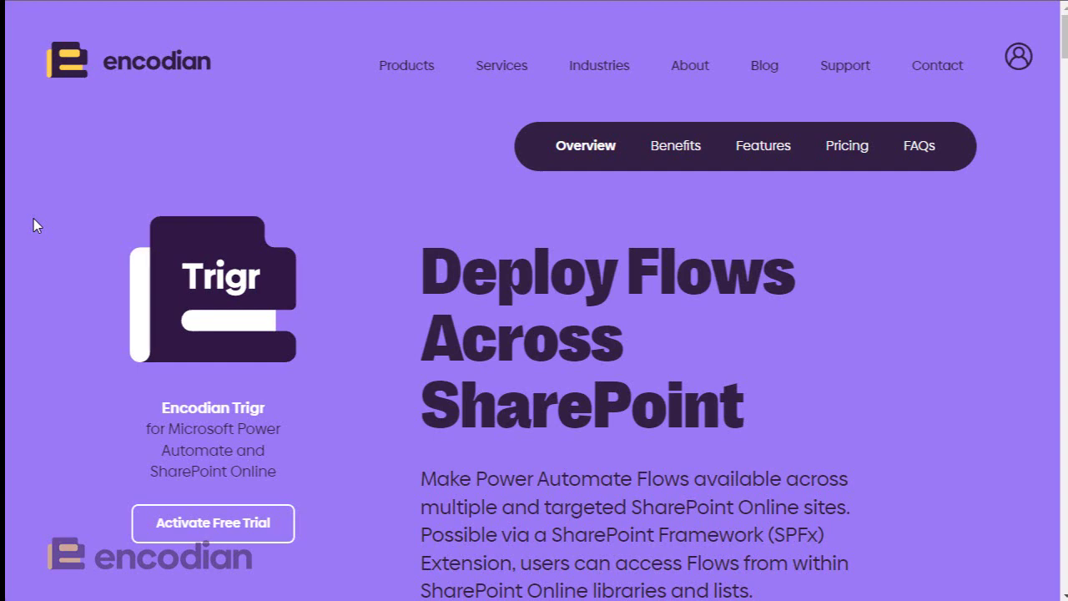
Fill the Trigr free-trial form with the user's first and last name, company Encodian and role Technology
left_click(242, 534)
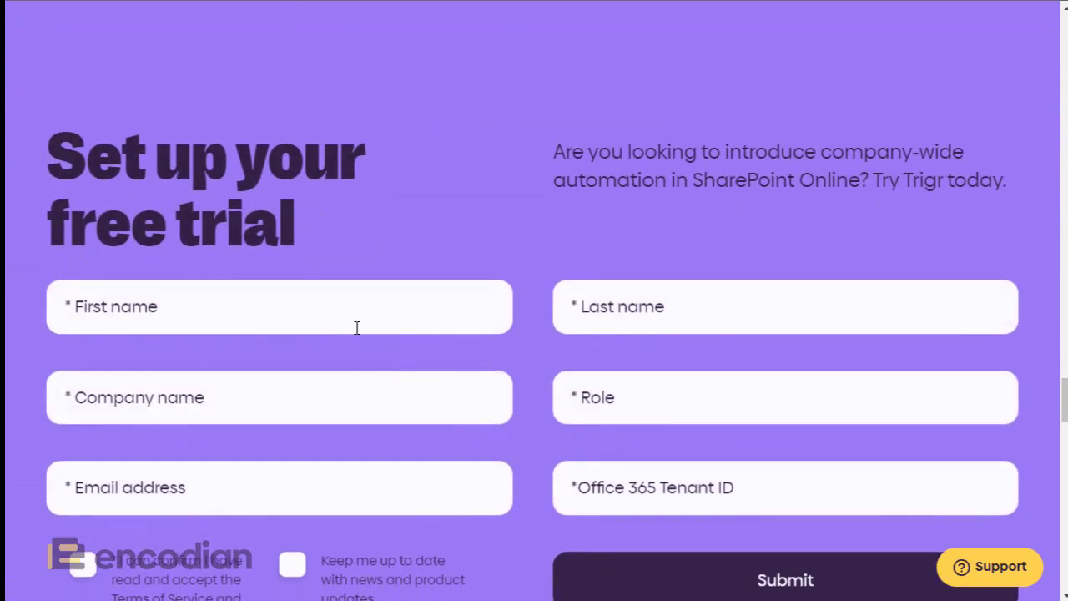
left_click(285, 320)
key("Tab")
key("Tab")
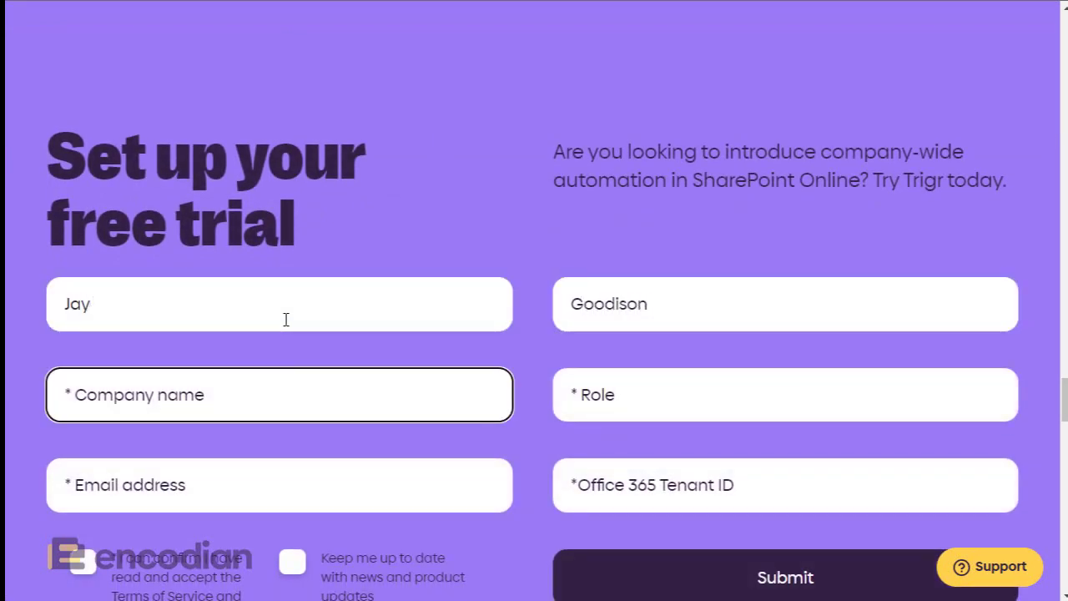
type("Encodian")
key("Tab")
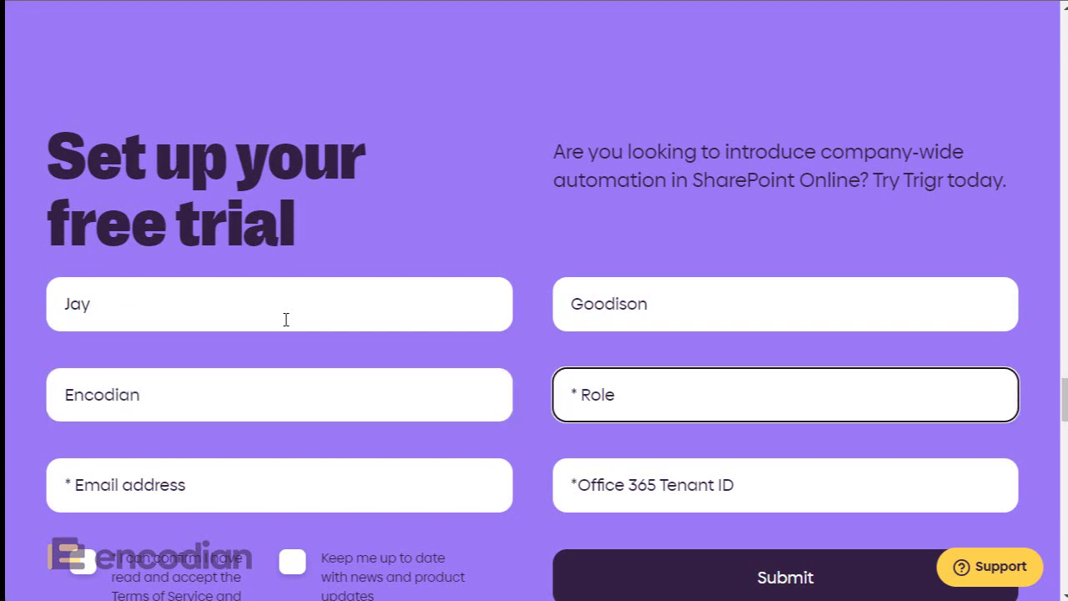
type("Technology")
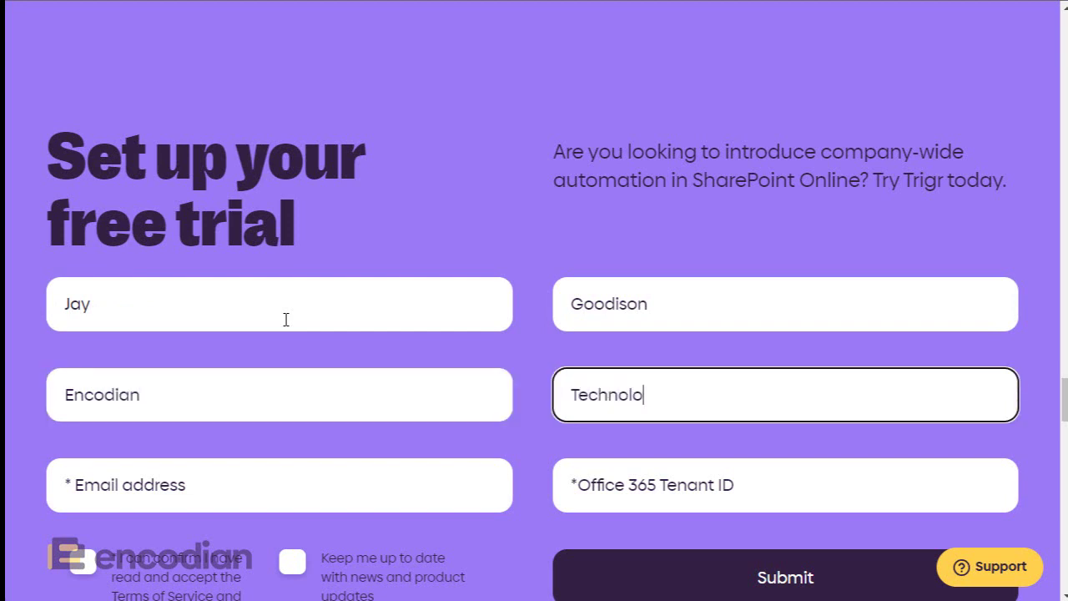
Paste the work e-mail, accept the terms, and find the Office 365 Tenant ID is still required
left_click(177, 473)
key("ctrl+v")
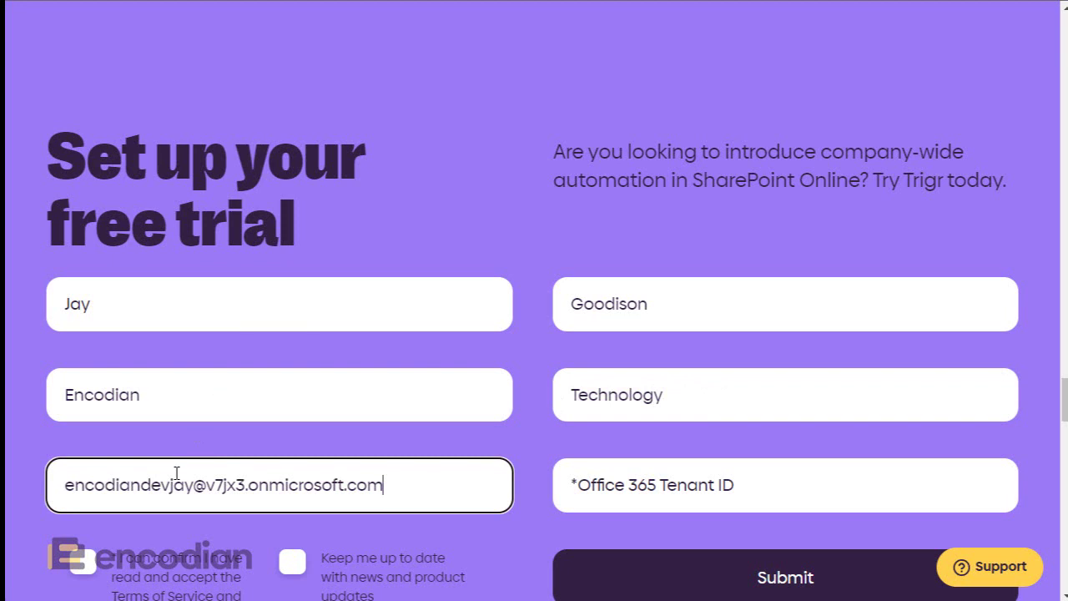
left_click_drag(444, 484, 83, 485)
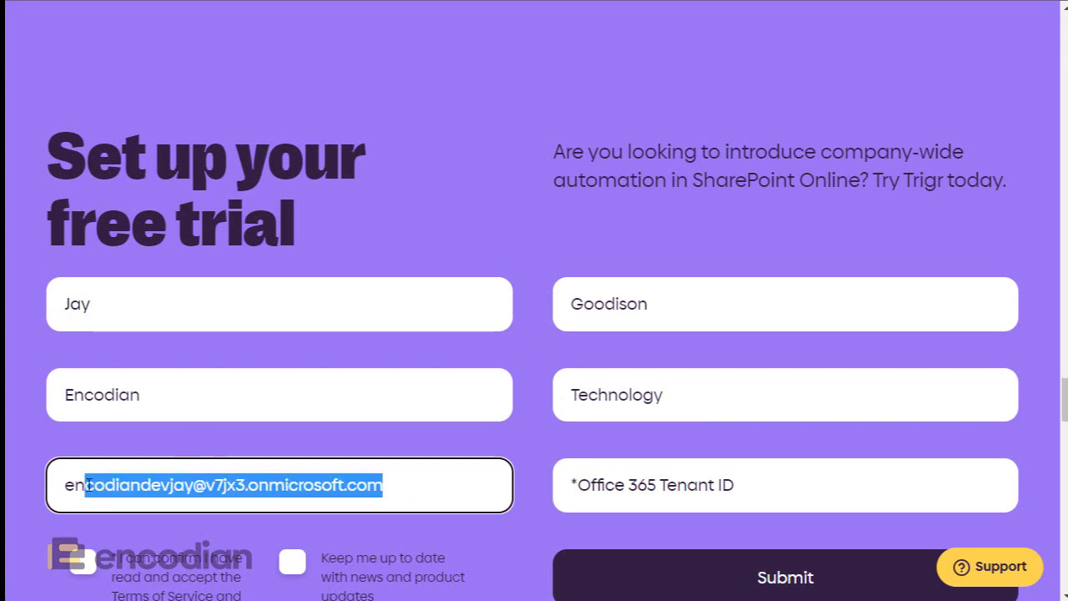
left_click(88, 564)
scroll(149, 514, "down", 1)
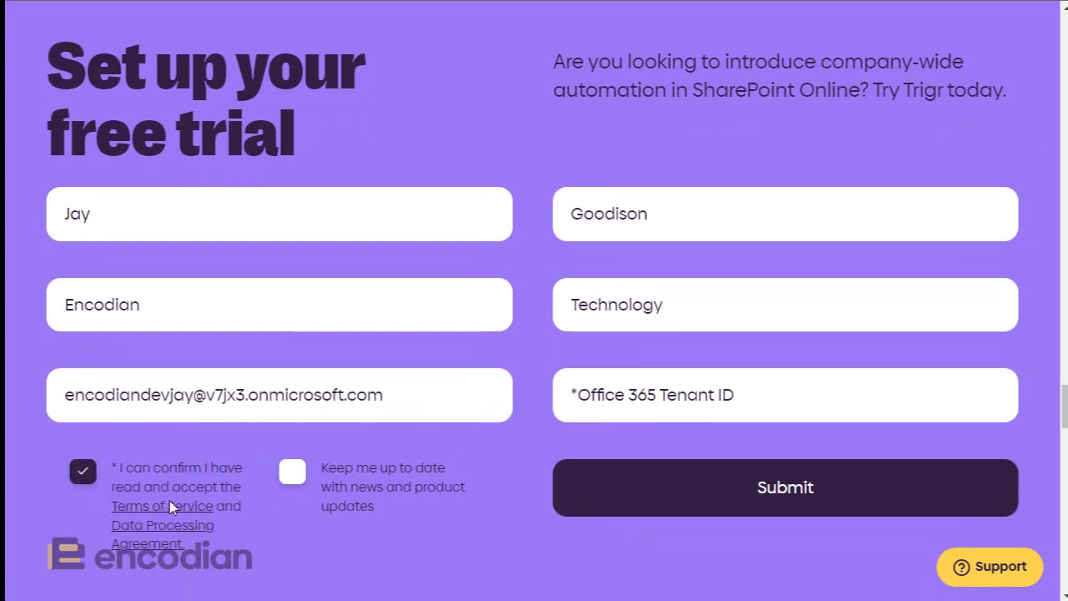
left_click(633, 397)
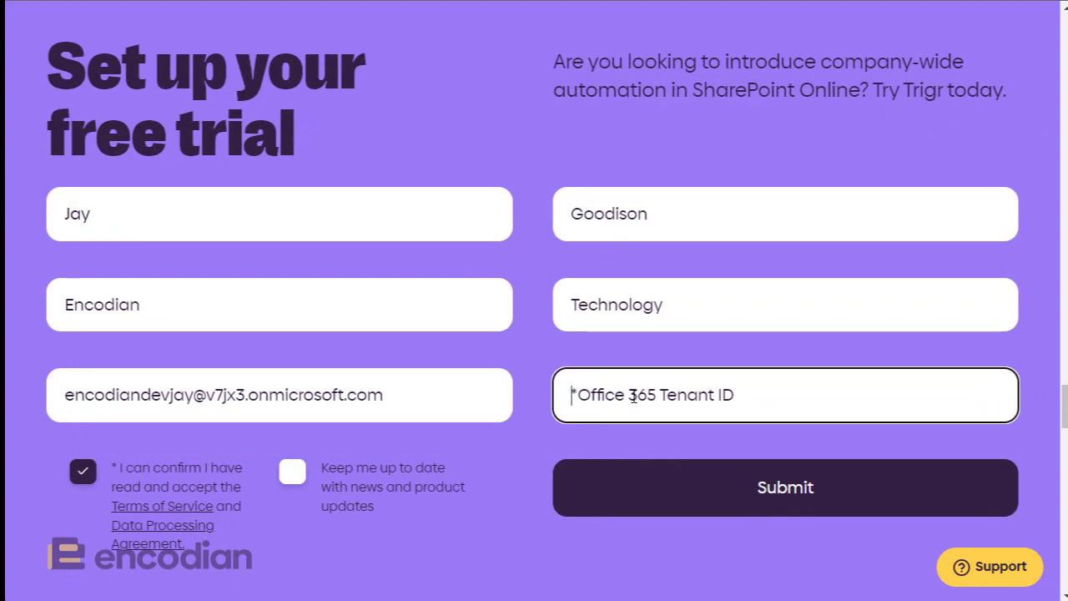
key("Return")
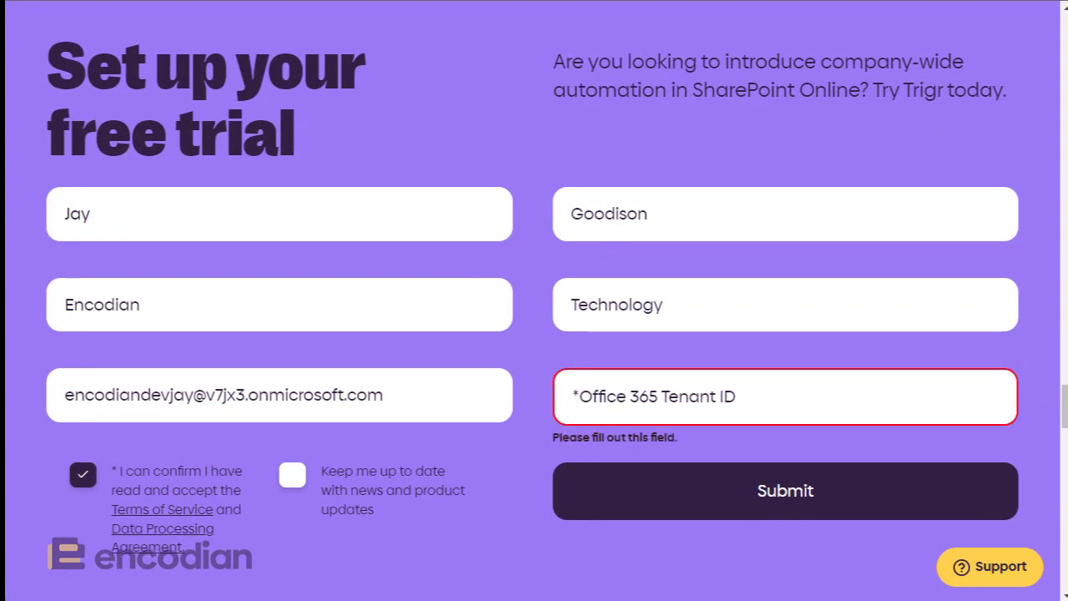
left_click(650, 397)
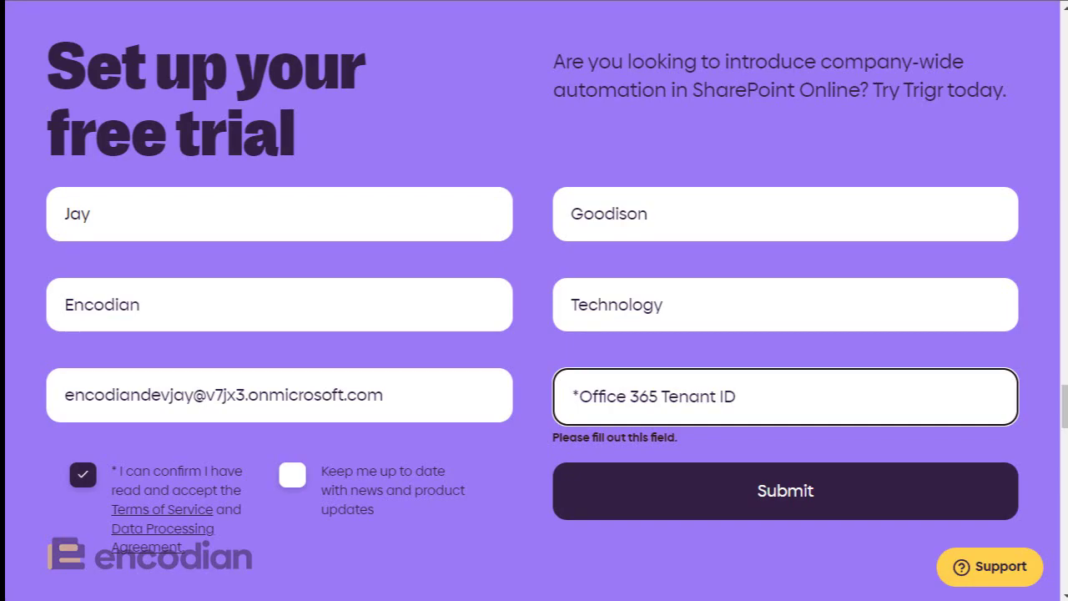
left_click(735, 0)
Search help for 'tenant' and read the 'Retrieve your Microsoft 365 Tenant ID' article
left_click(391, 179)
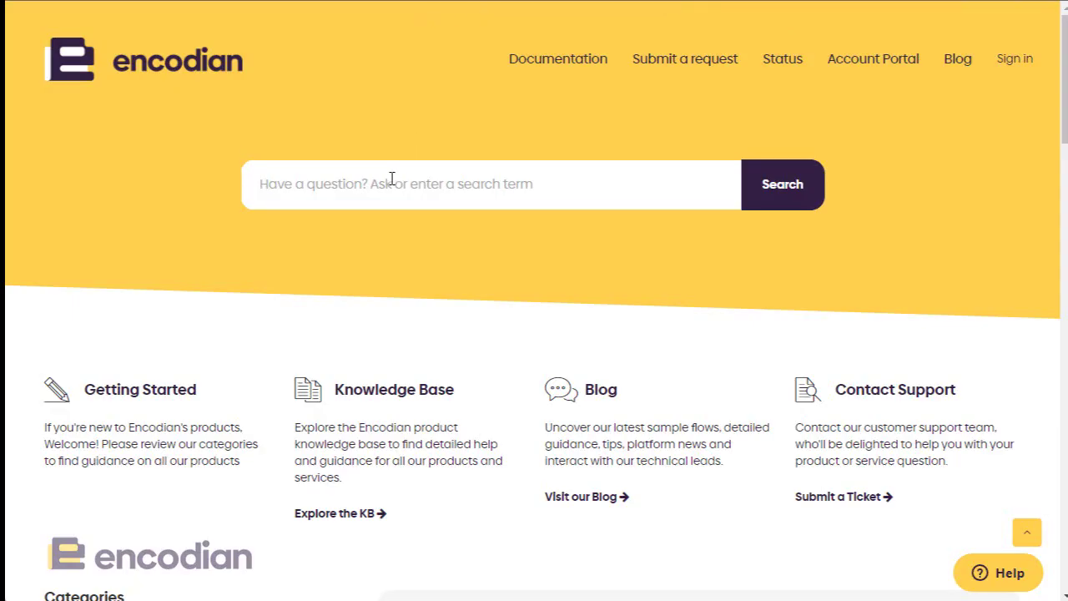
type("tenant")
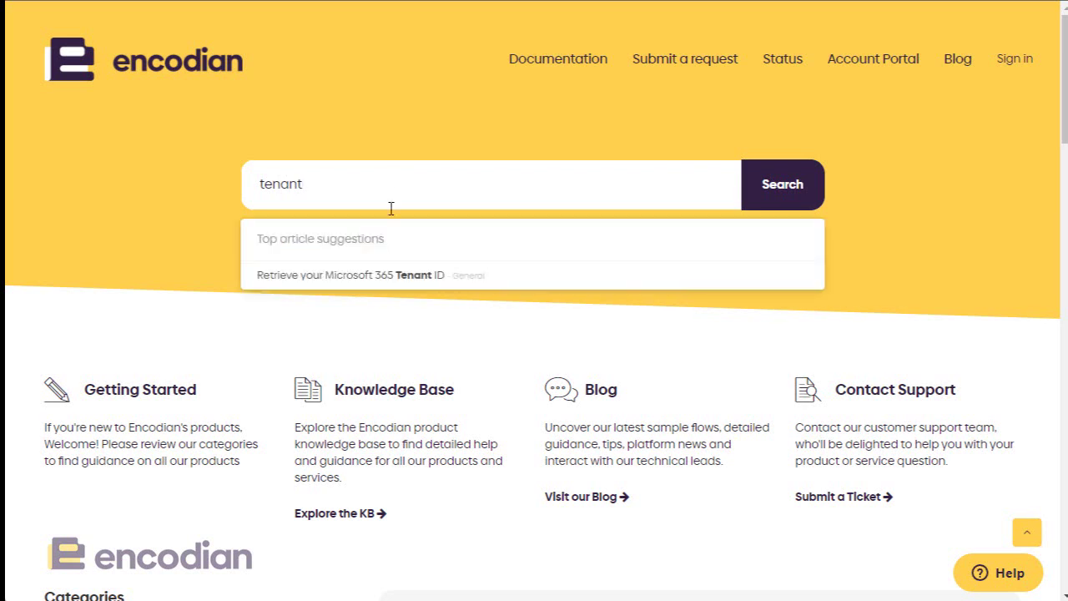
left_click(327, 278)
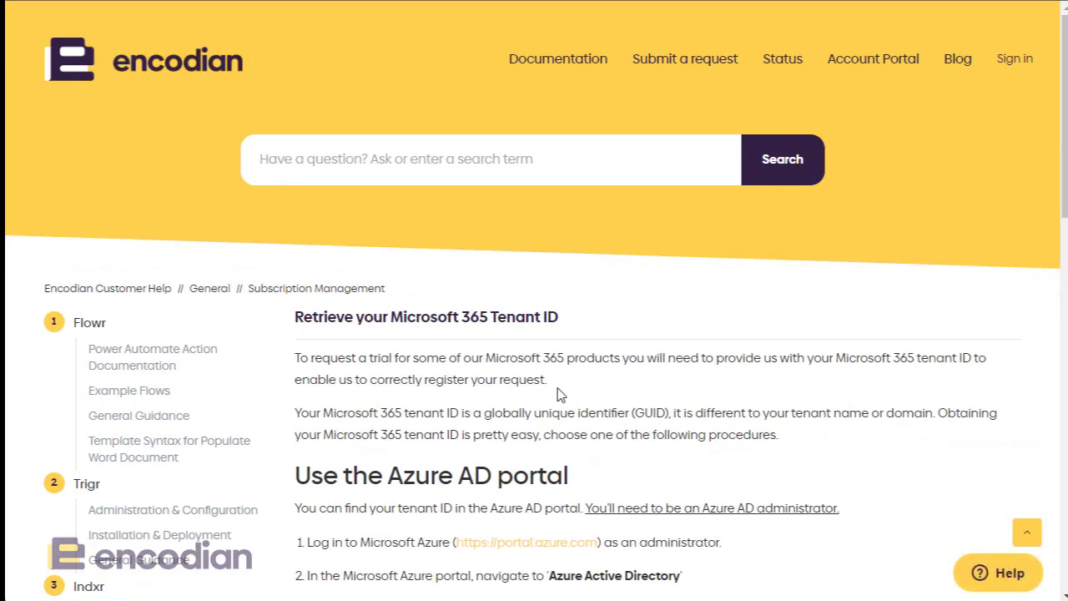
scroll(559, 394, "down", 3)
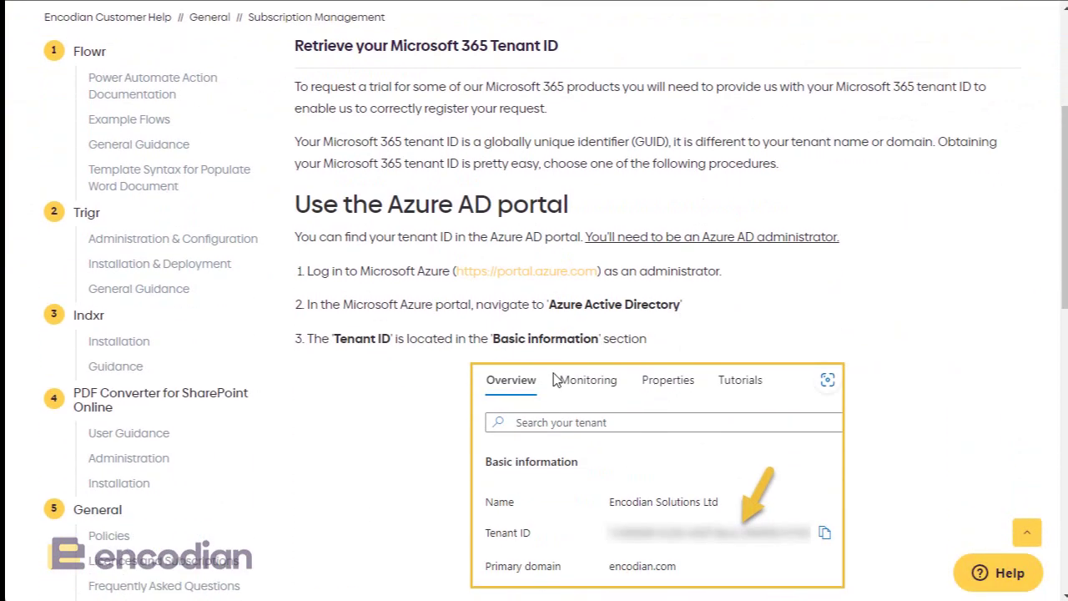
scroll(409, 356, "down", 3)
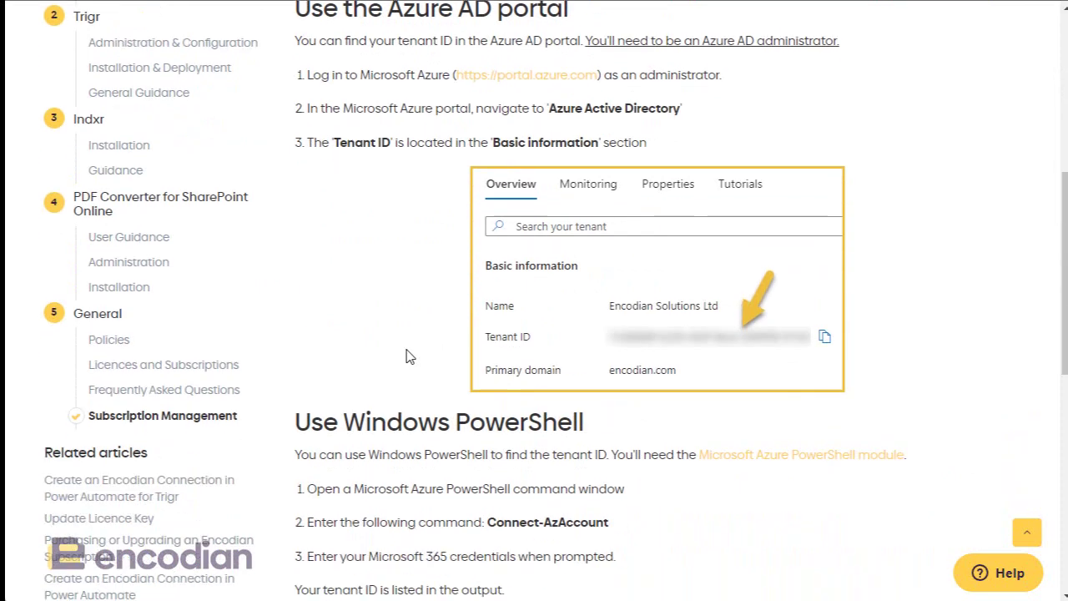
scroll(401, 324, "up", 3)
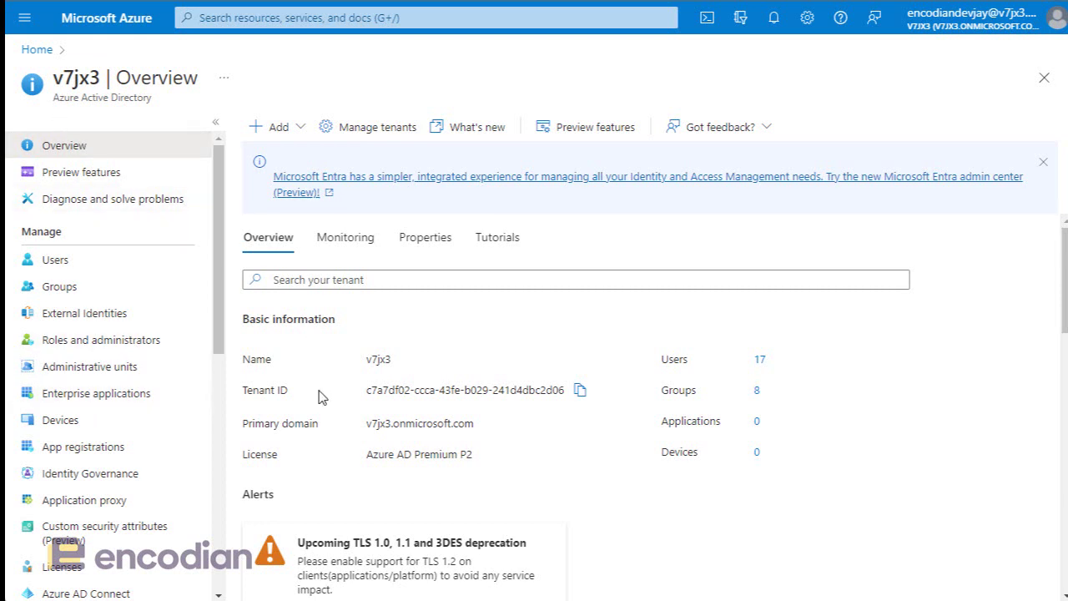
Copy the Tenant ID from the Azure Active Directory overview
left_click(580, 389)
Paste the Tenant ID into the trial form, submit it, and copy the issued API key
key("alt+Tab")
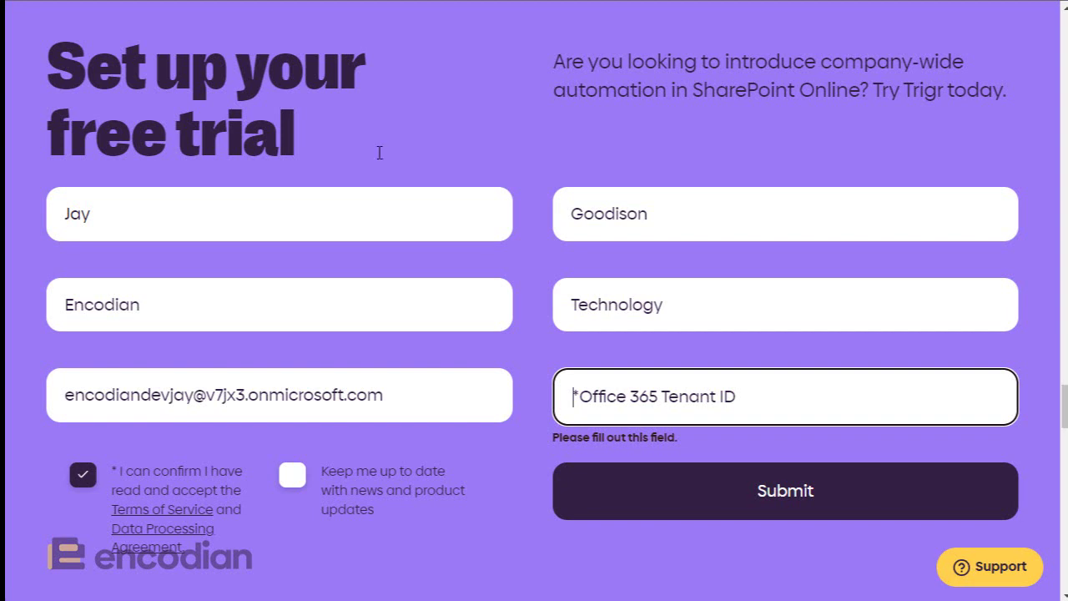
key("ctrl+v")
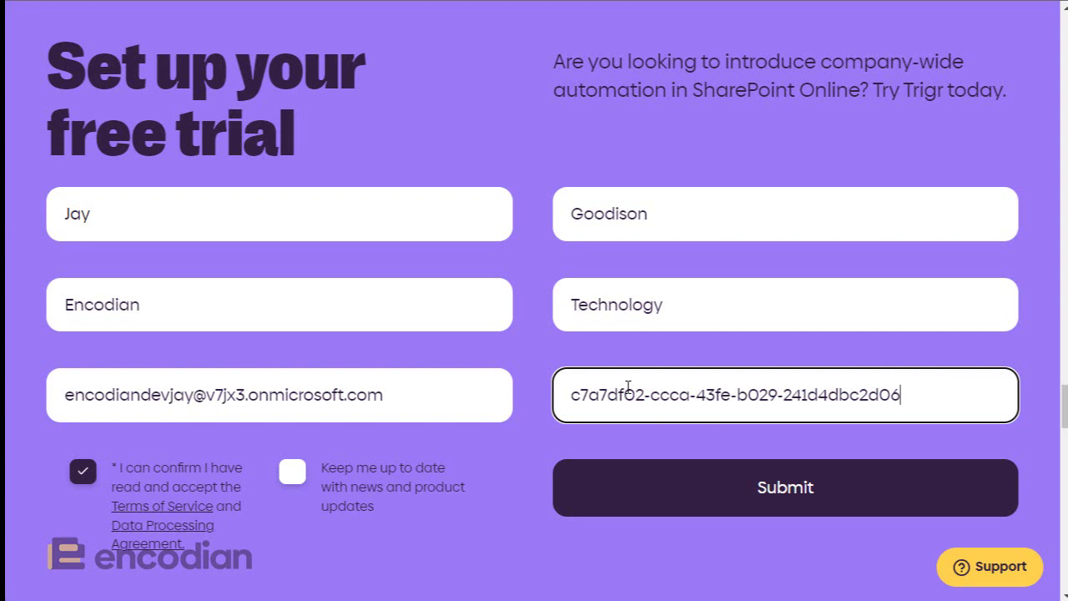
left_click_drag(929, 398, 571, 393)
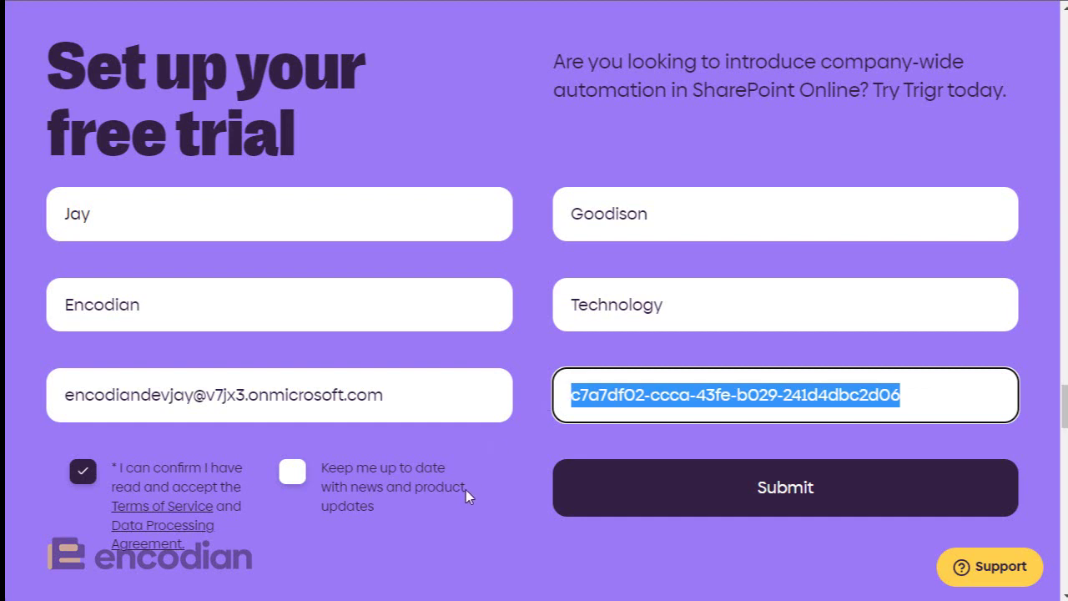
left_click(472, 451)
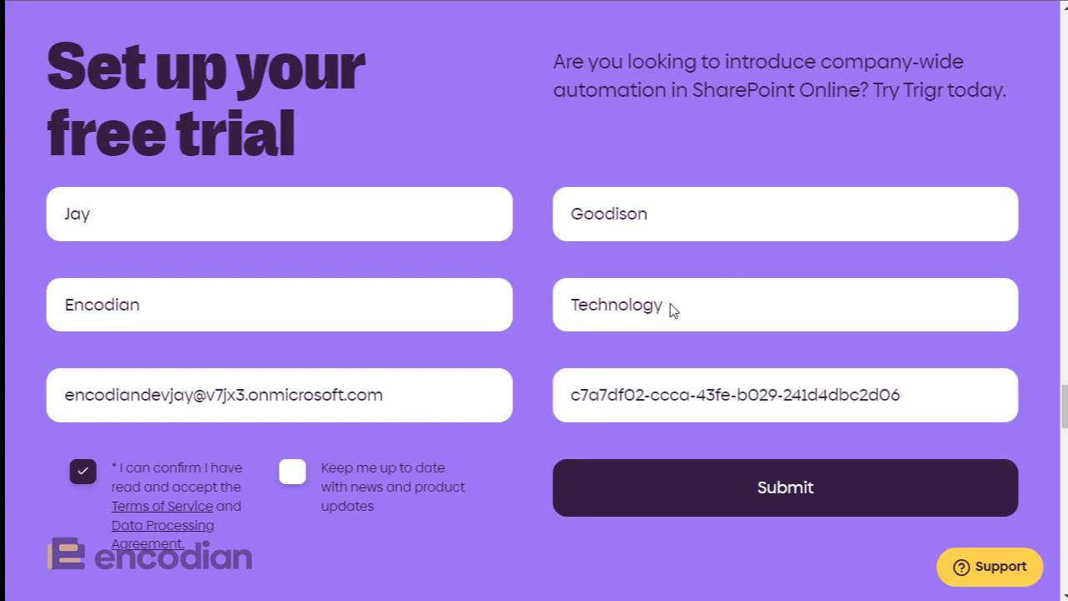
left_click(823, 490)
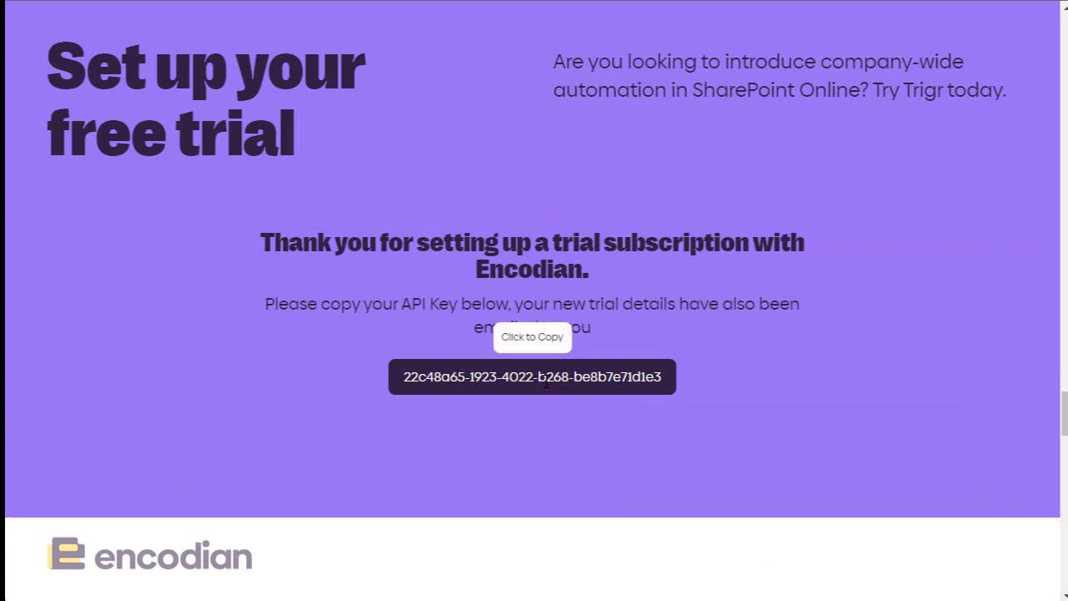
left_click(548, 377)
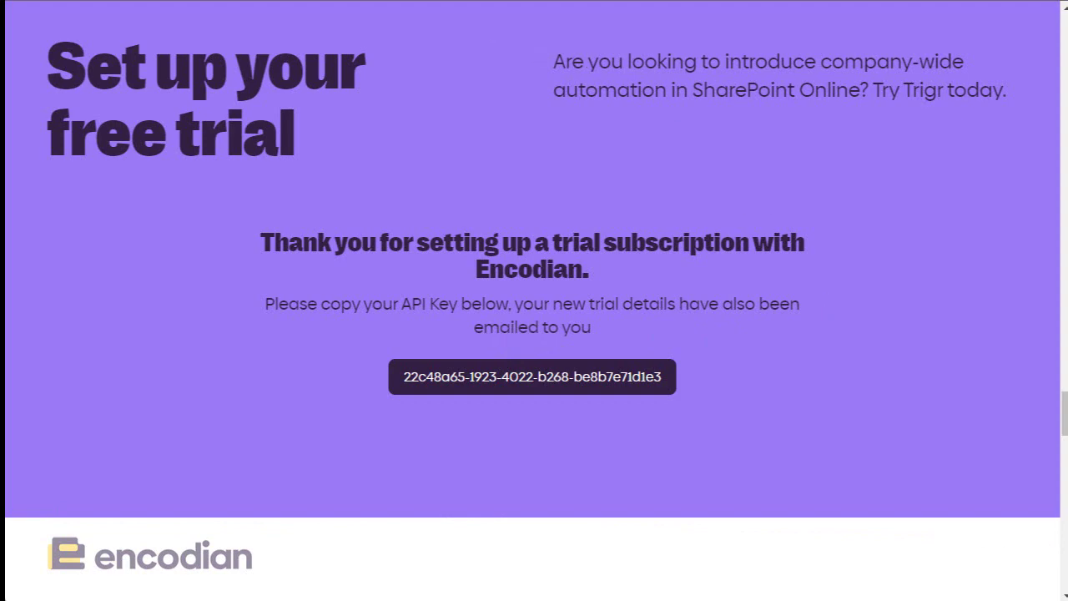
Open and read the 'Your Encodian Trigr Trial is ready!' email in the inbox
left_click(479, 2)
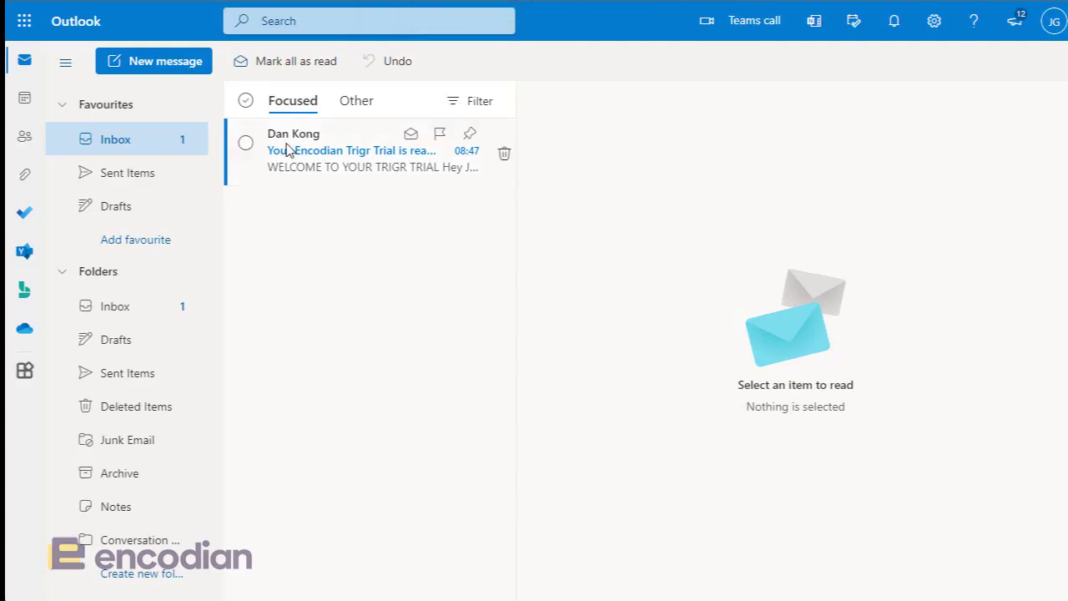
left_click(356, 157)
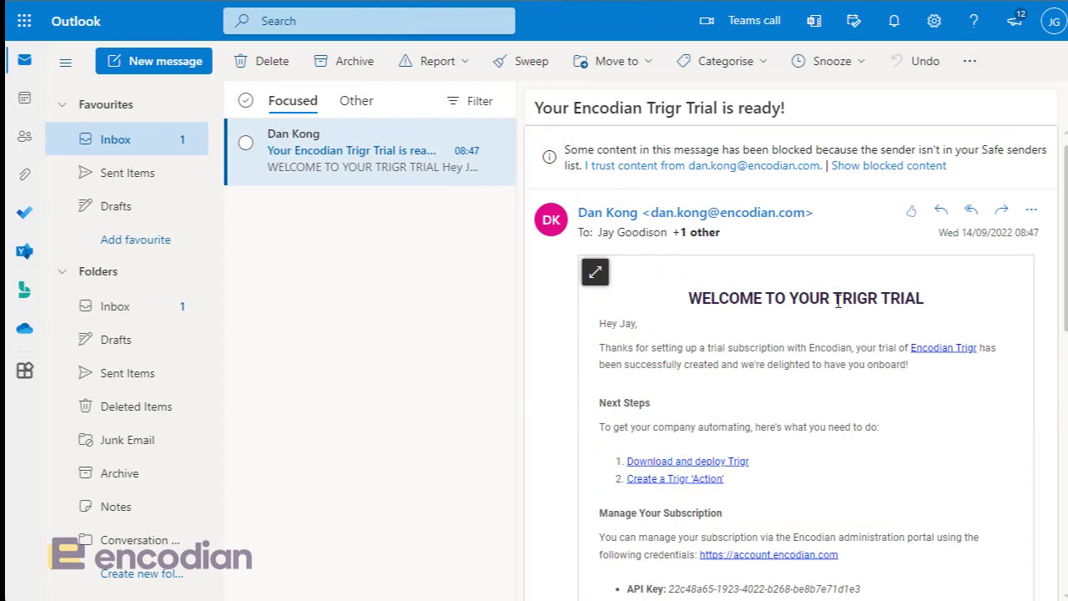
scroll(891, 334, "down", 1)
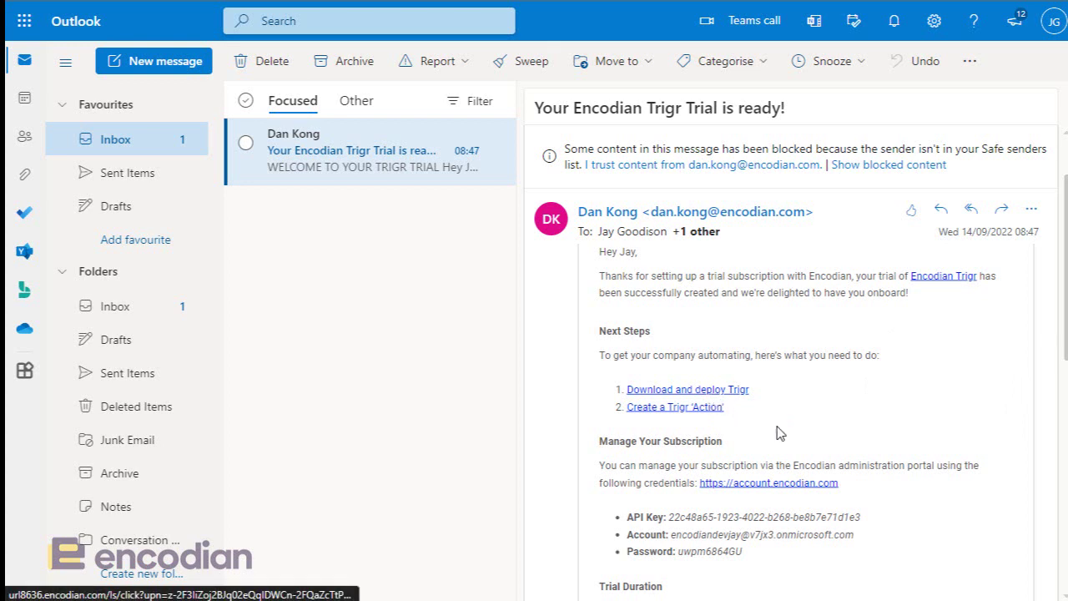
scroll(774, 433, "down", 1)
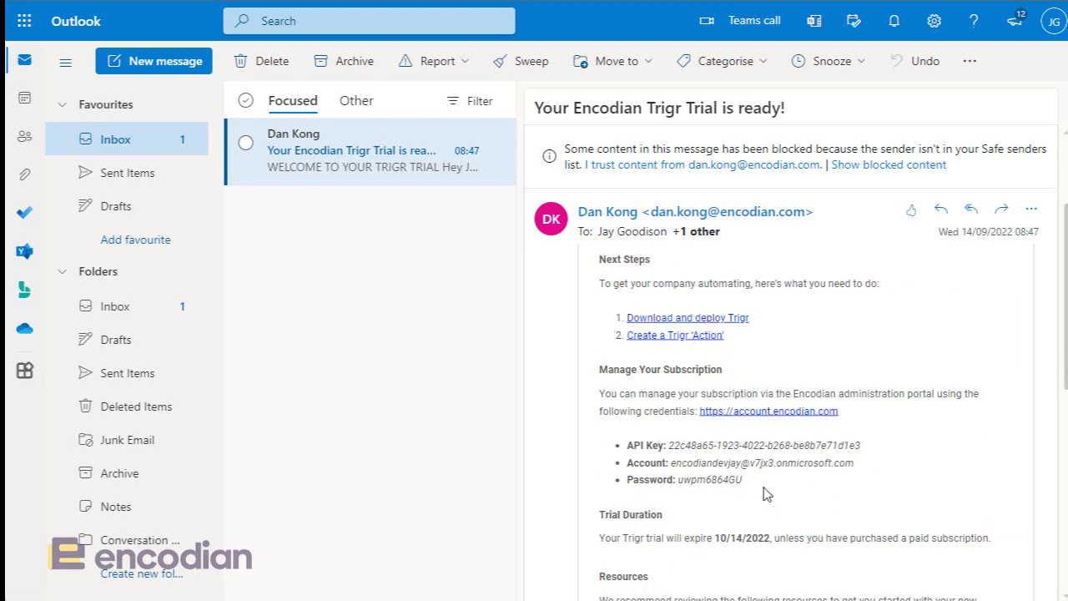
scroll(766, 494, "down", 2)
scroll(766, 494, "up", 3)
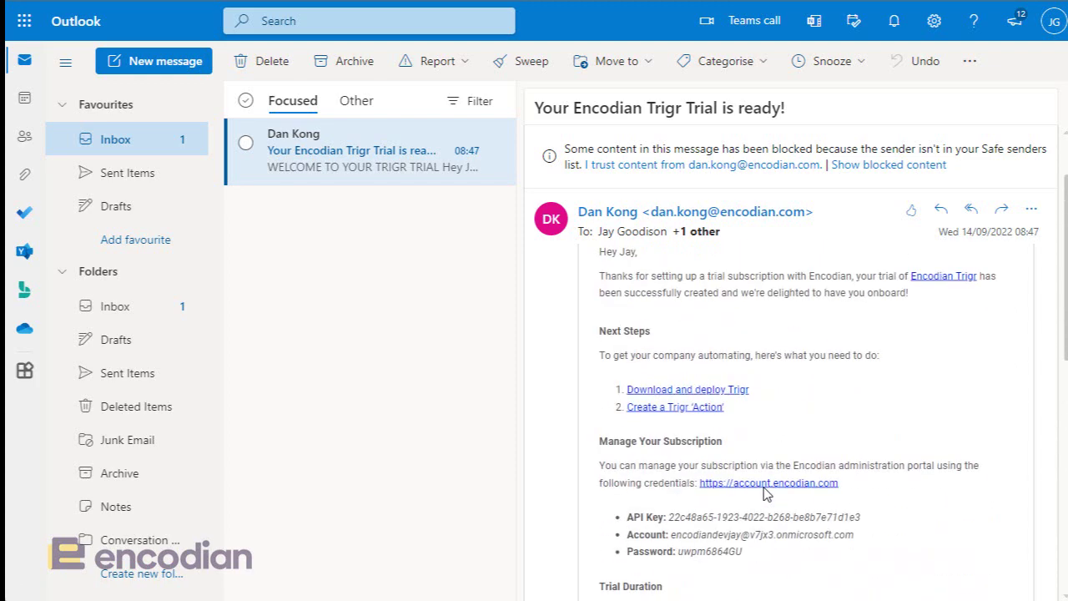
scroll(766, 492, "down", 4)
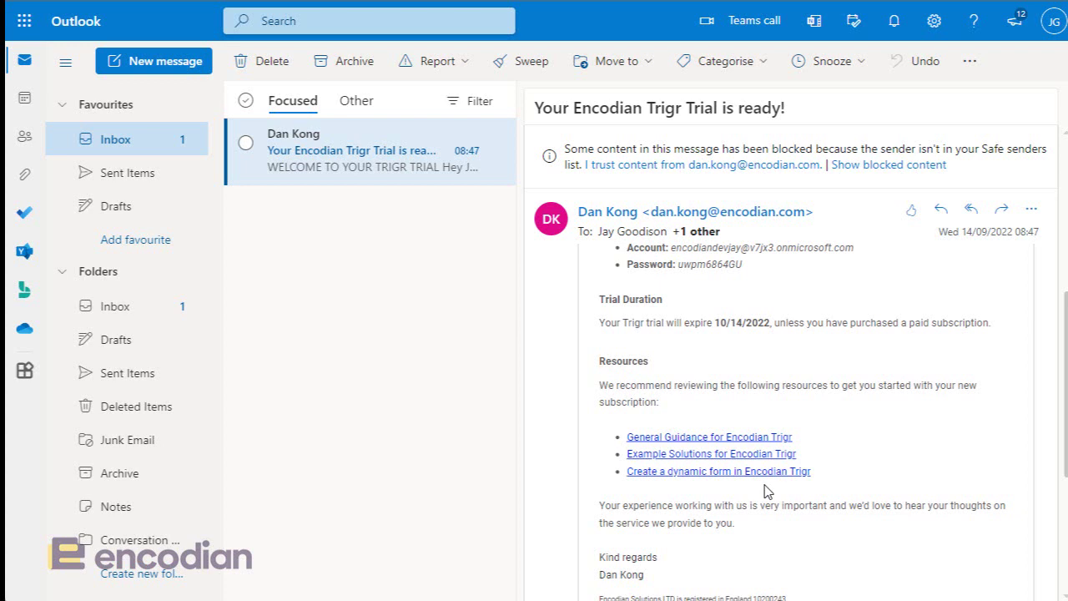
scroll(766, 492, "up", 3)
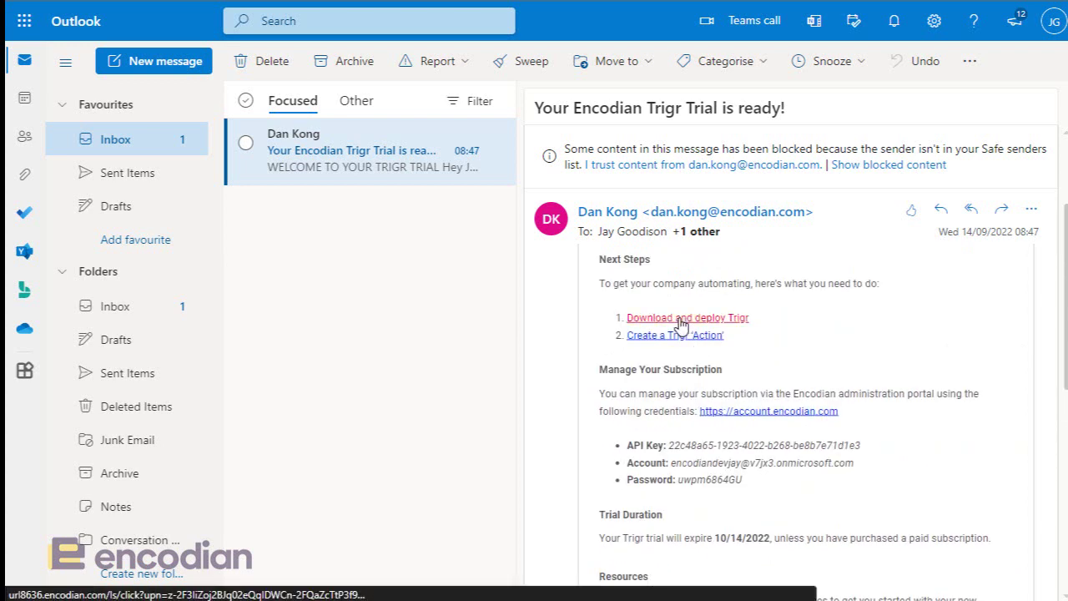
Copy the 'Download and deploy Trigr' link and load it in another tab
right_click(681, 320)
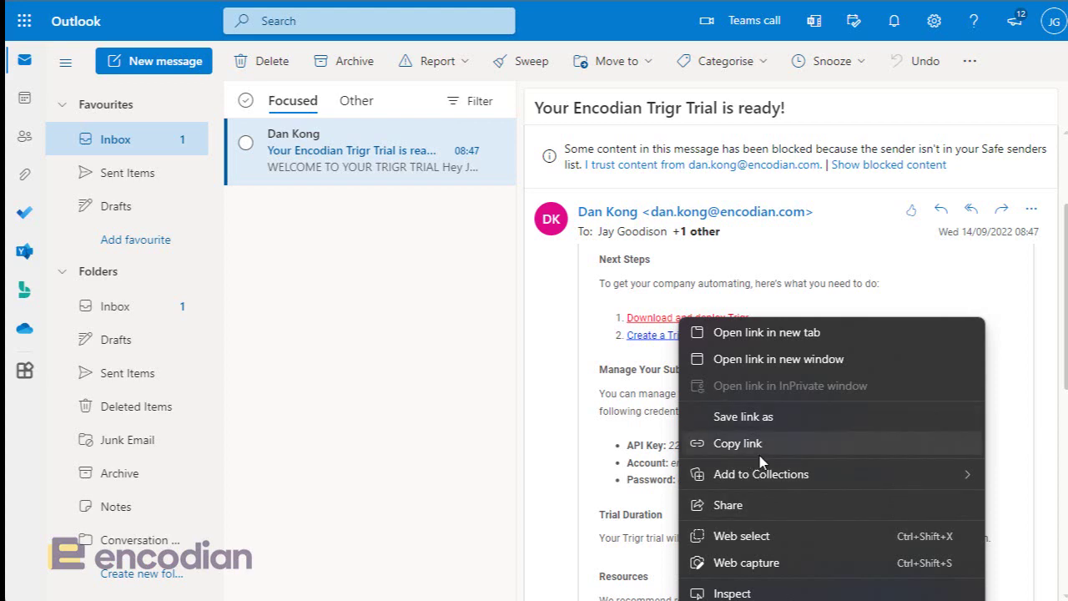
left_click(761, 446)
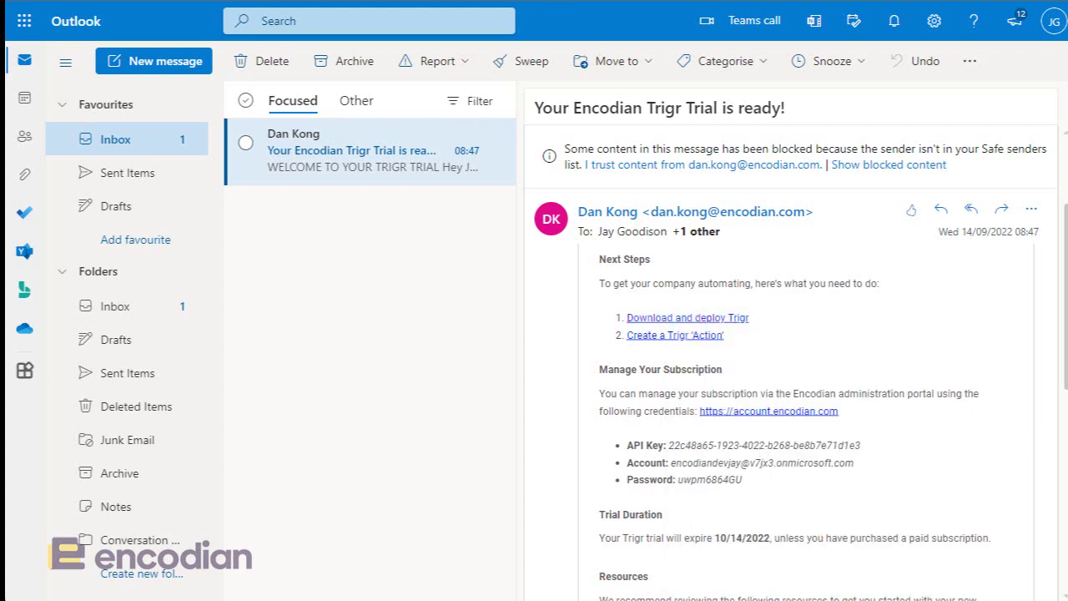
key("ctrl+Tab")
key("ctrl+l")
key("ctrl+v")
key("Return")
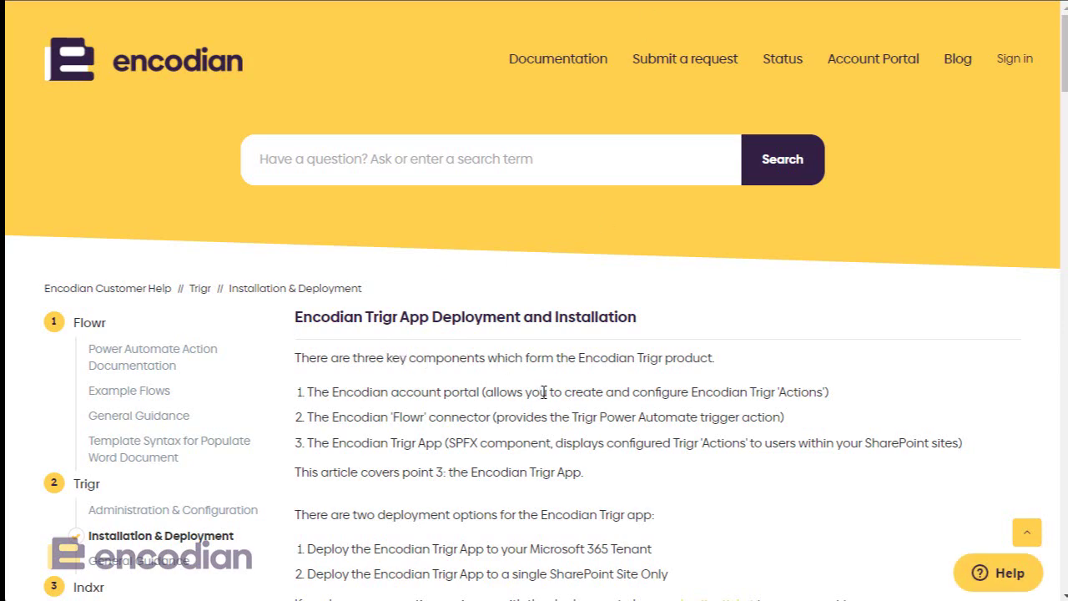
Scroll to the tenant deployment steps and select the SharePoint admin center URL template
scroll(543, 391, "down", 1)
scroll(543, 391, "down", 1)
scroll(543, 392, "down", 1)
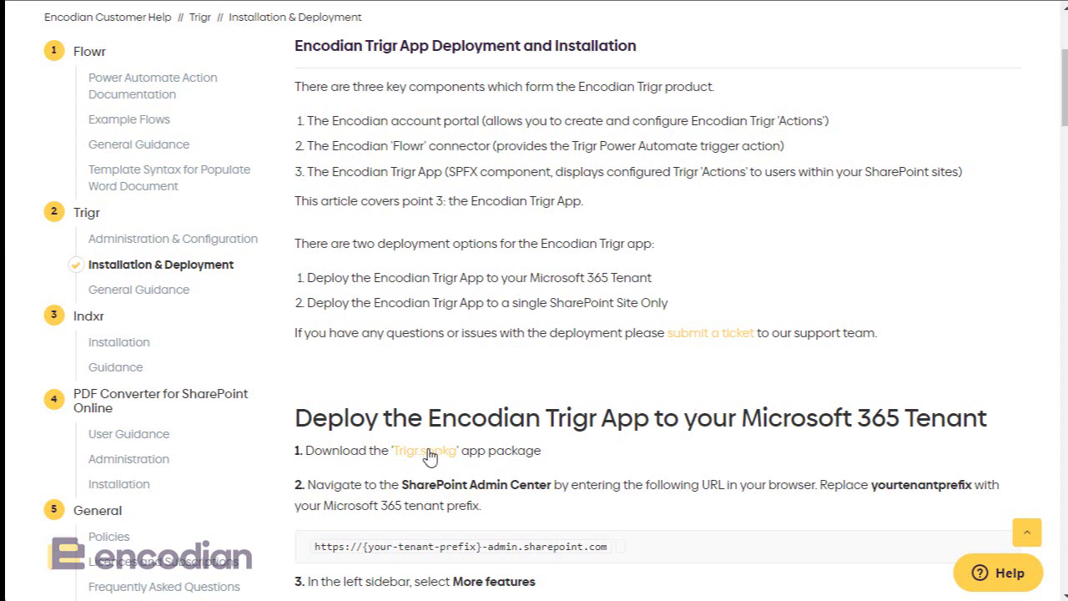
scroll(434, 401, "down", 2)
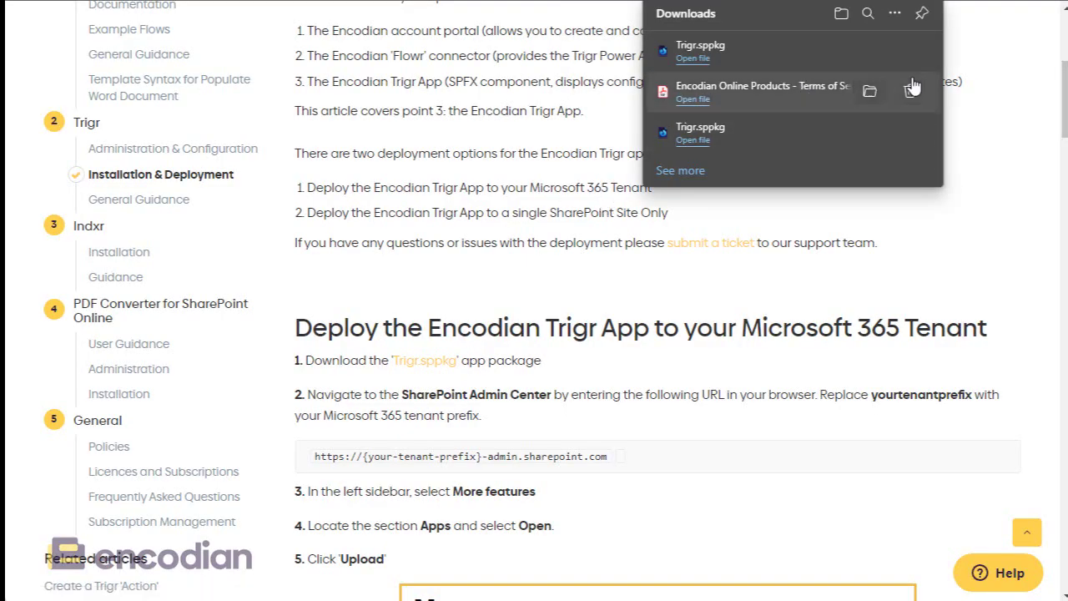
mouse_move(915, 55)
left_click(989, 215)
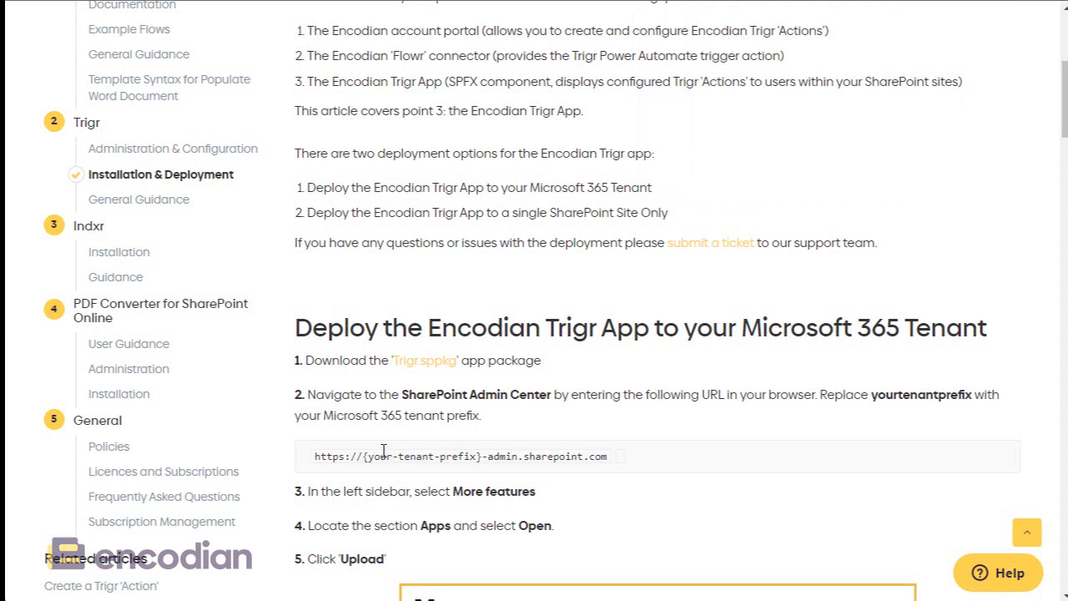
left_click_drag(626, 458, 322, 455)
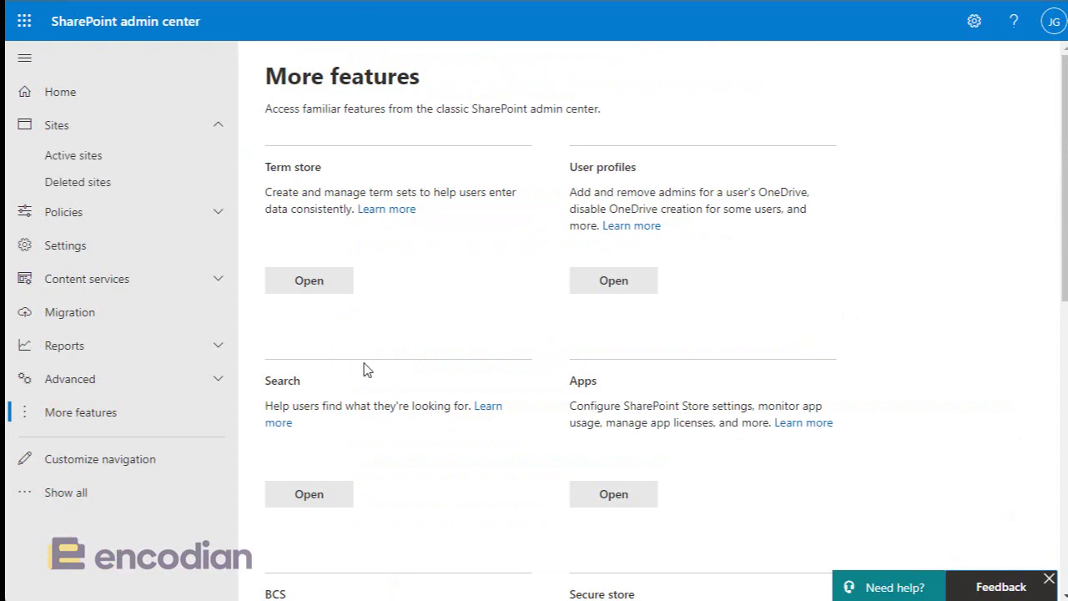
Open app management from the Apps card on the More features page
scroll(364, 370, "down", 4)
scroll(370, 373, "down", 4)
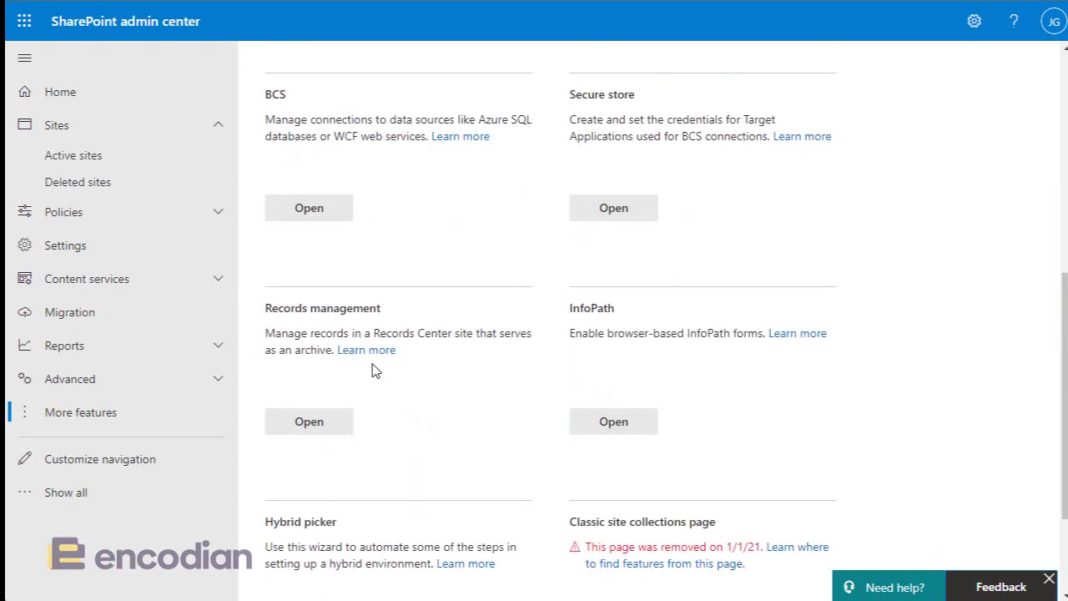
scroll(373, 369, "up", 5)
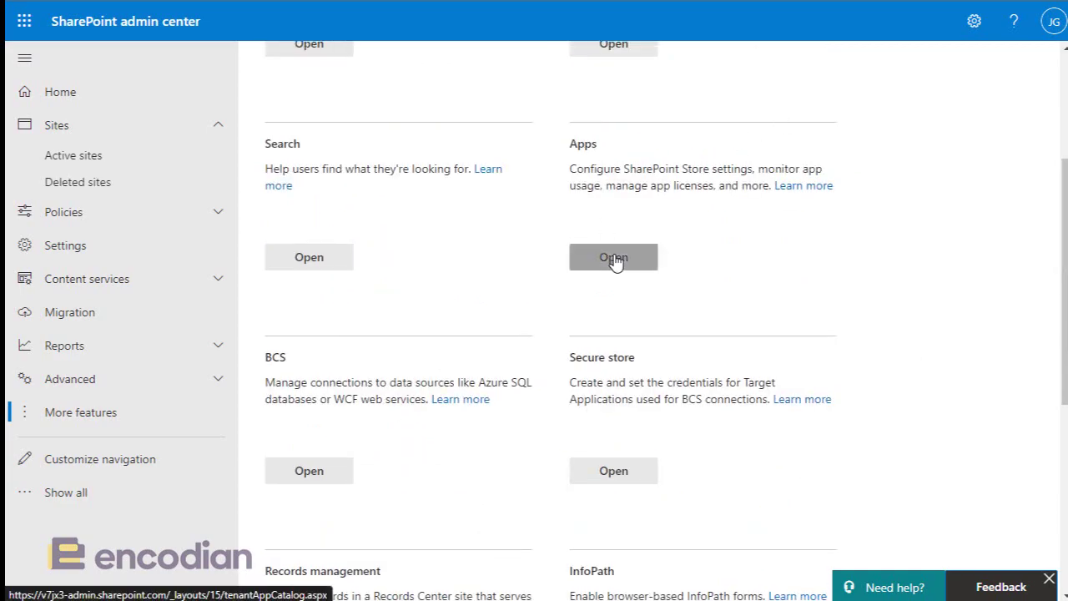
left_click(614, 261)
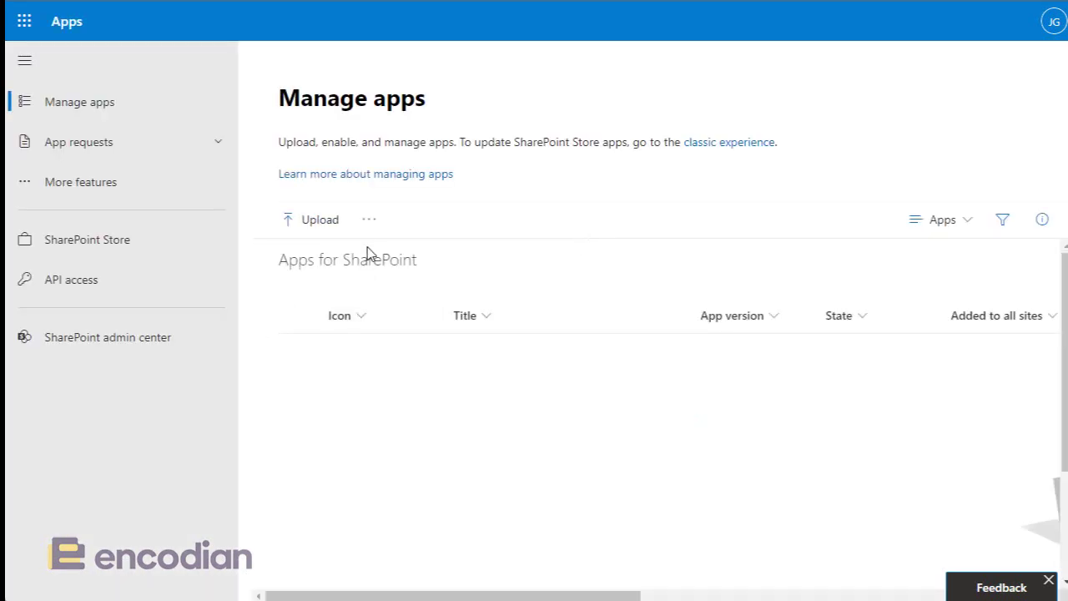
Upload Trigr.sppkg, enable it on all sites, and close the confirmation
left_click(317, 221)
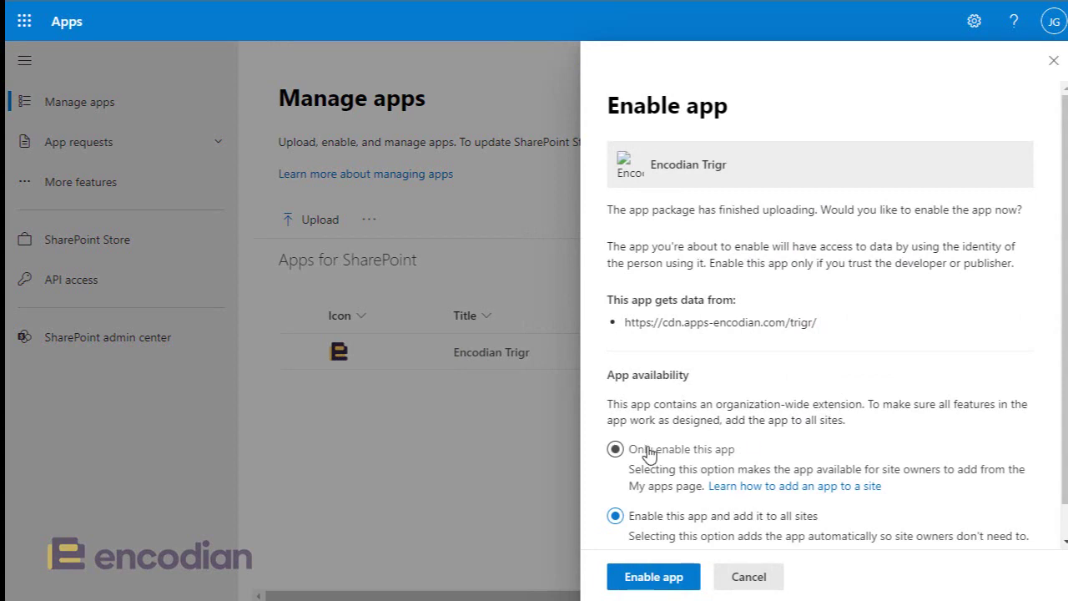
scroll(773, 438, "down", 1)
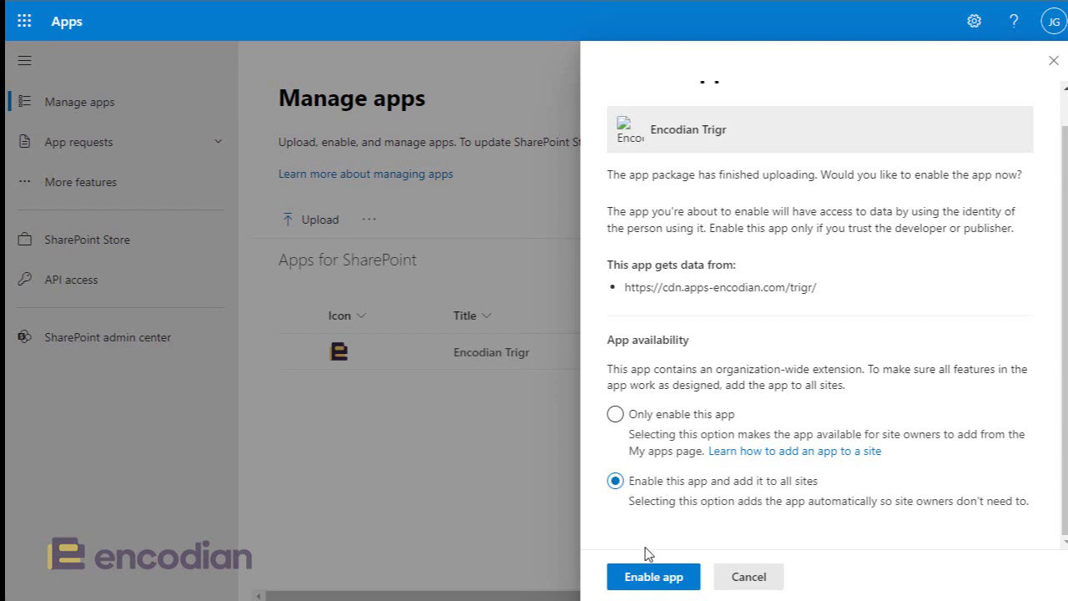
left_click(651, 579)
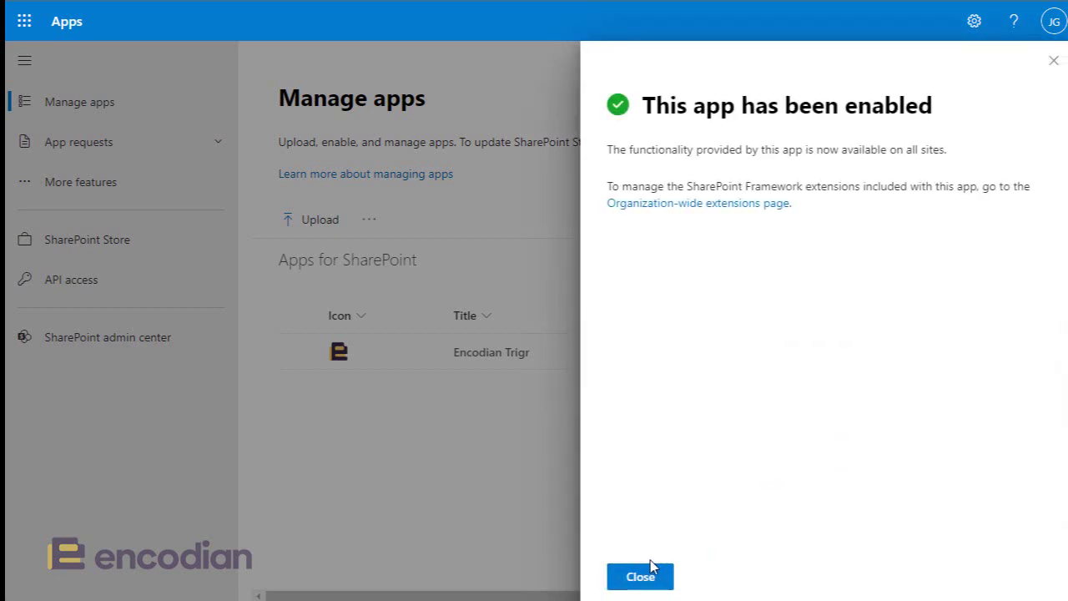
left_click(643, 578)
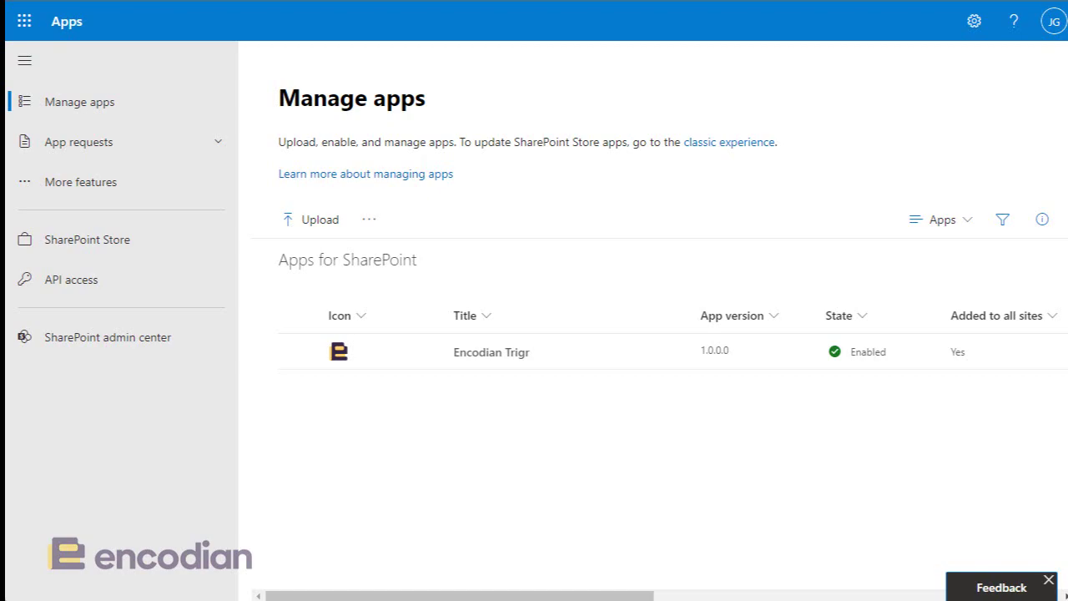
Return to the Trigr deployment article and scroll through it back to the top
left_click(751, 2)
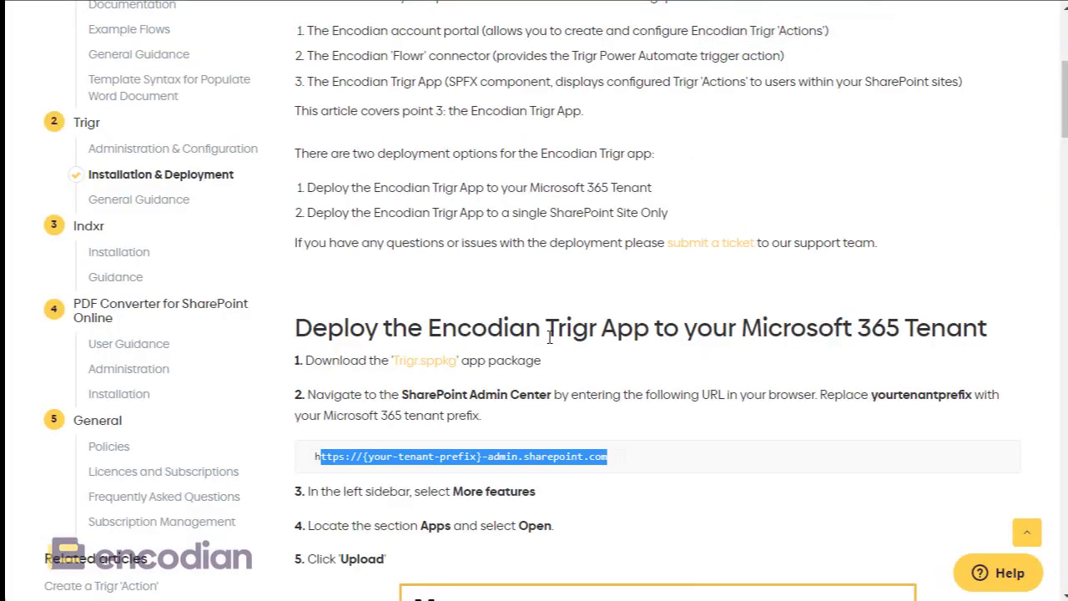
scroll(549, 336, "down", 13)
scroll(561, 321, "down", 15)
scroll(558, 320, "down", 10)
key("Home")
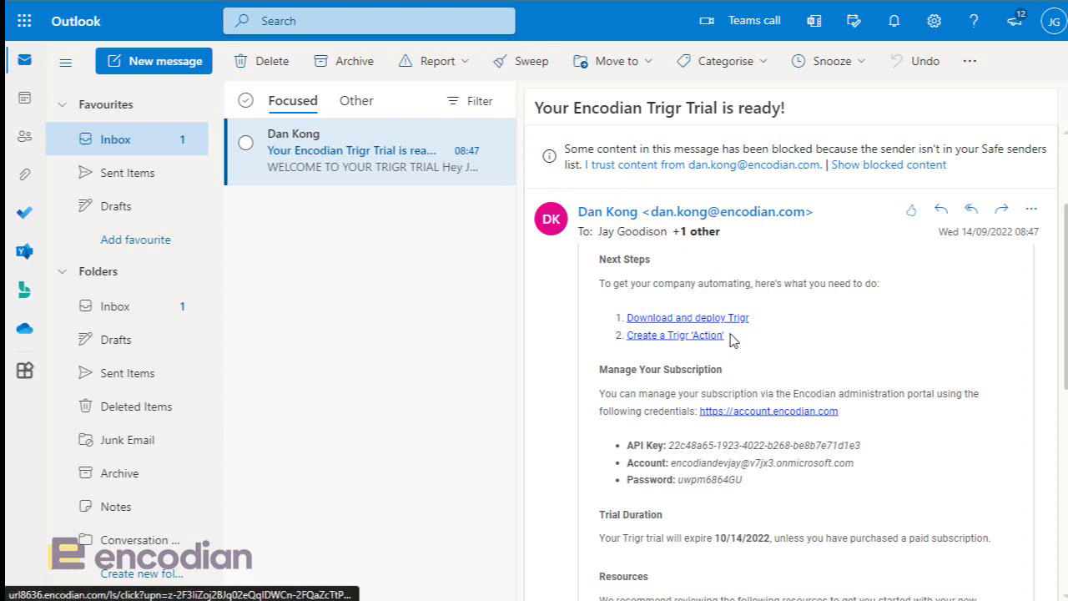
Copy the 'Create a Trigr Action' link, load that article and read its steps
right_click(691, 334)
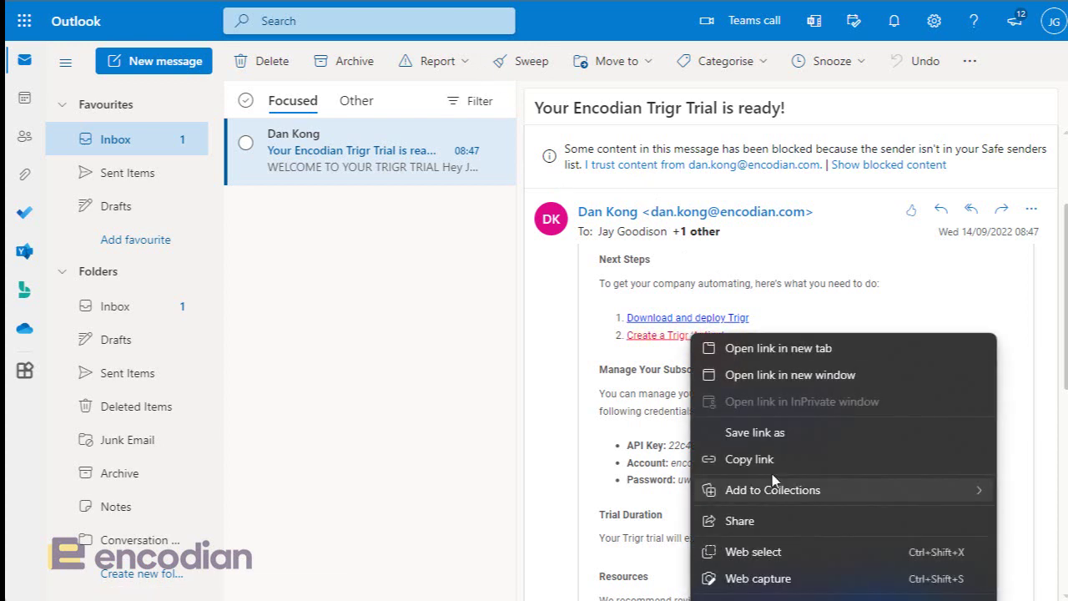
left_click(776, 133)
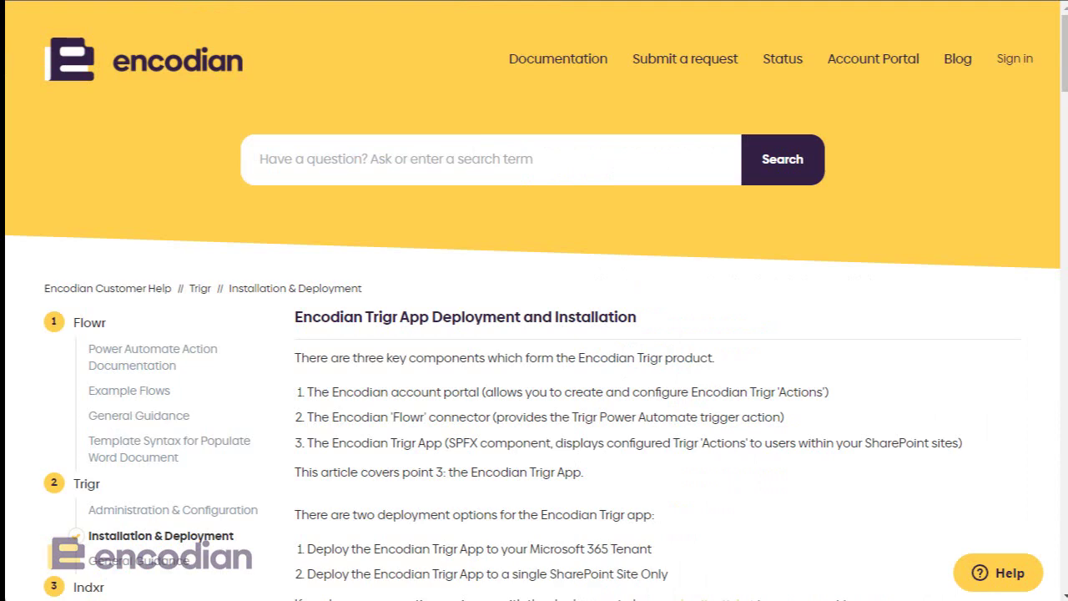
key("ctrl+v")
key("Return")
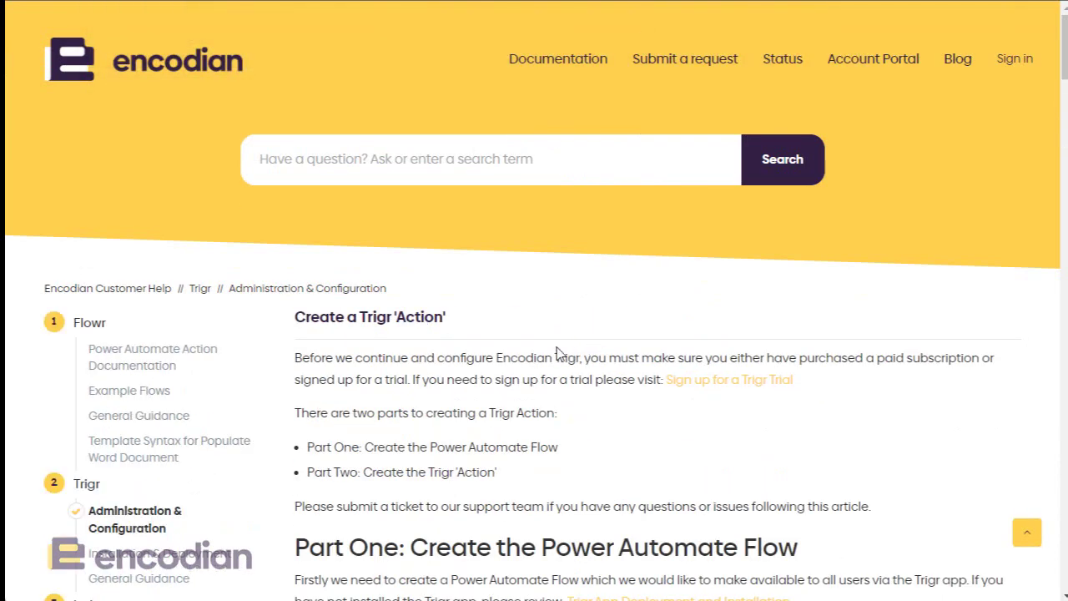
scroll(576, 359, "down", 2)
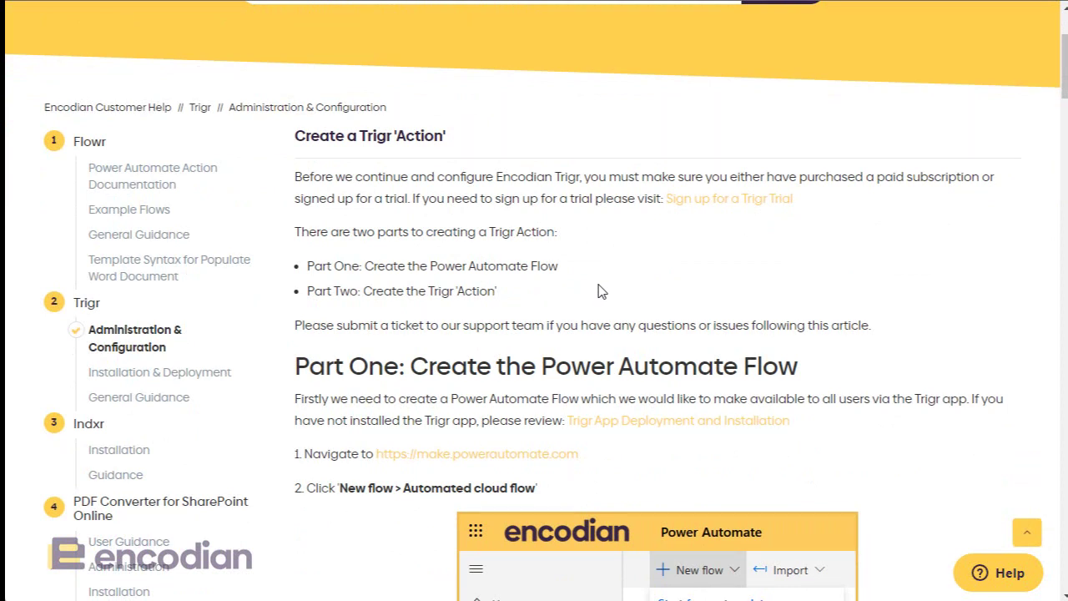
scroll(610, 289, "down", 8)
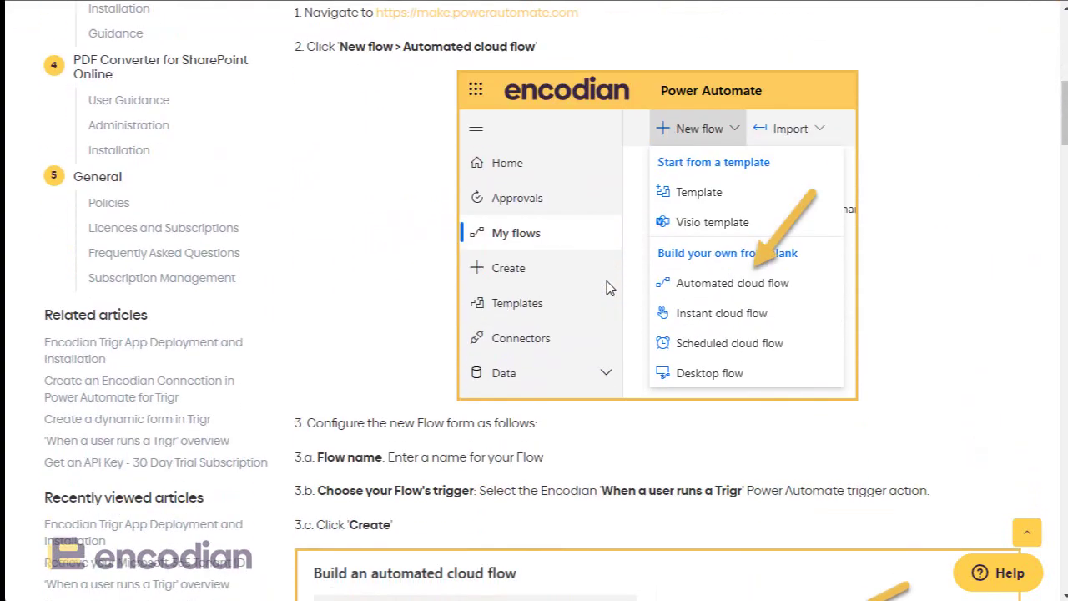
scroll(609, 288, "down", 3)
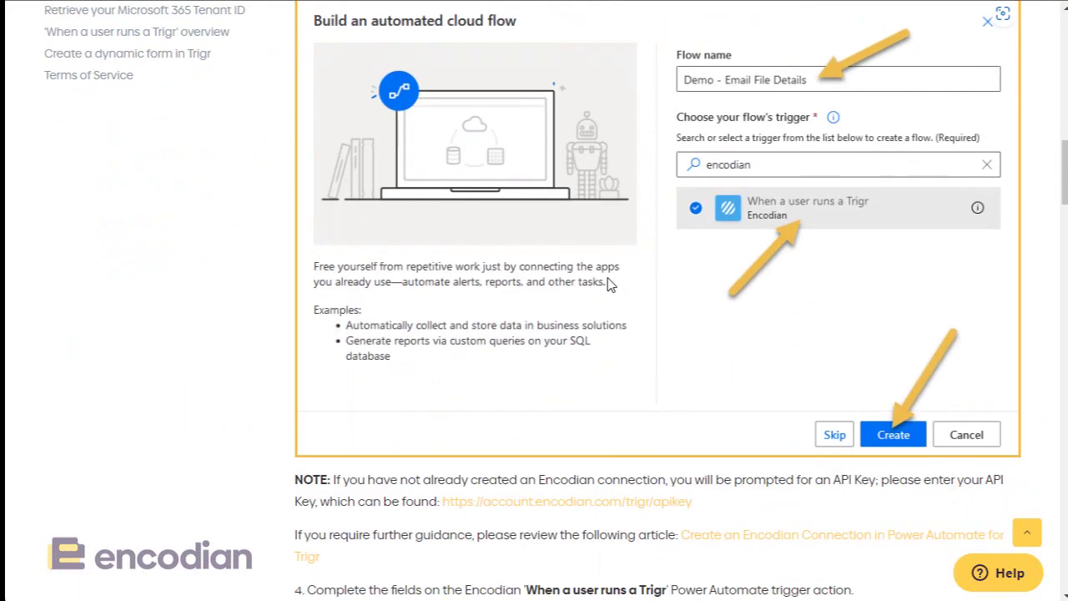
scroll(609, 284, "up", 10)
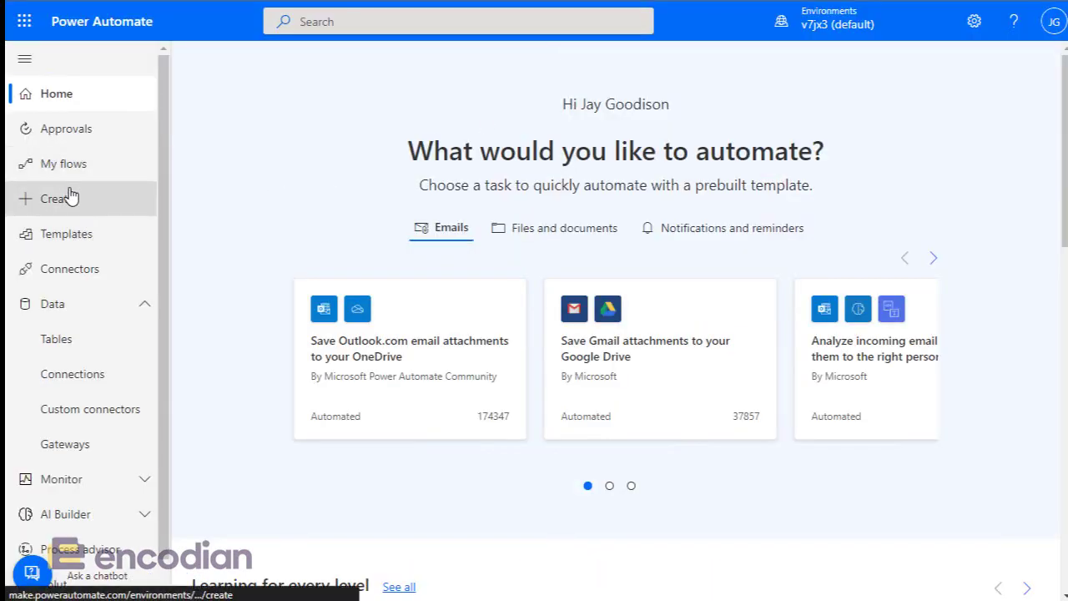
Create an automated cloud flow triggered by Encodian's 'When a user runs a Trigr'
left_click(72, 199)
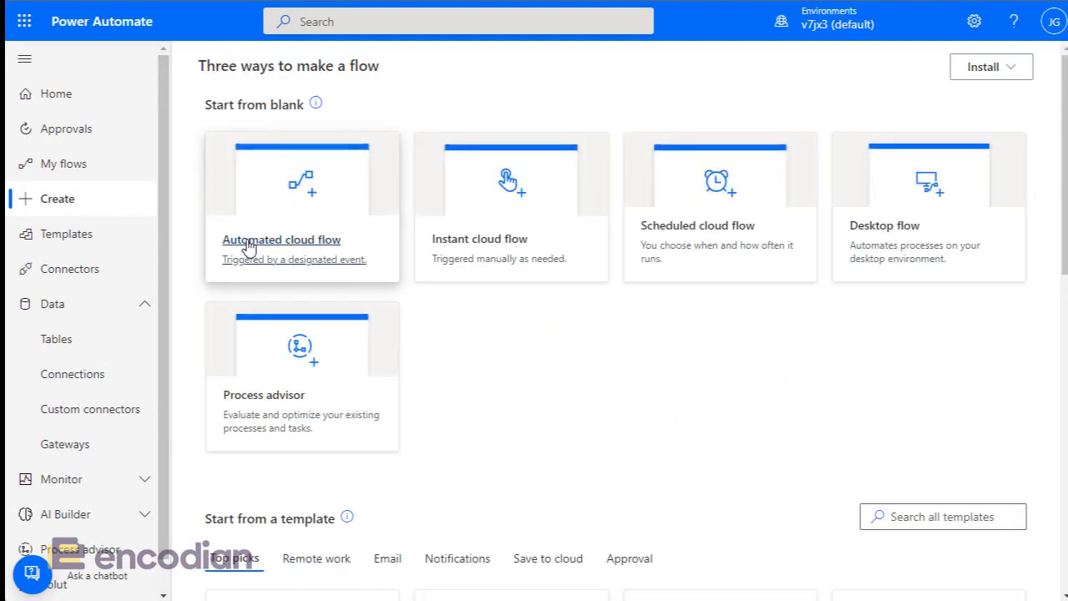
left_click(249, 246)
left_click(661, 240)
type("encodian")
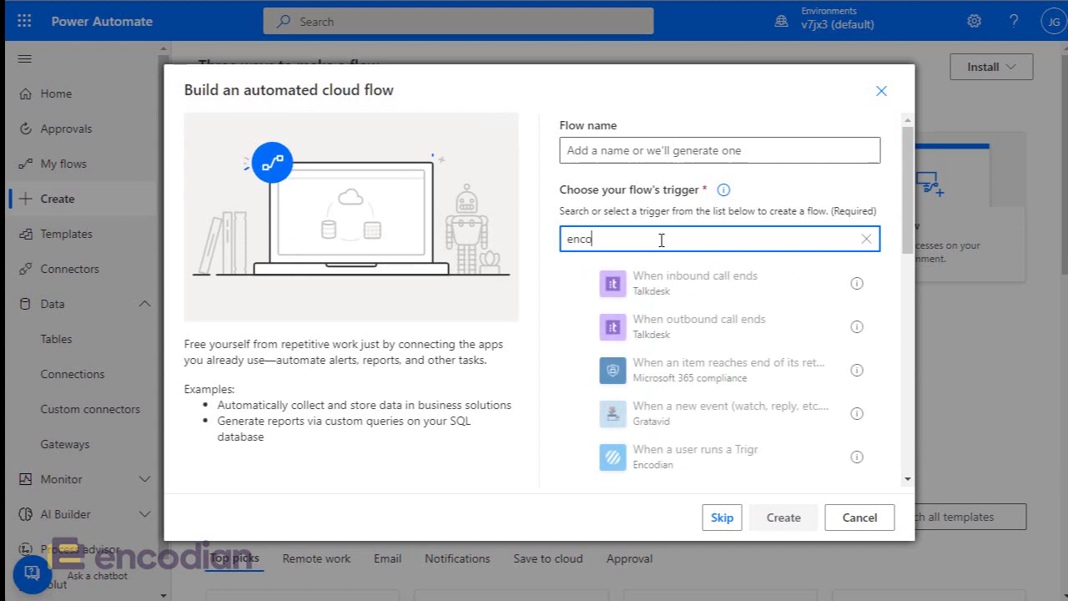
left_click(668, 296)
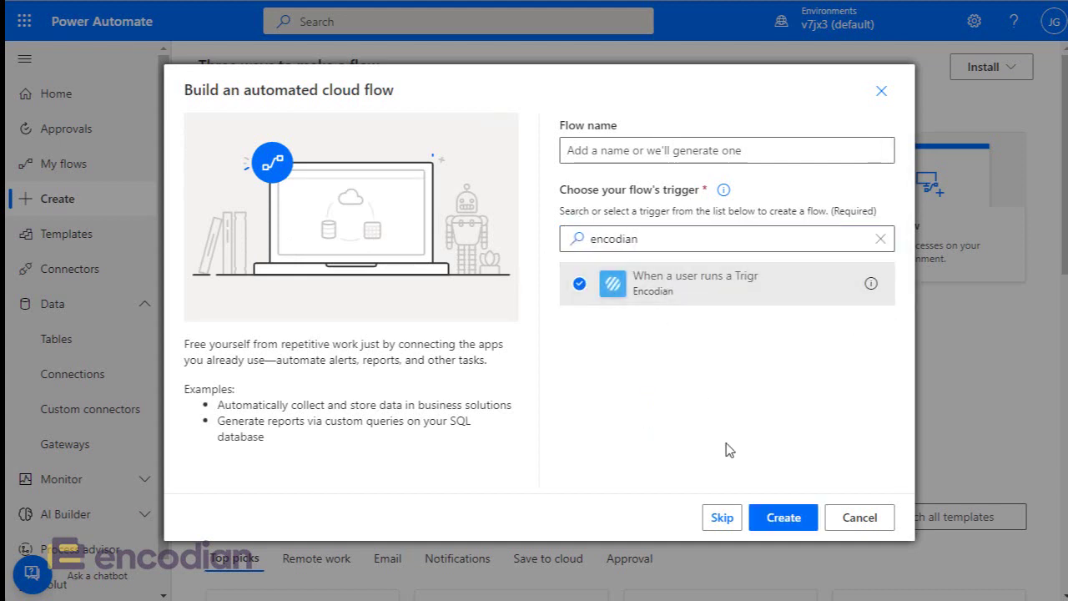
left_click(784, 518)
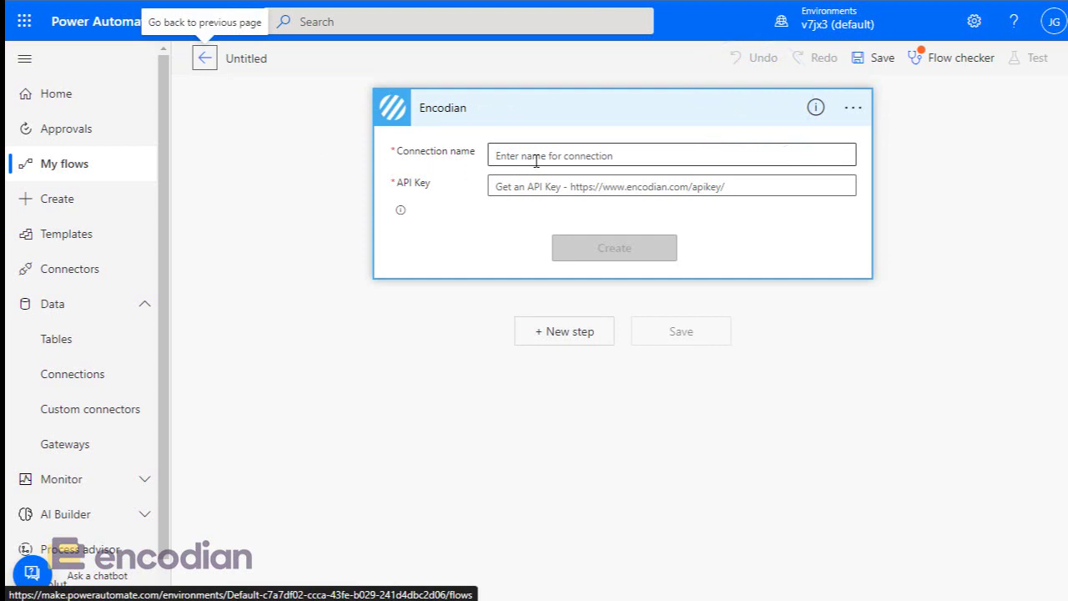
Create the Encodian connection named 'encodian' using the trial API key from the email
left_click(535, 156)
type("encodian")
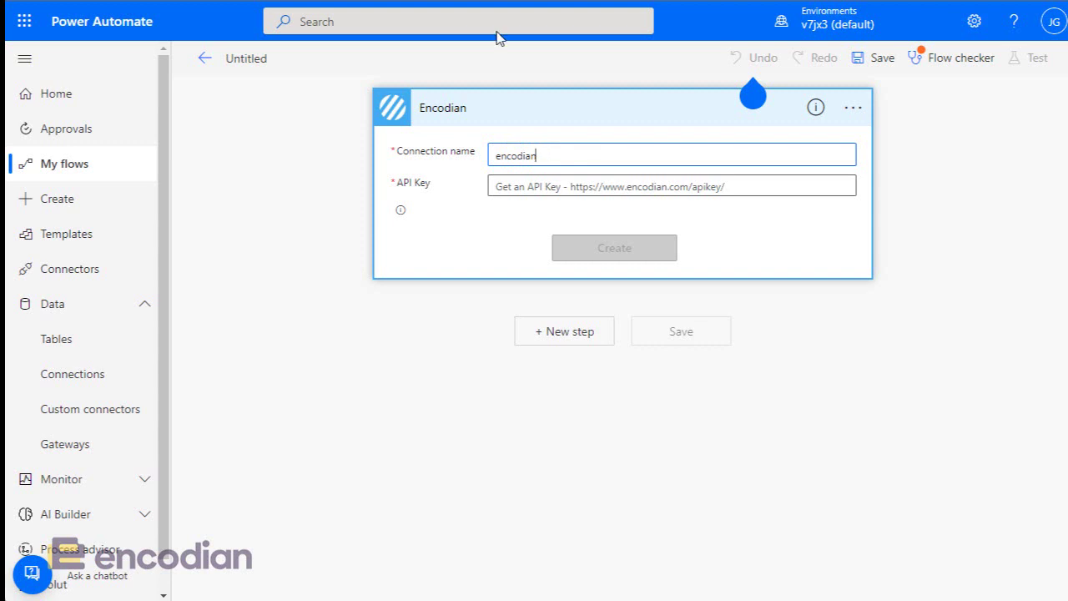
key("ctrl+Tab")
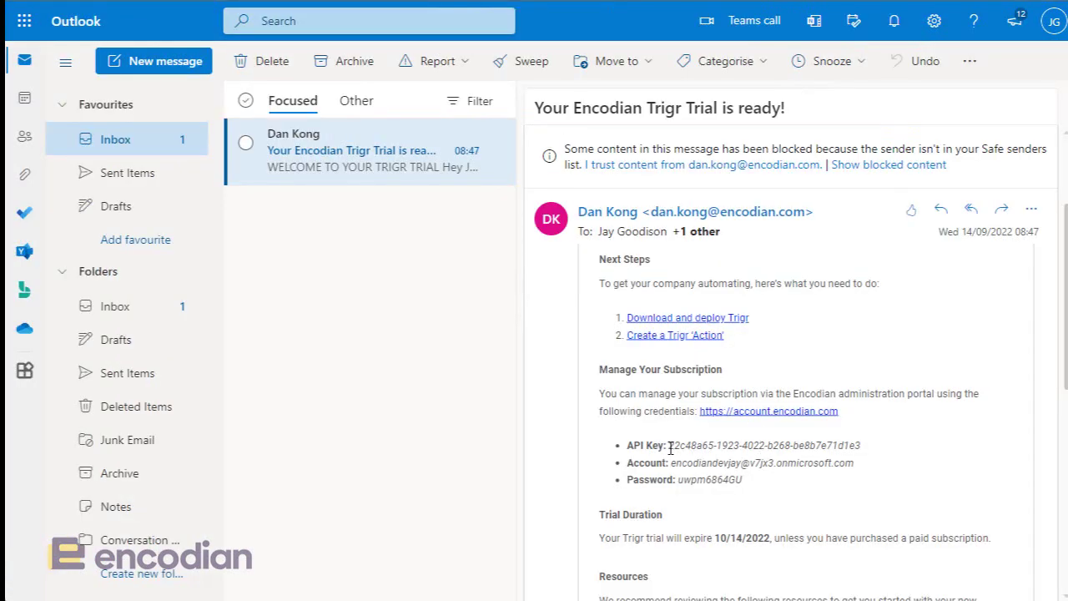
left_click_drag(670, 447, 865, 454)
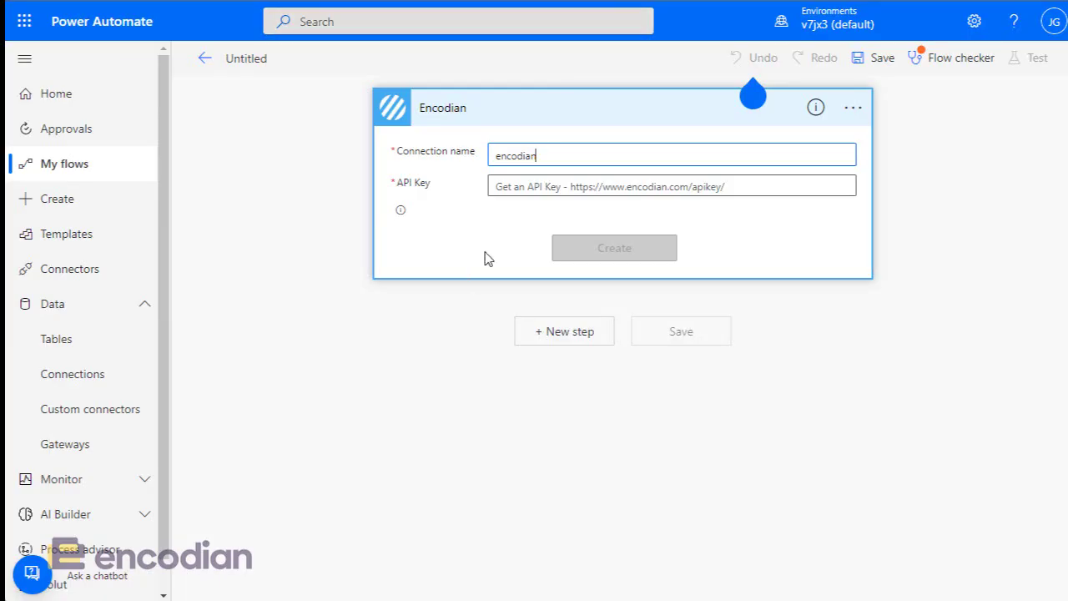
left_click(513, 186)
key("ctrl+v")
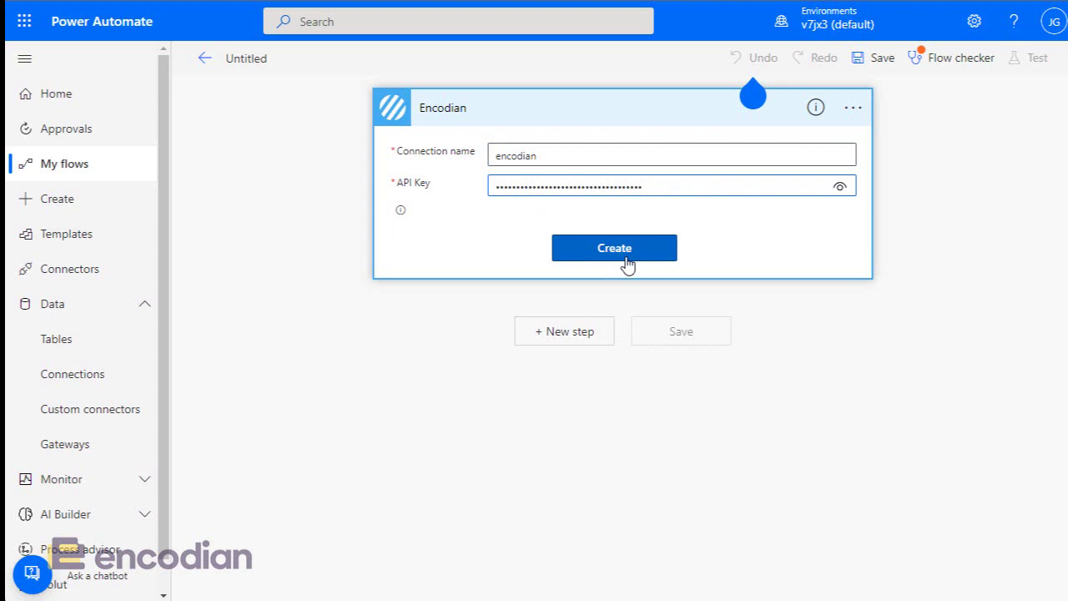
left_click(628, 262)
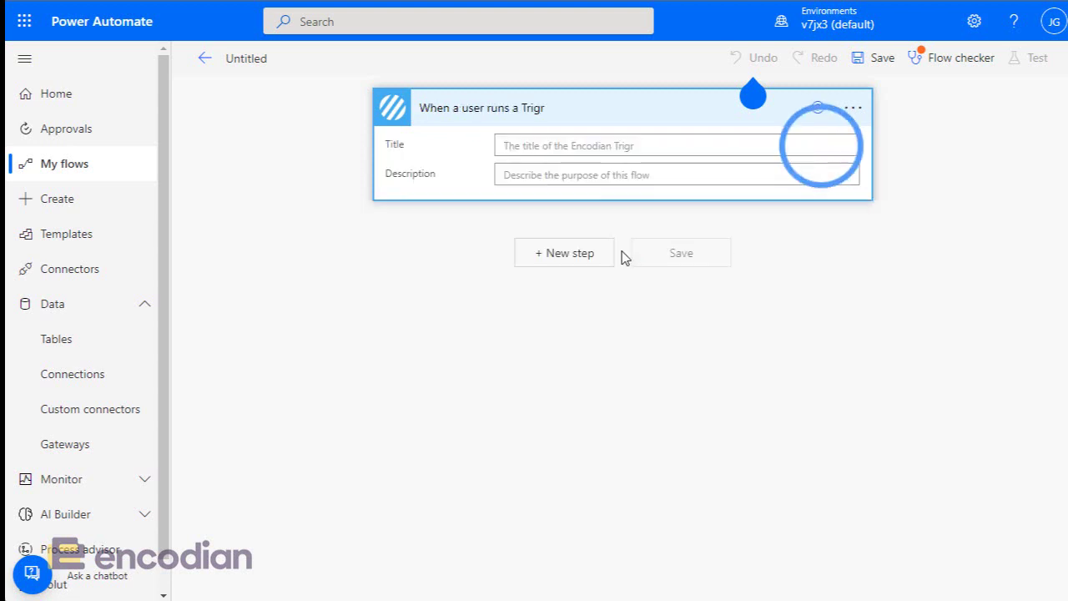
Enter 'Share File Information' as the Trigr trigger's title
left_click(530, 150)
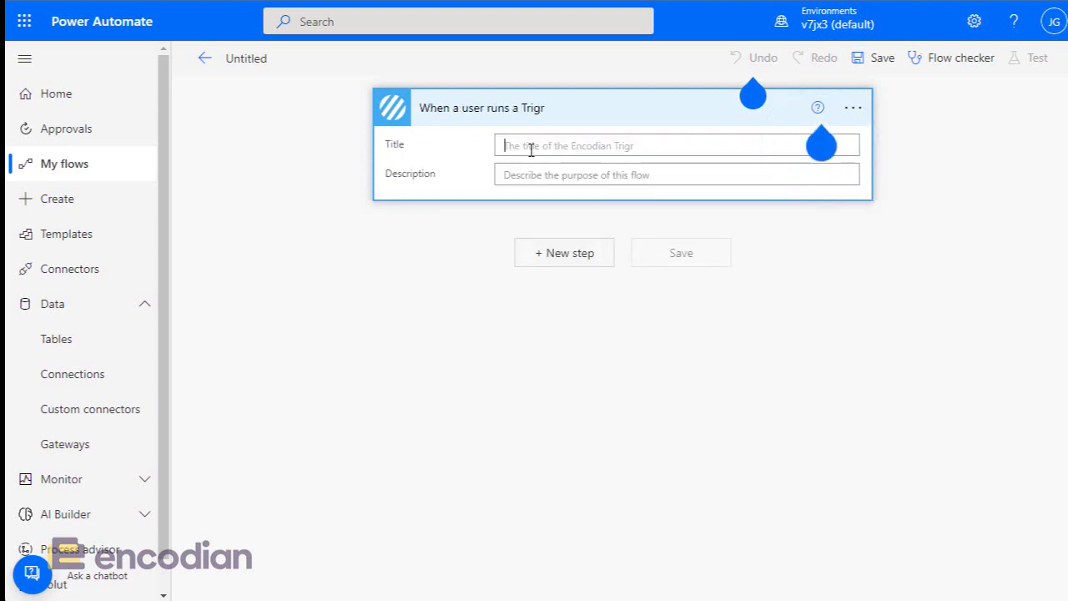
type("ShareP")
type("ile ")
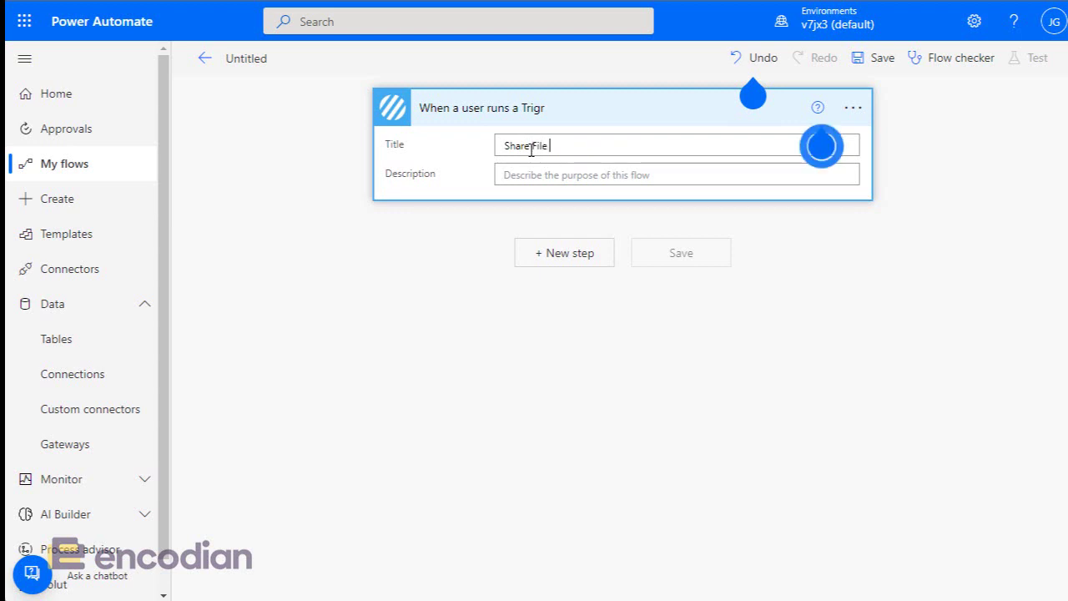
type("informa")
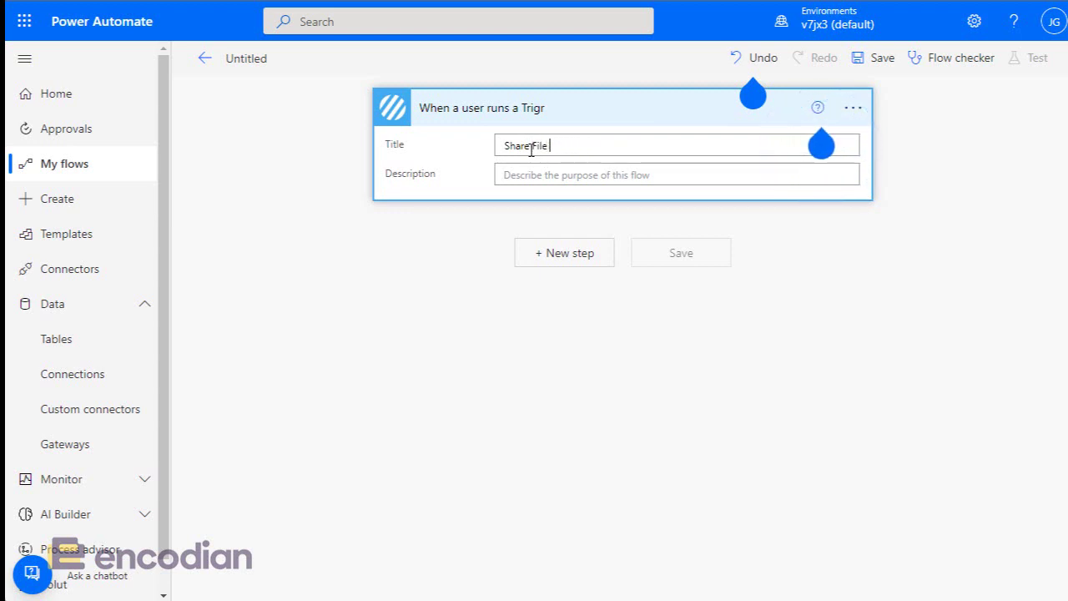
key("BackSpace")
type("Information")
left_click(531, 149)
Add the description 'This is a demo flow' to the trigger
left_click(601, 174)
type("This is a demo flow")
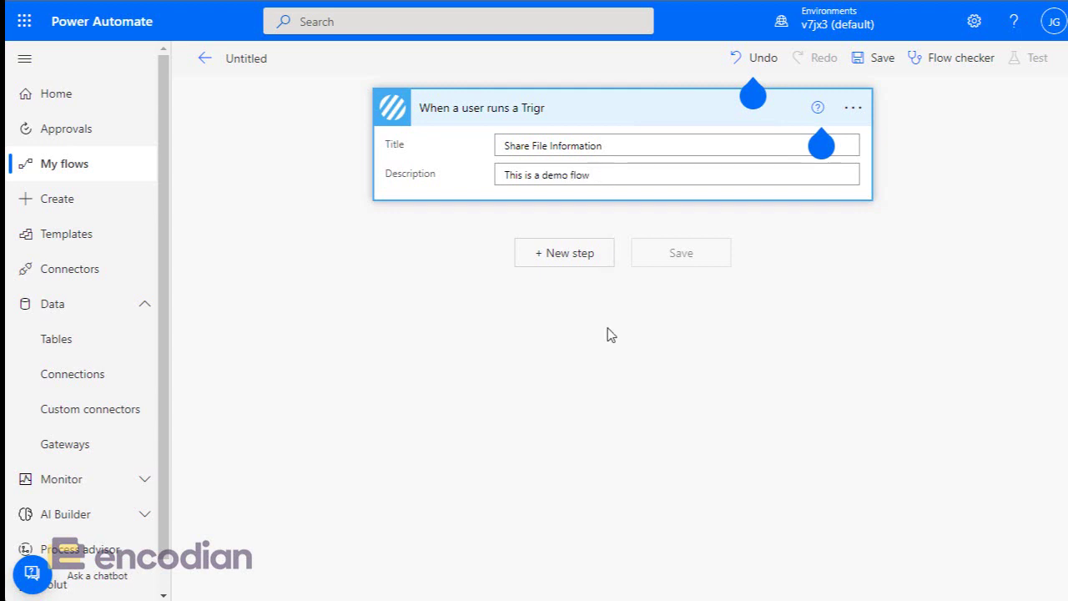
left_click(551, 265)
Add the SharePoint 'Get file properties' action after the trigger
type("ge")
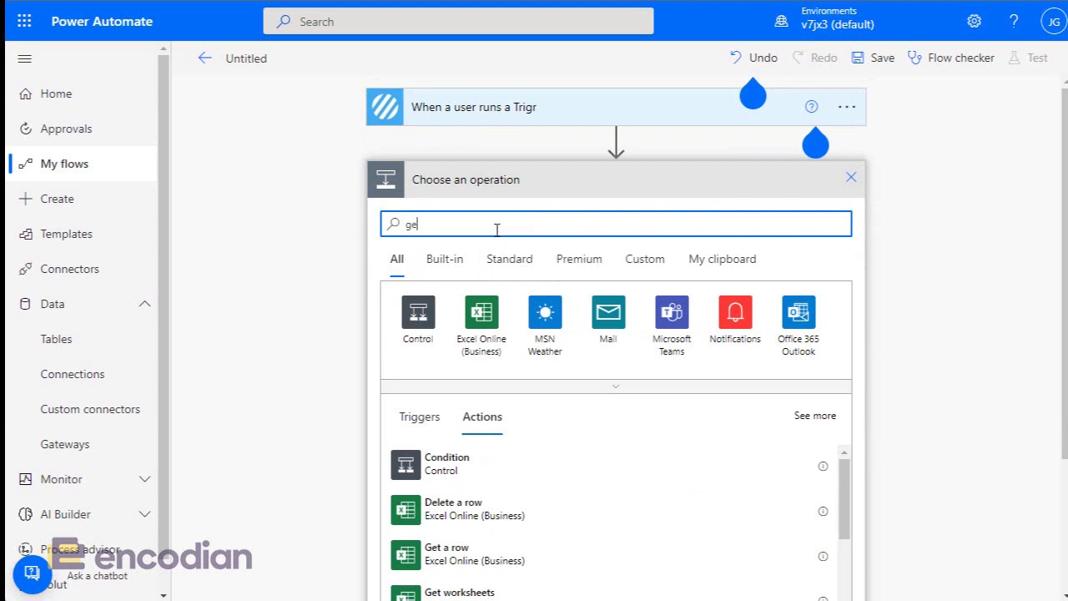
type("t file properties")
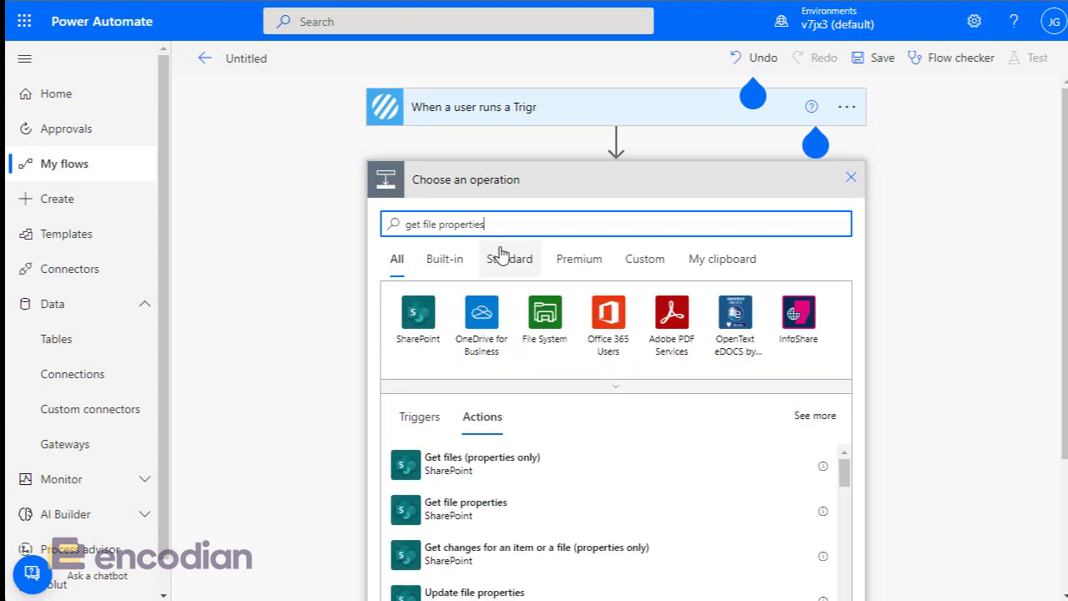
left_click(480, 510)
left_click(480, 510)
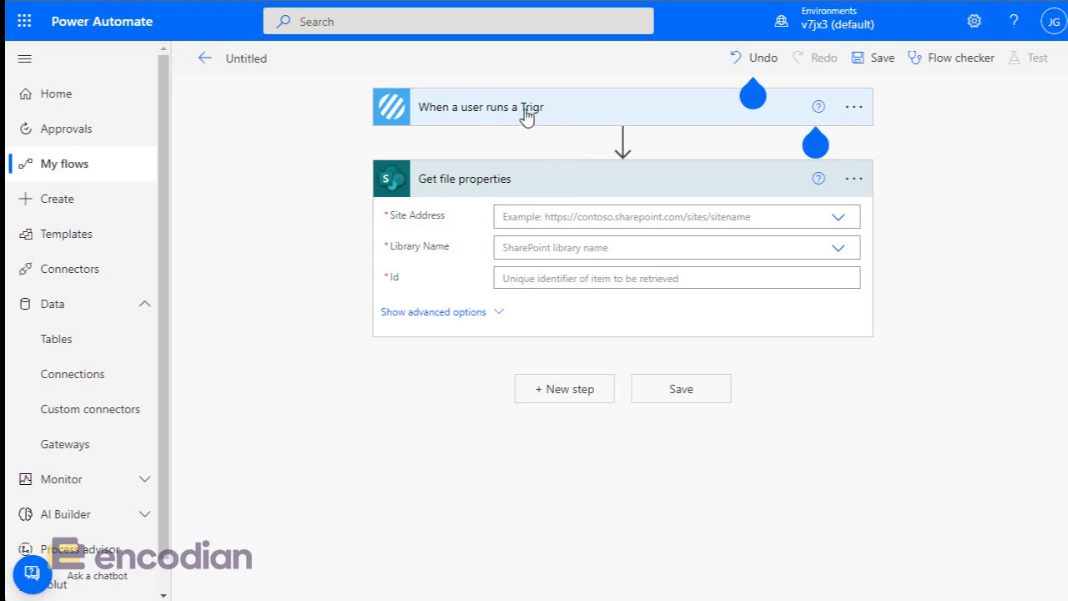
Set Site Address to a custom value using the trigger's Site Address token
left_click(530, 215)
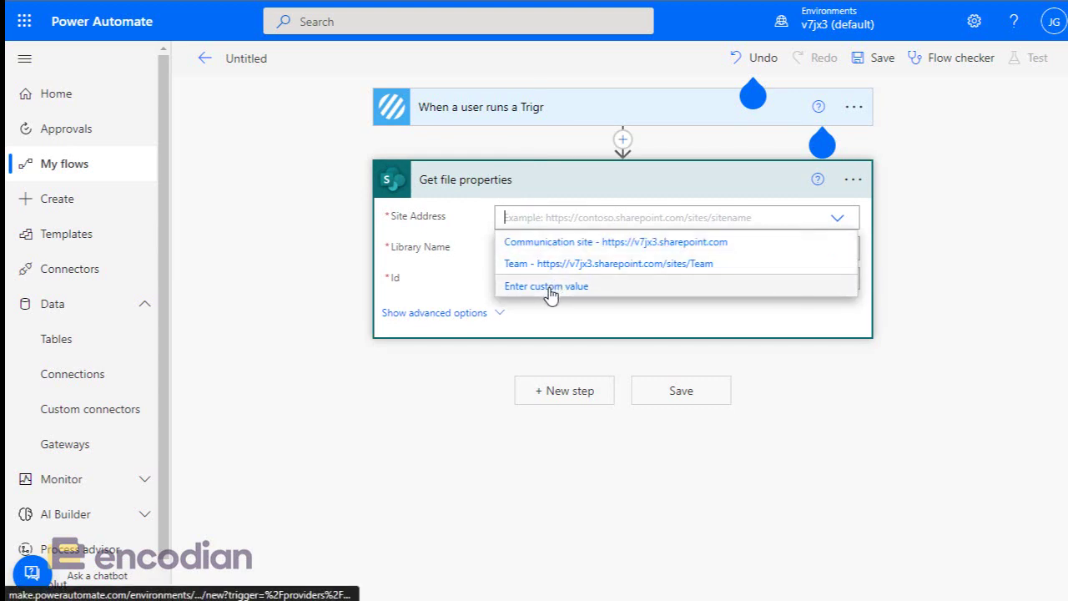
left_click(549, 290)
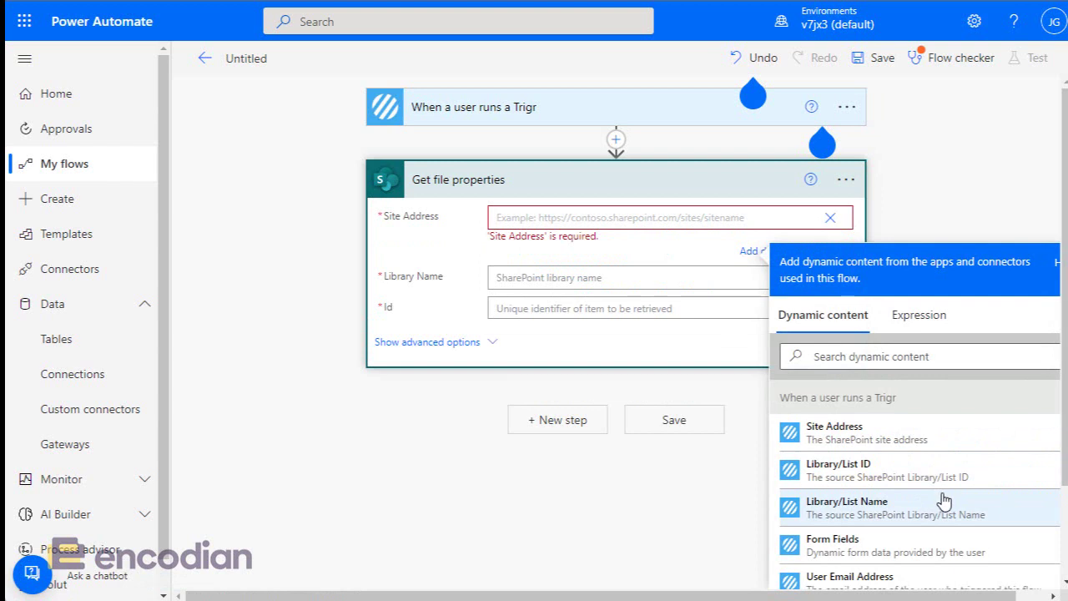
scroll(939, 509, "down", 1)
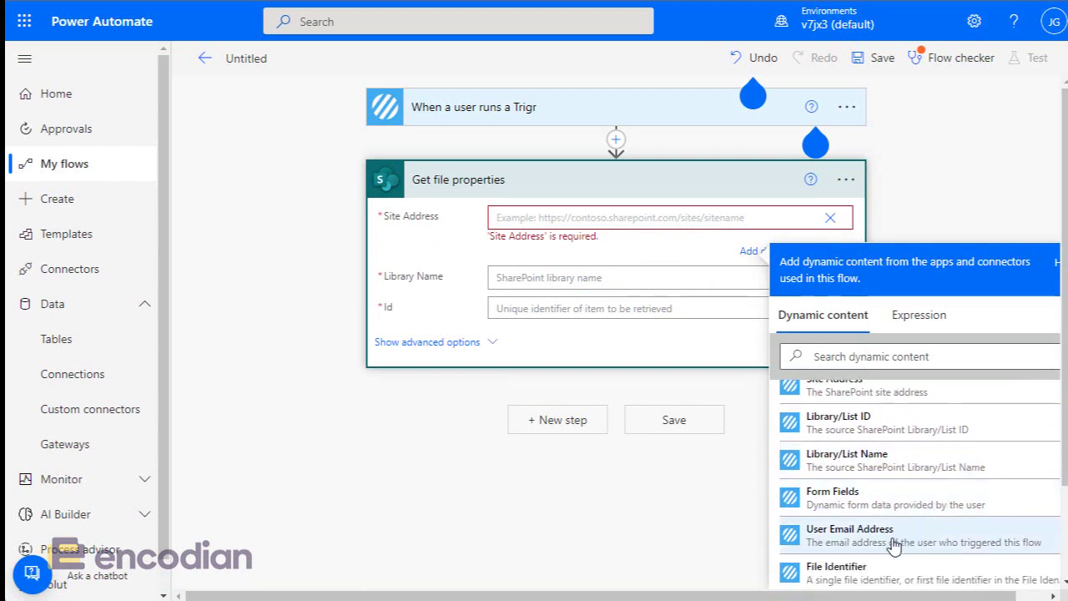
scroll(895, 544, "down", 1)
scroll(900, 527, "down", 1)
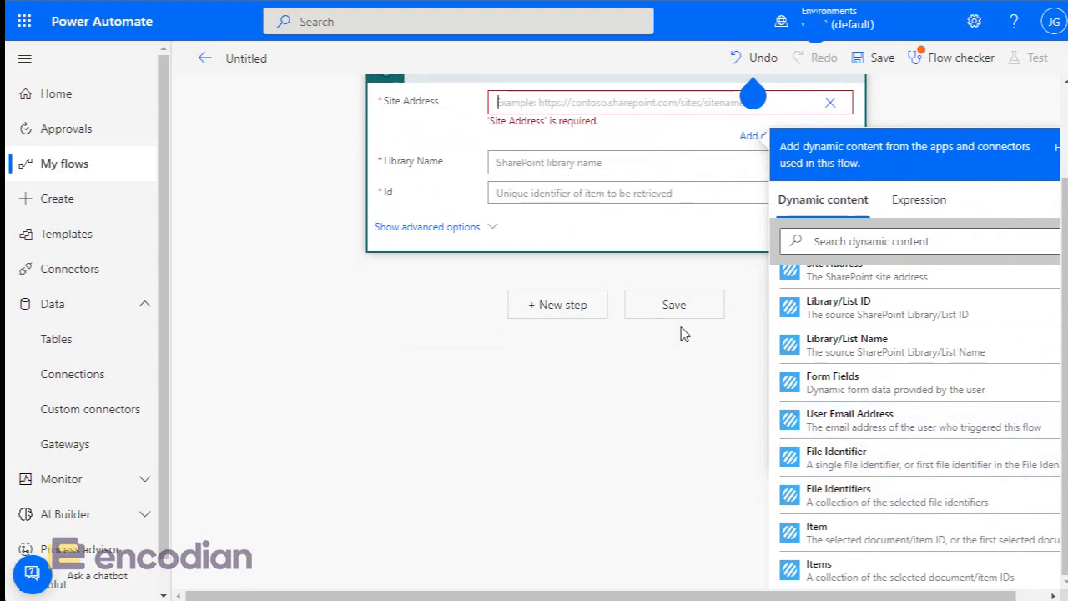
scroll(681, 412, "up", 2)
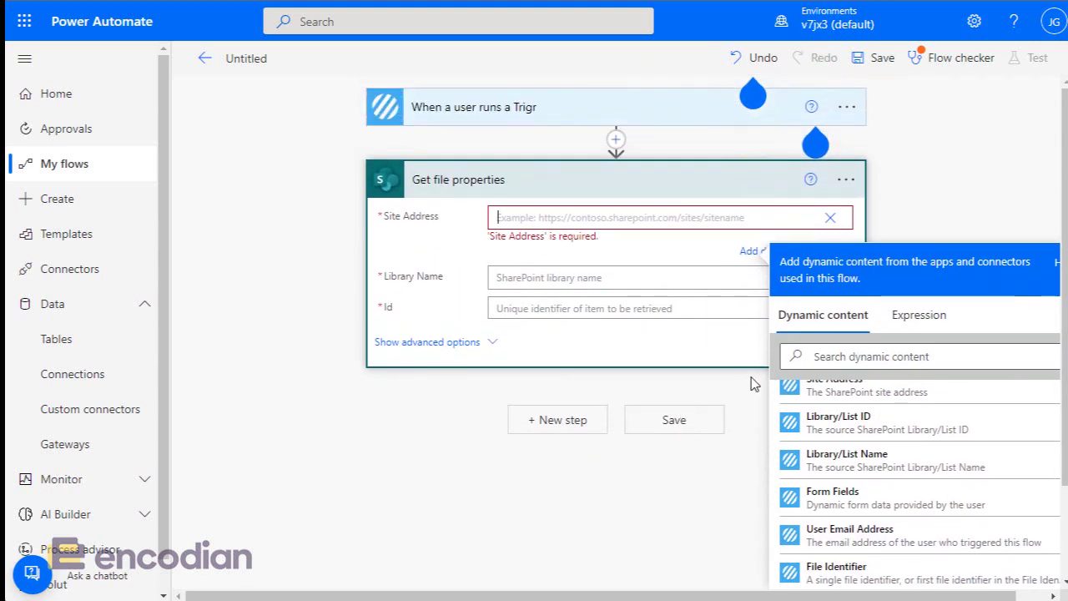
scroll(751, 426, "up", 1)
left_click(805, 434)
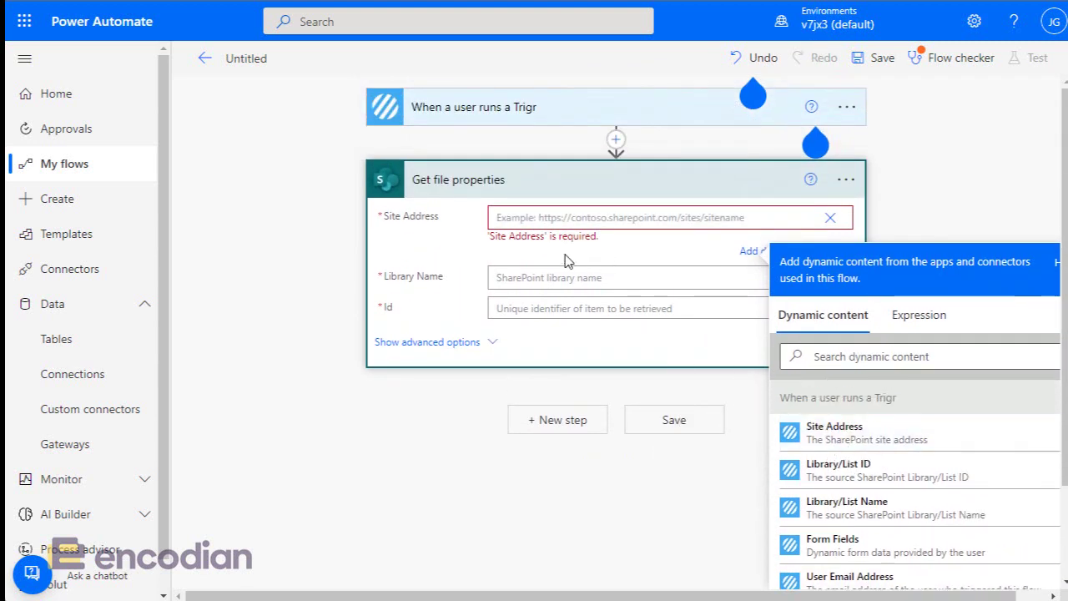
Fill Library Name with the trigger's Library/List Name and Id with its Item
left_click(552, 264)
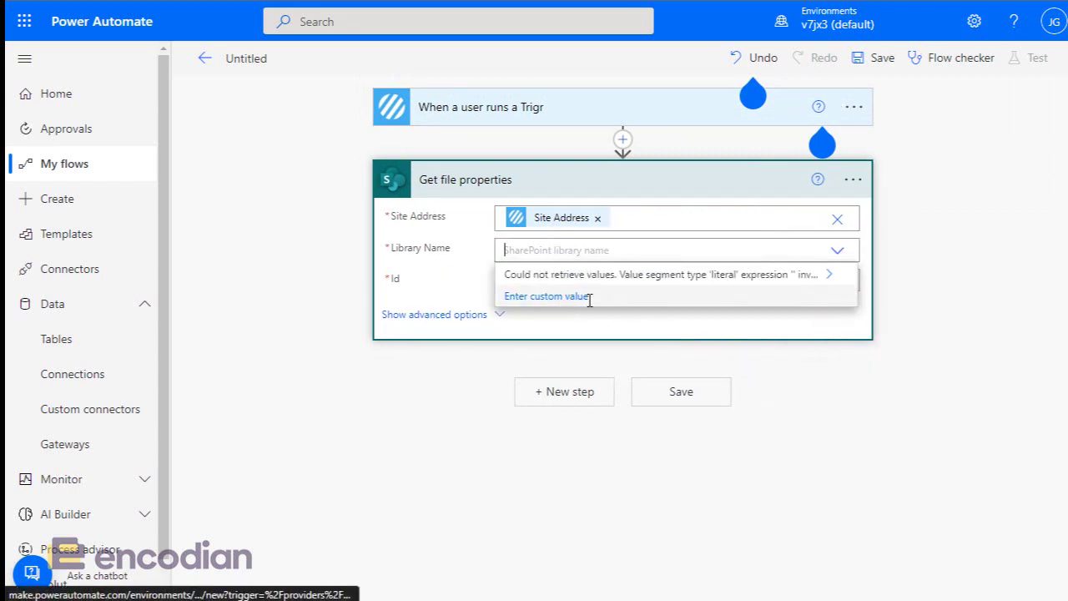
left_click(576, 298)
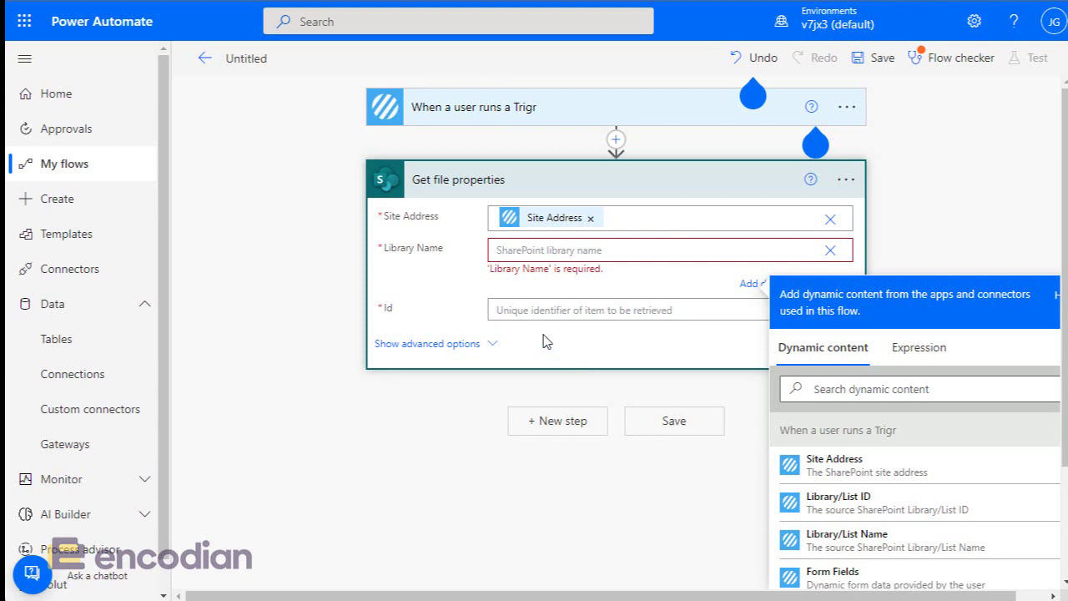
left_click(847, 538)
left_click(668, 282)
left_click(816, 483)
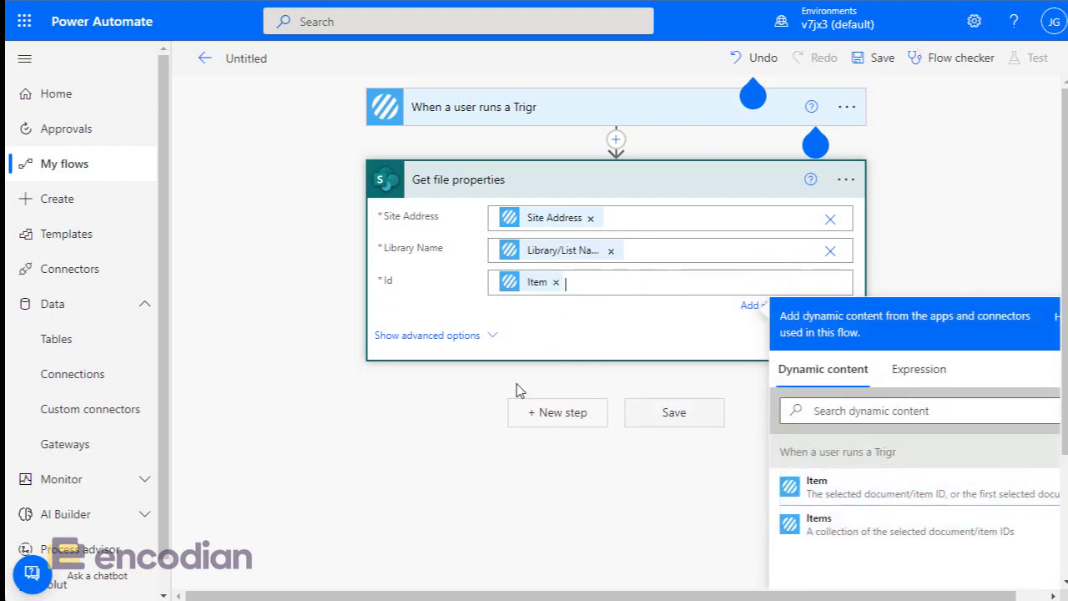
left_click(370, 429)
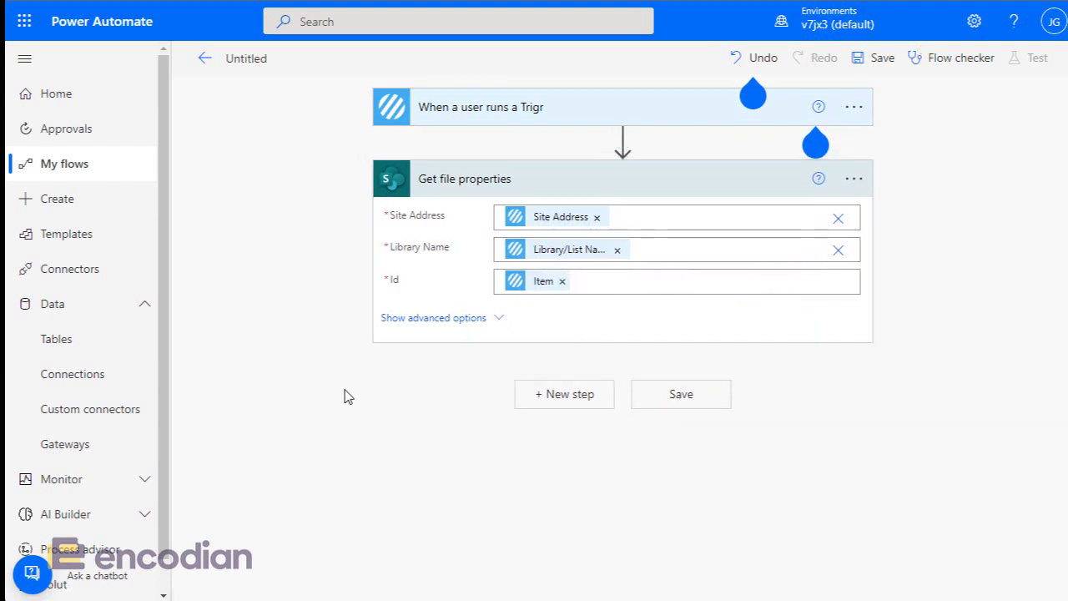
Add a 'Send an email (V2)' action after Get file properties
left_click(589, 397)
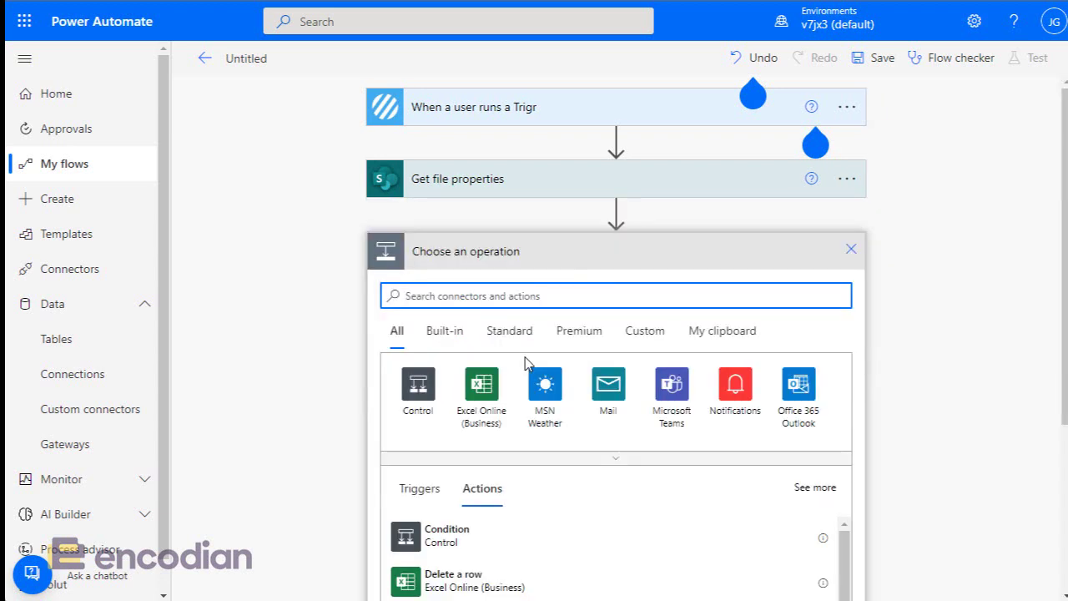
type("Sen")
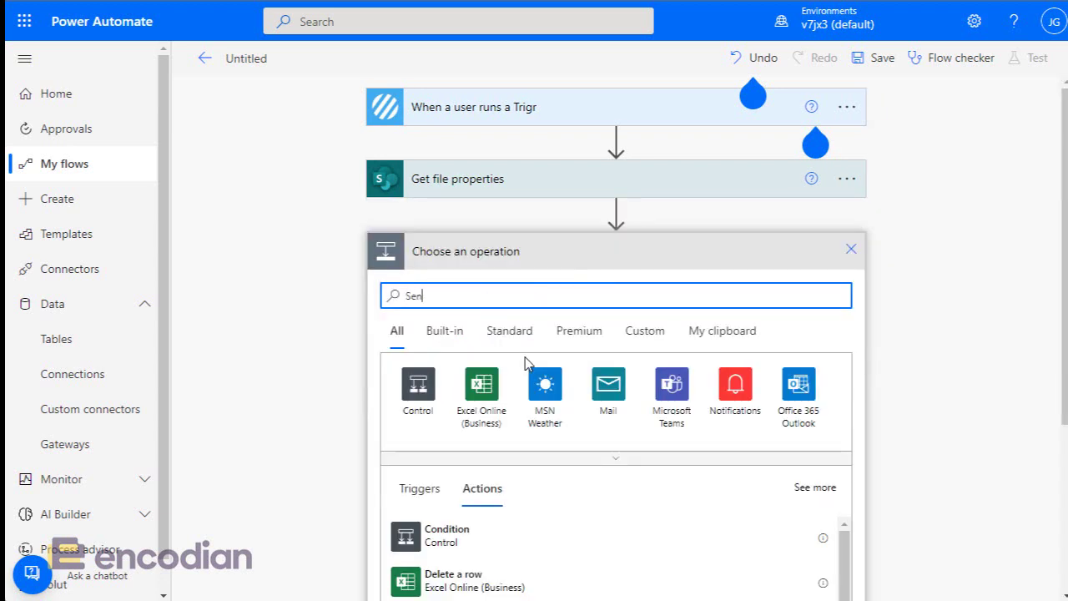
type("d email")
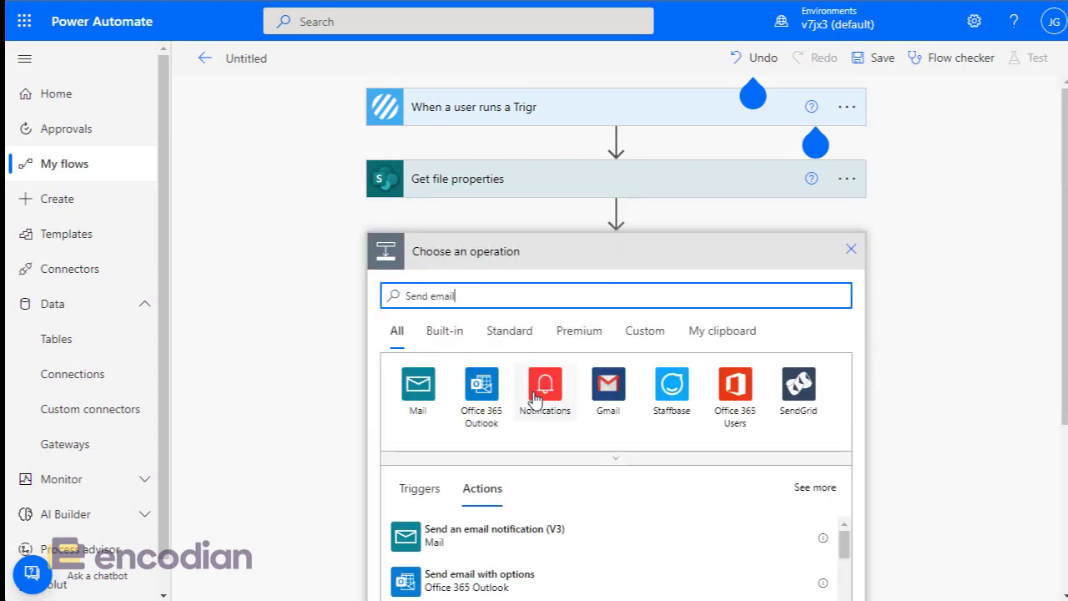
scroll(542, 567, "down", 1)
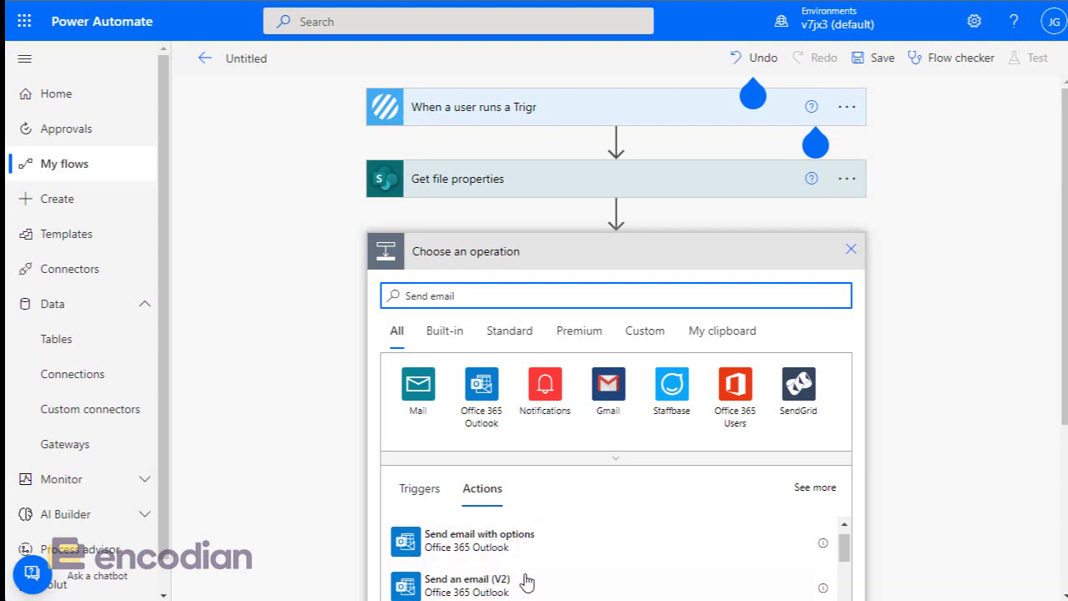
left_click(467, 584)
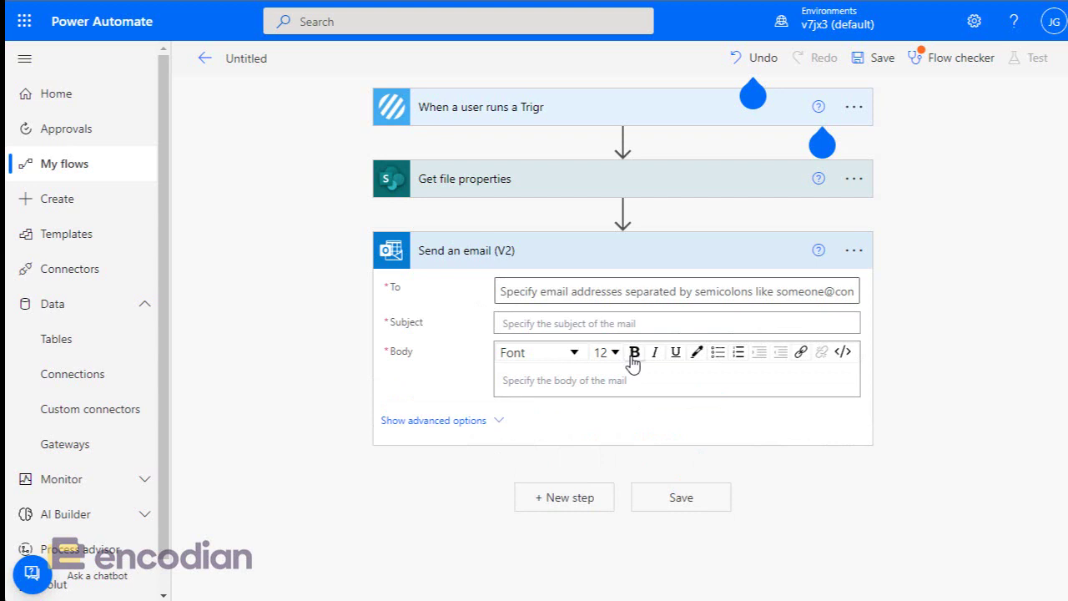
Address the email to the trigger's User Email Address
left_click(530, 293)
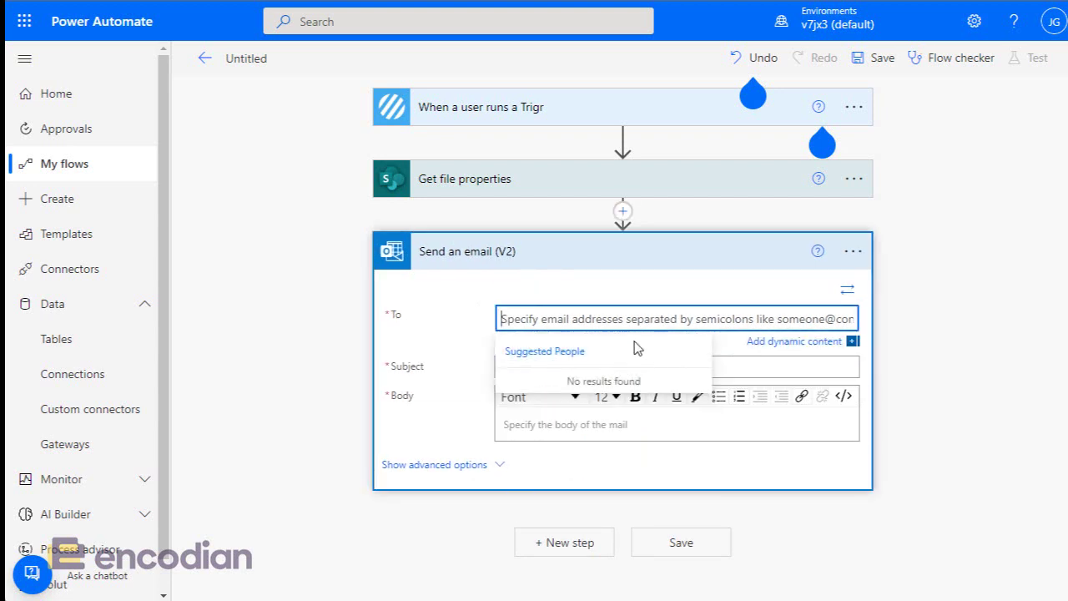
left_click(794, 342)
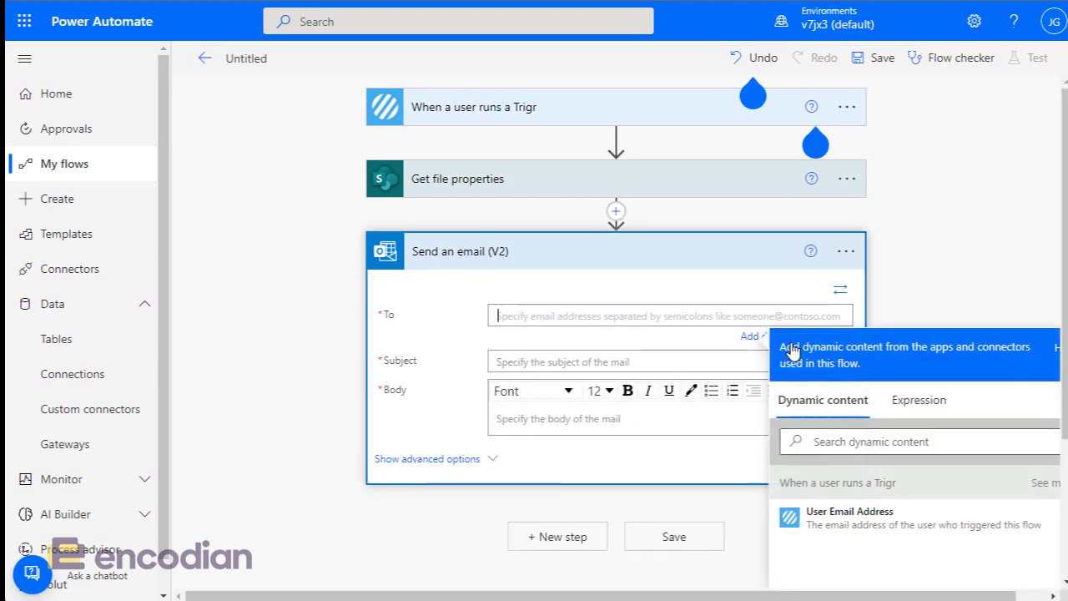
left_click(872, 522)
left_click(545, 367)
Type 'File Selected:' as the email subject
left_click(592, 340)
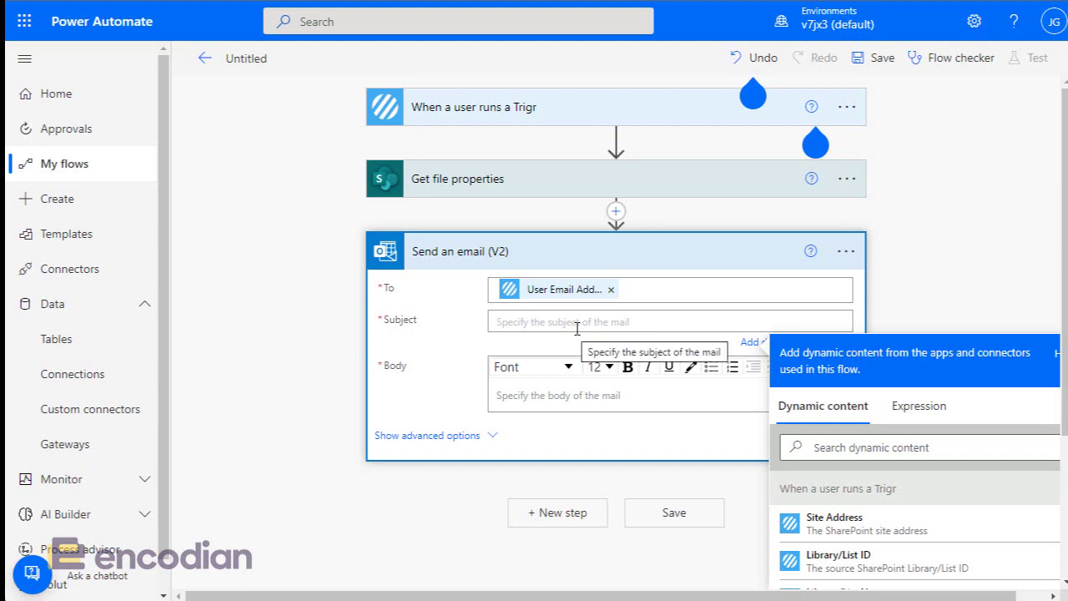
type("File Selected:")
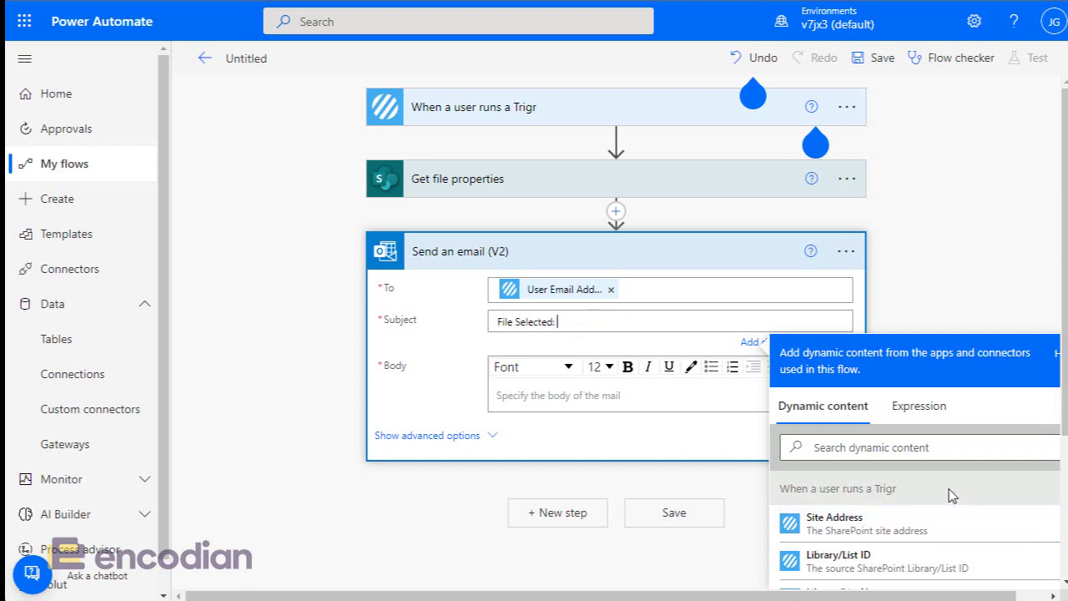
scroll(951, 501, "down", 1)
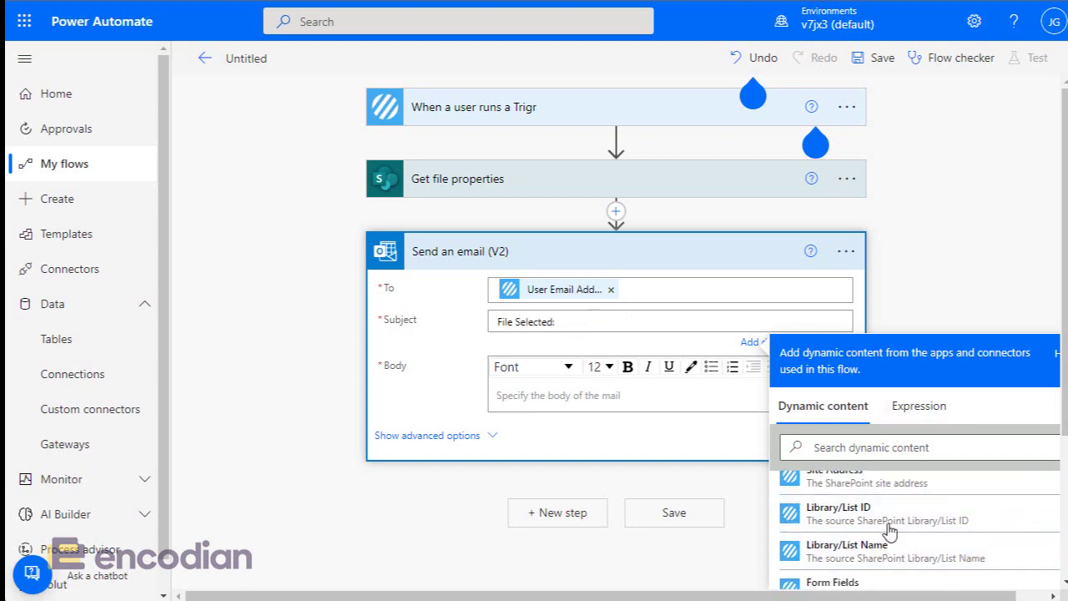
left_click(488, 192)
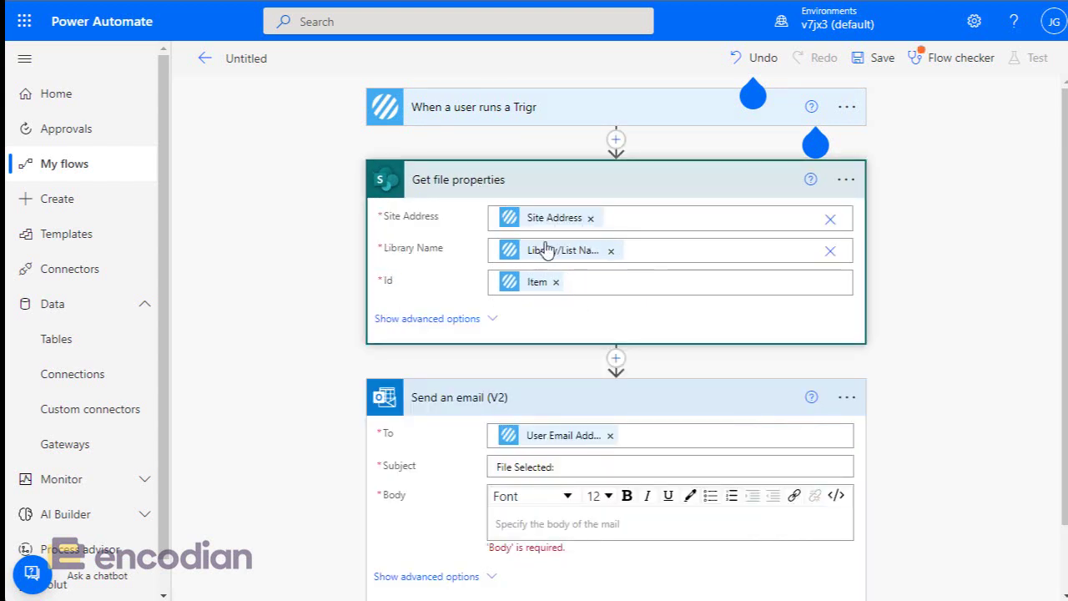
Remove the Site Address, Library/List Name and Item tokens from Get file properties
left_click(591, 218)
left_click(612, 280)
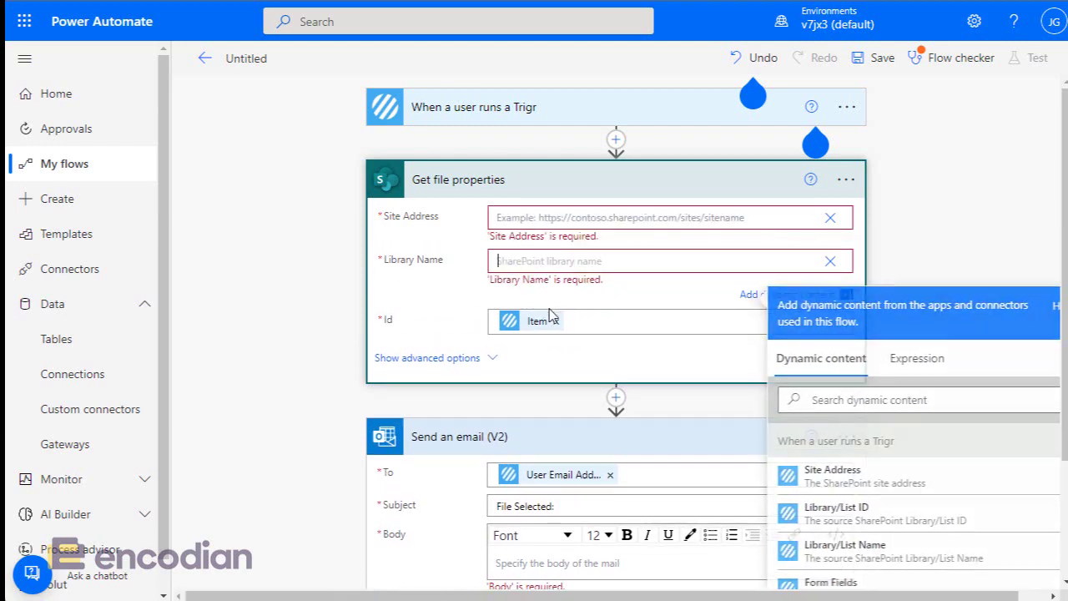
left_click(555, 322)
Choose the Team site and its Documents library from the dropdowns
left_click(617, 218)
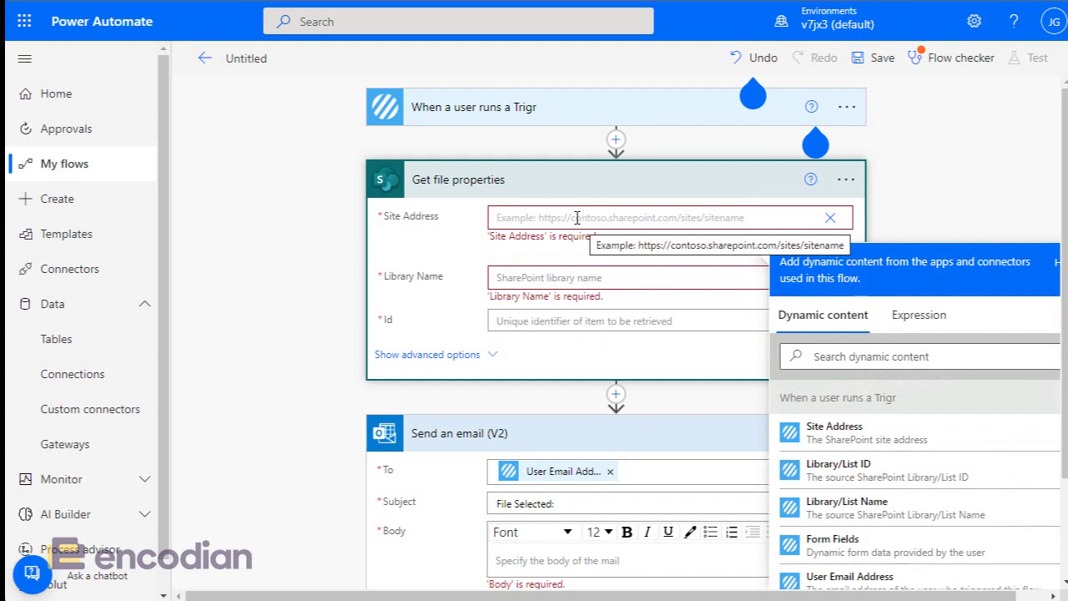
left_click(830, 217)
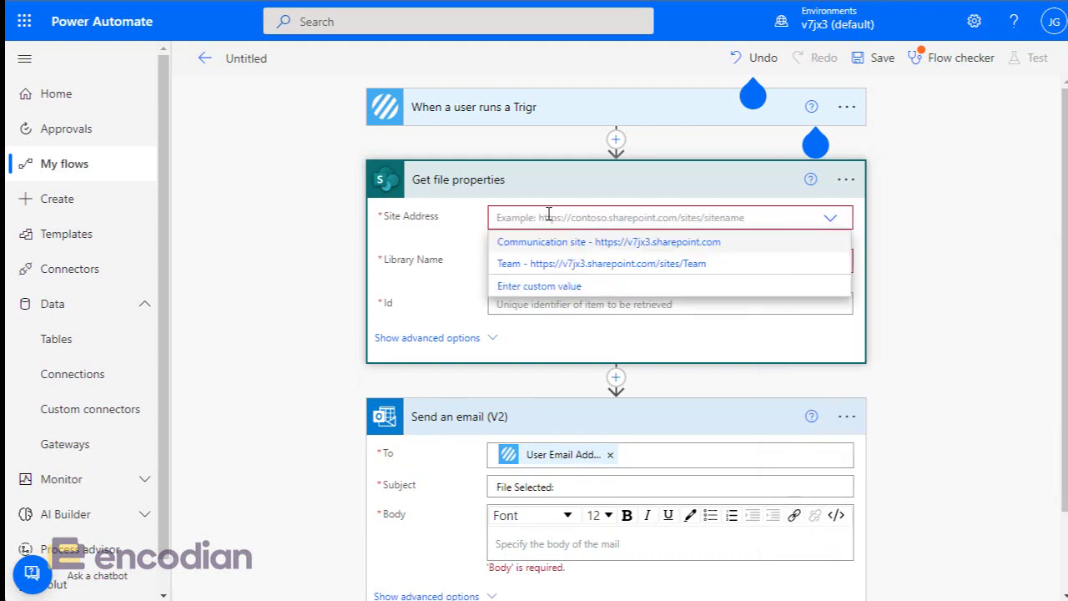
left_click(566, 263)
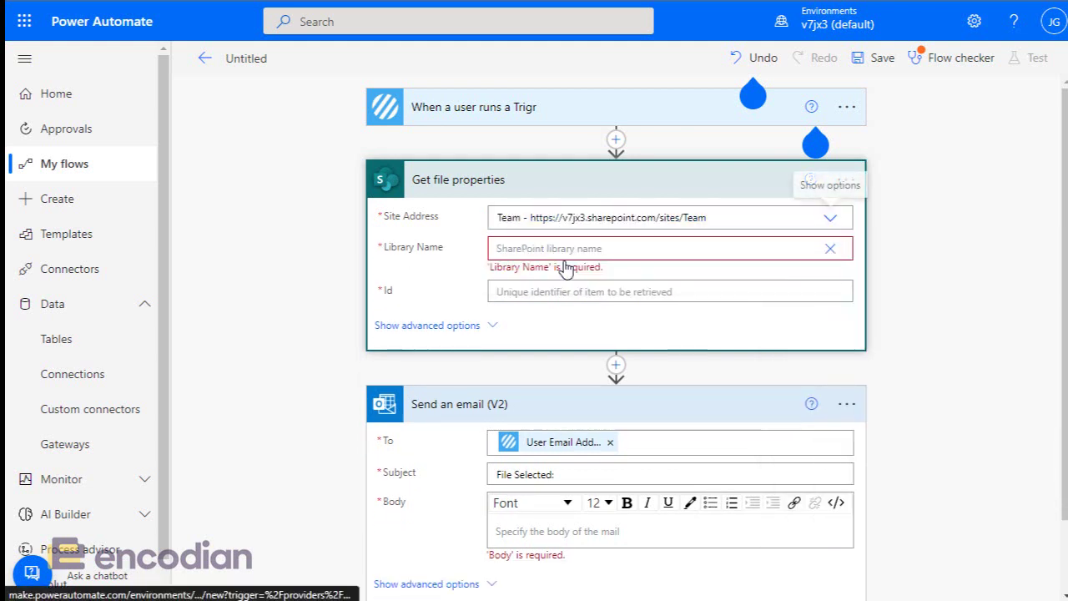
left_click(829, 250)
left_click(518, 274)
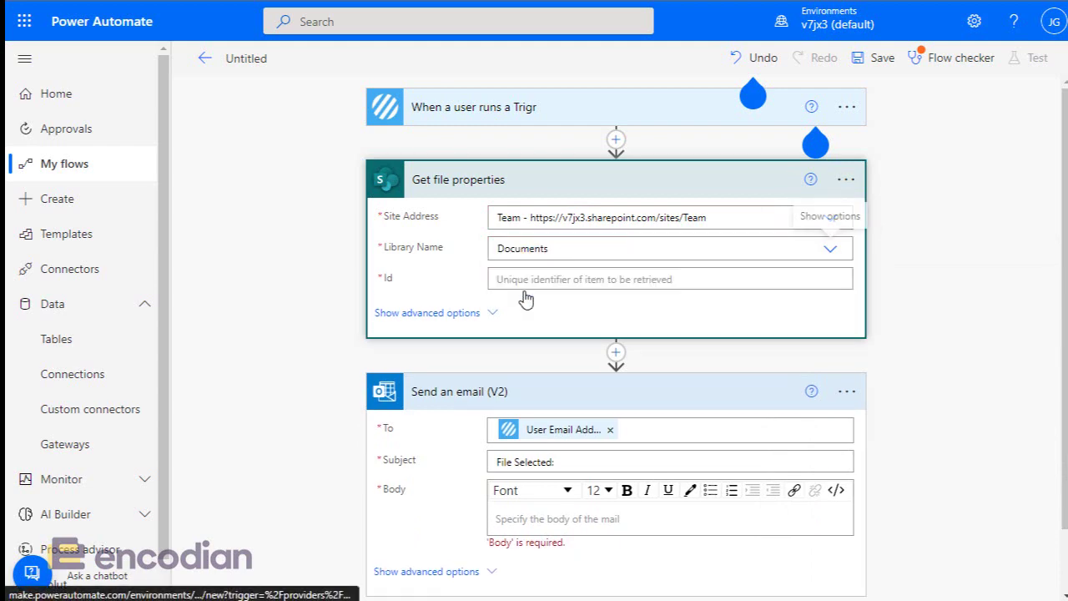
Set Id to 1 and append 'File name with extension' to the email subject
type("1")
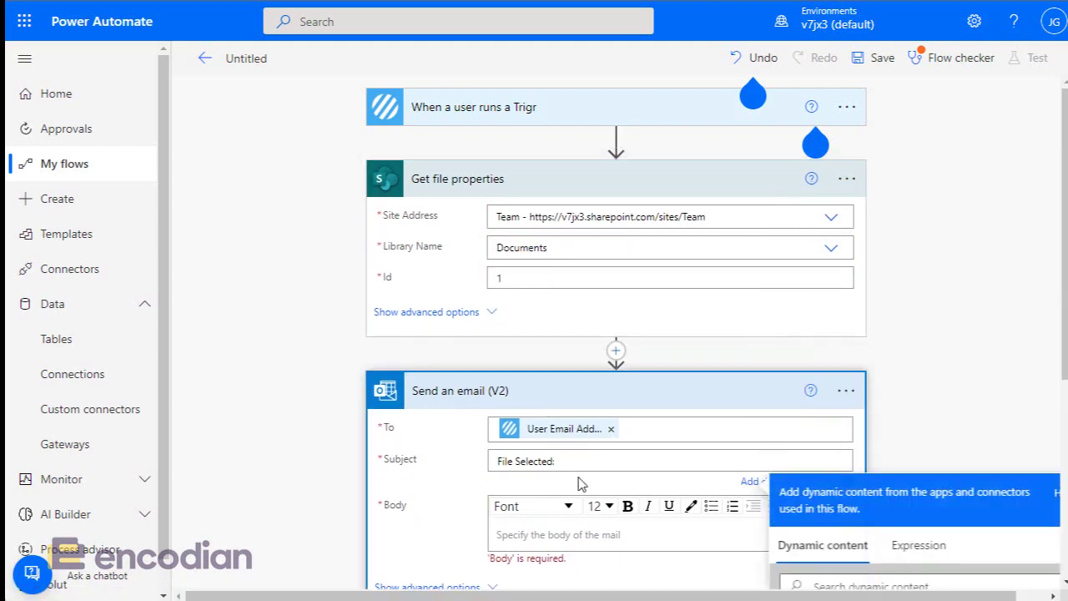
scroll(901, 473, "down", 3)
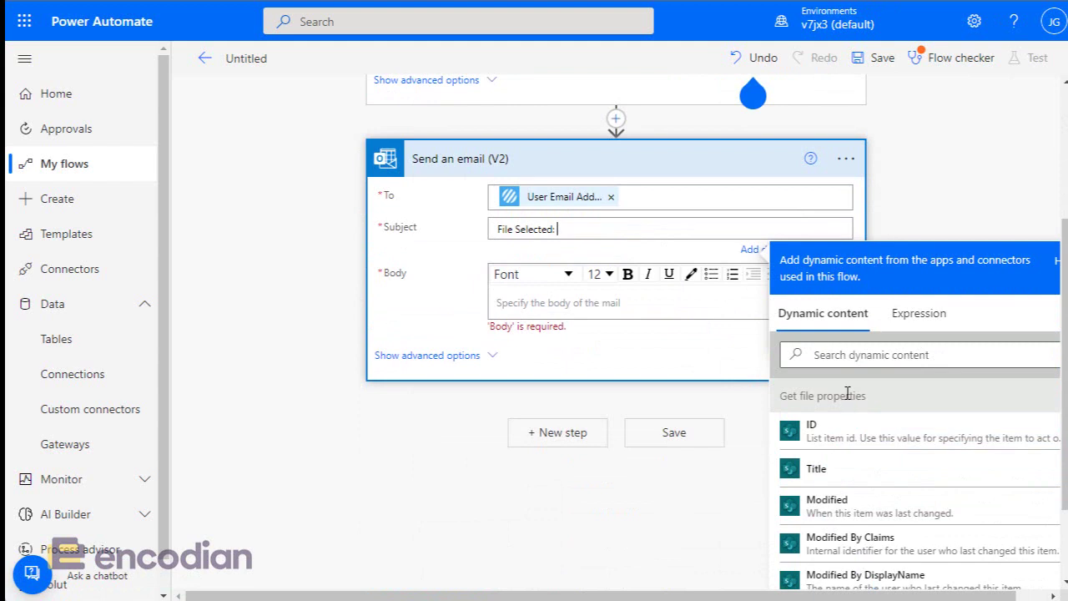
left_click(884, 484)
left_click(615, 230)
left_click(852, 354)
type("ext")
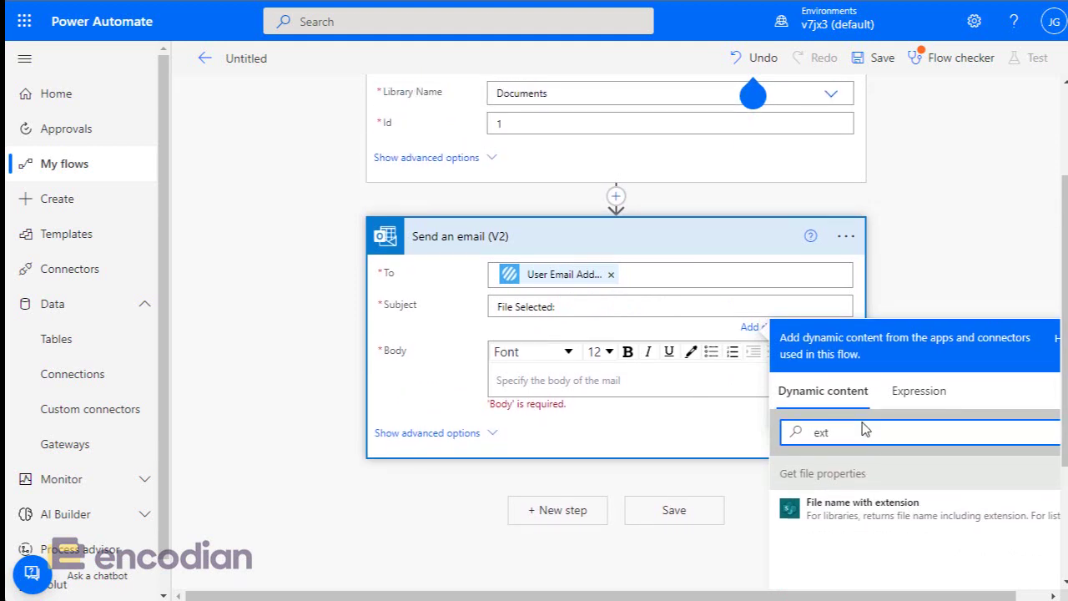
left_click(863, 505)
Type 'More details' as the email body
left_click(556, 381)
type("MOre")
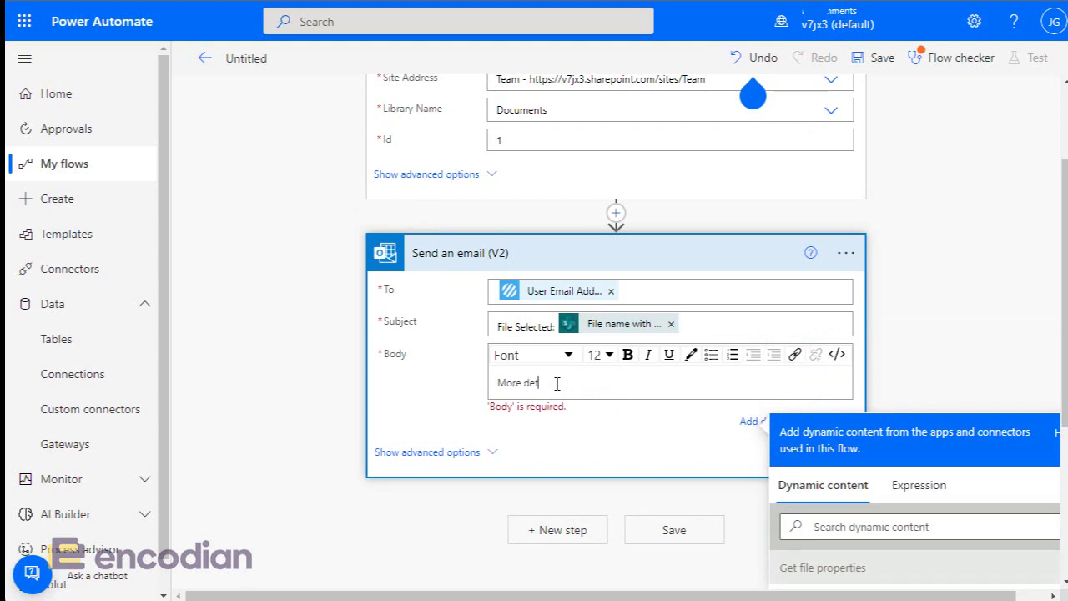
left_click(924, 251)
scroll(924, 250, "up", 2)
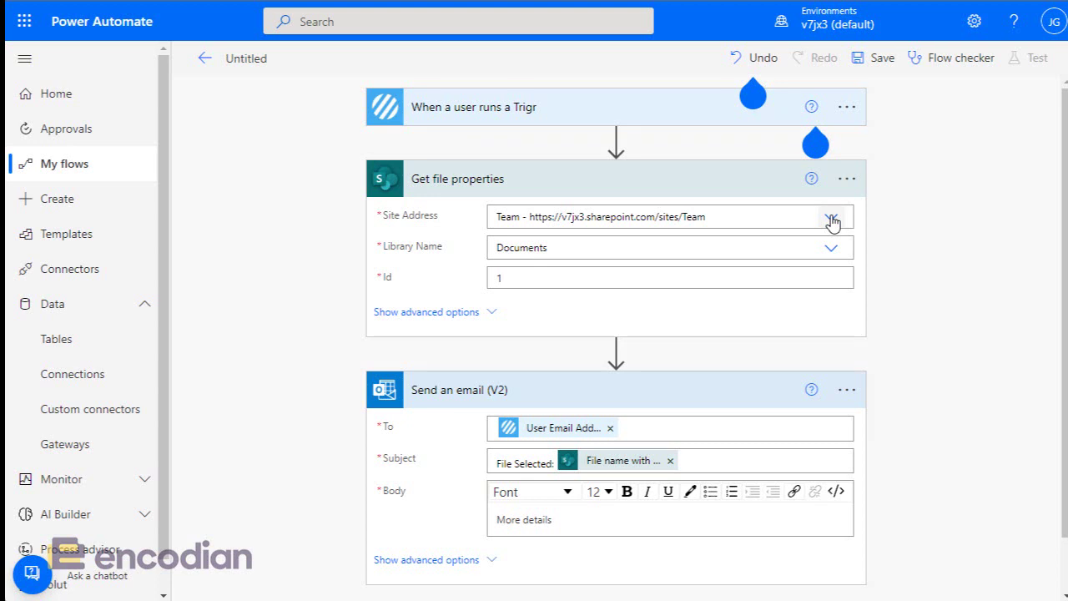
Switch Site Address and Library Name to custom values with the trigger's tokens
left_click(832, 218)
left_click(567, 286)
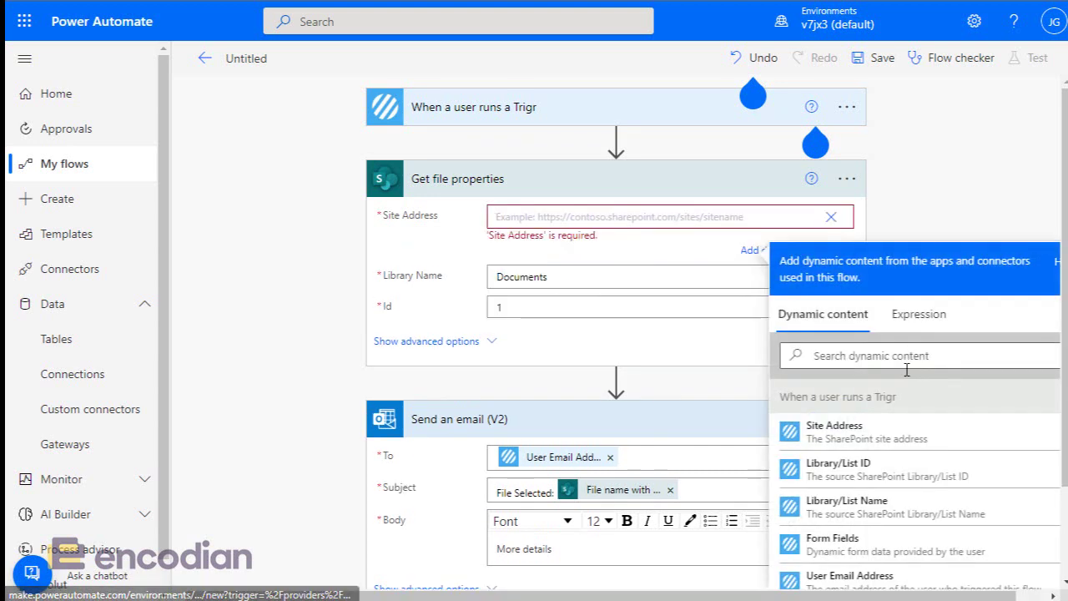
left_click(882, 431)
left_click(546, 265)
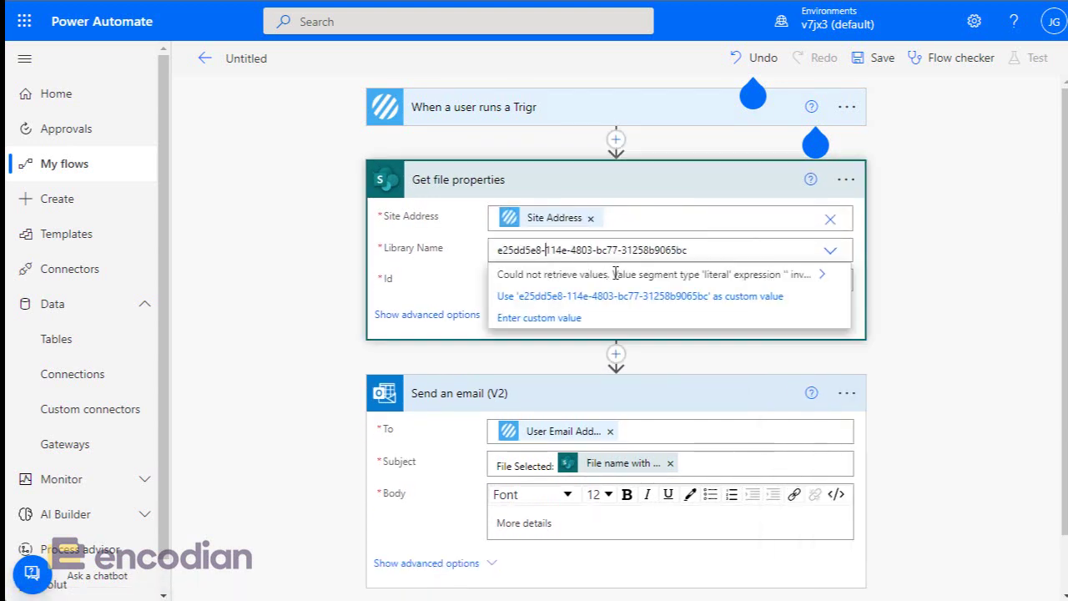
left_click(520, 317)
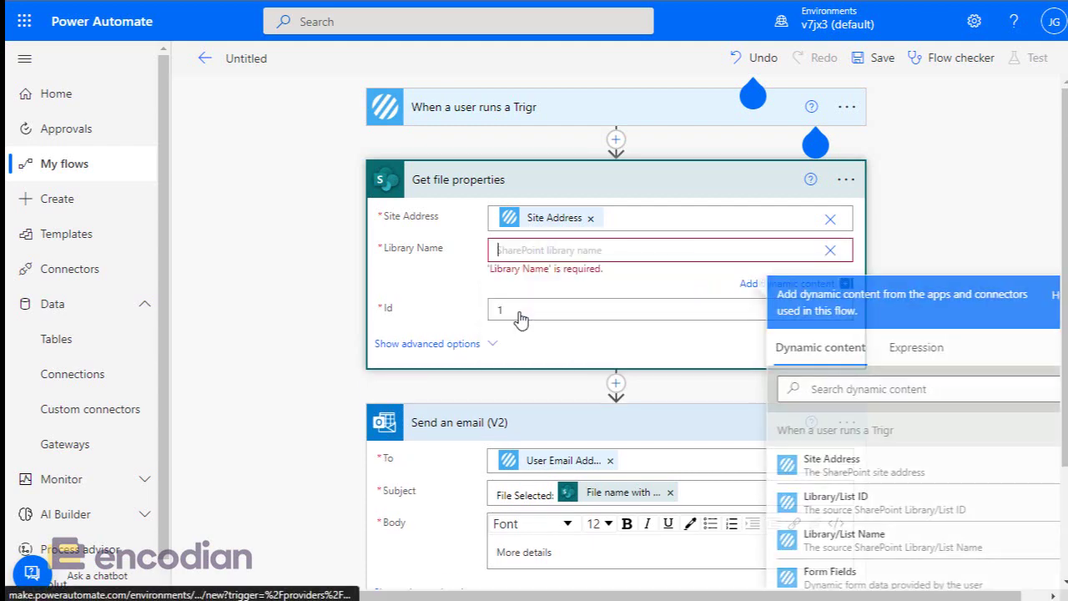
left_click(884, 554)
Replace Id's fixed value 1 with the trigger's Item token
left_click(536, 292)
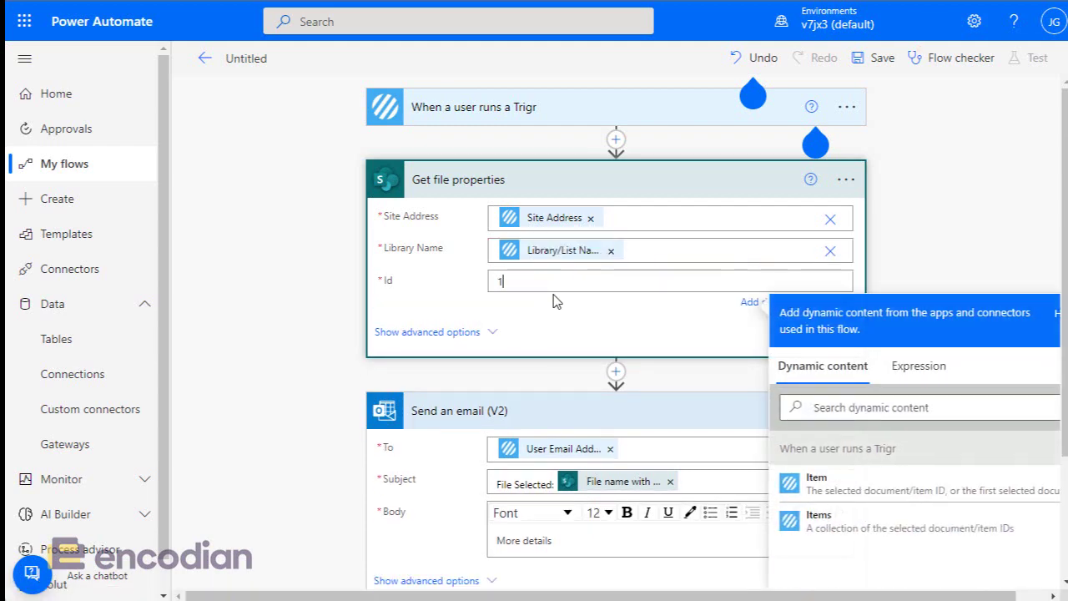
key("BackSpace")
left_click(822, 484)
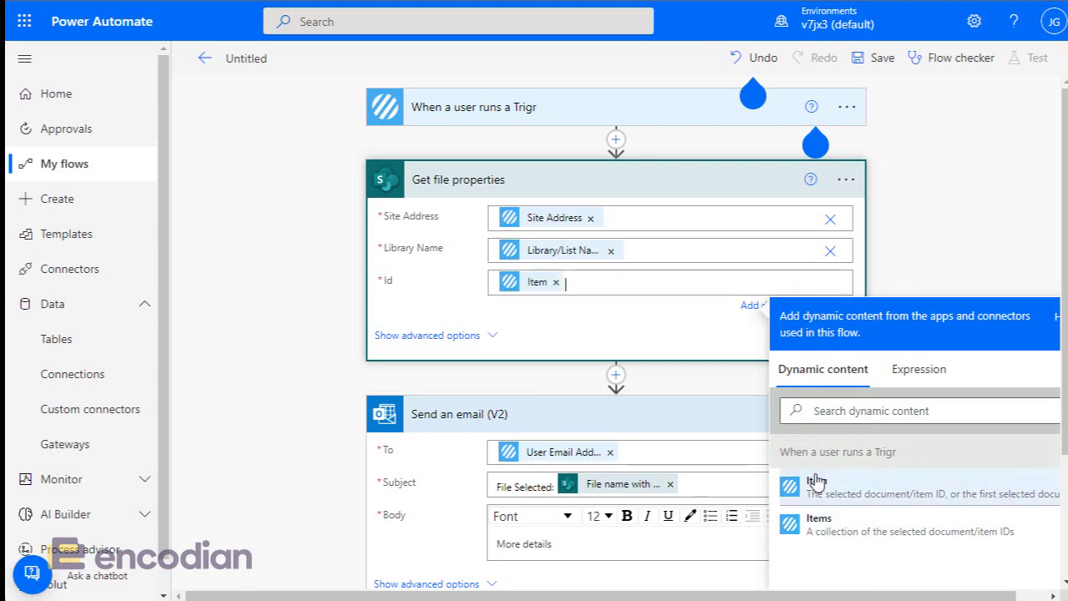
left_click(952, 229)
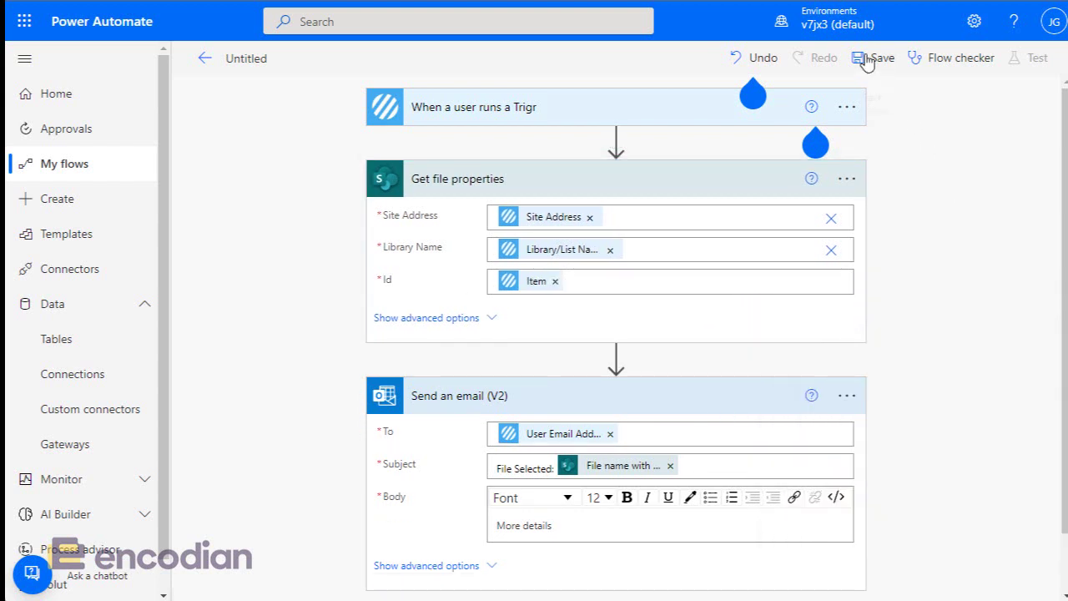
Save the flow and dismiss the Undo/redo tip
left_click(657, 107)
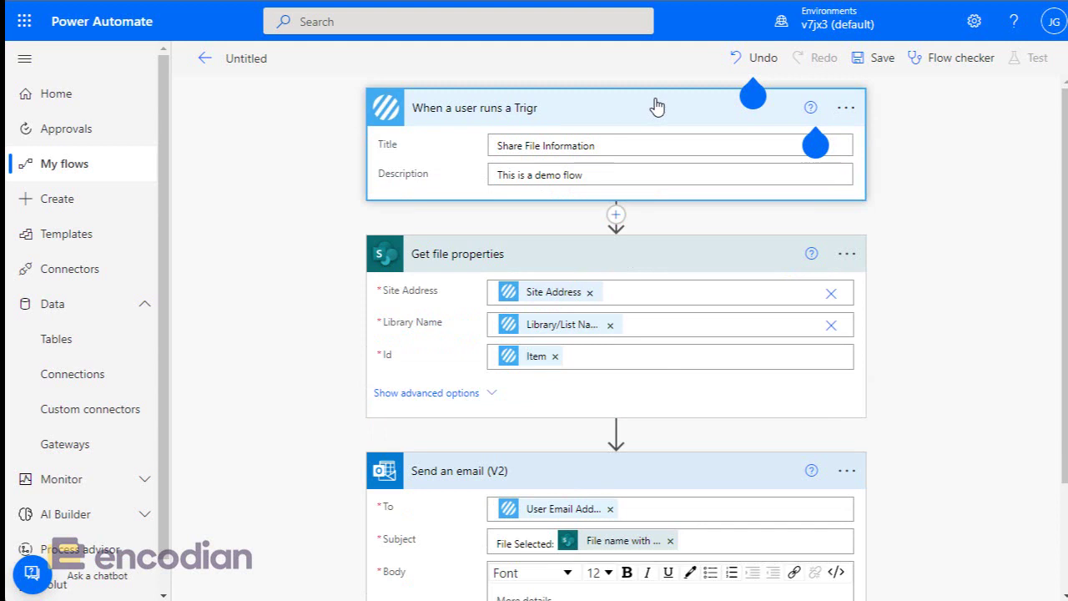
left_click(889, 66)
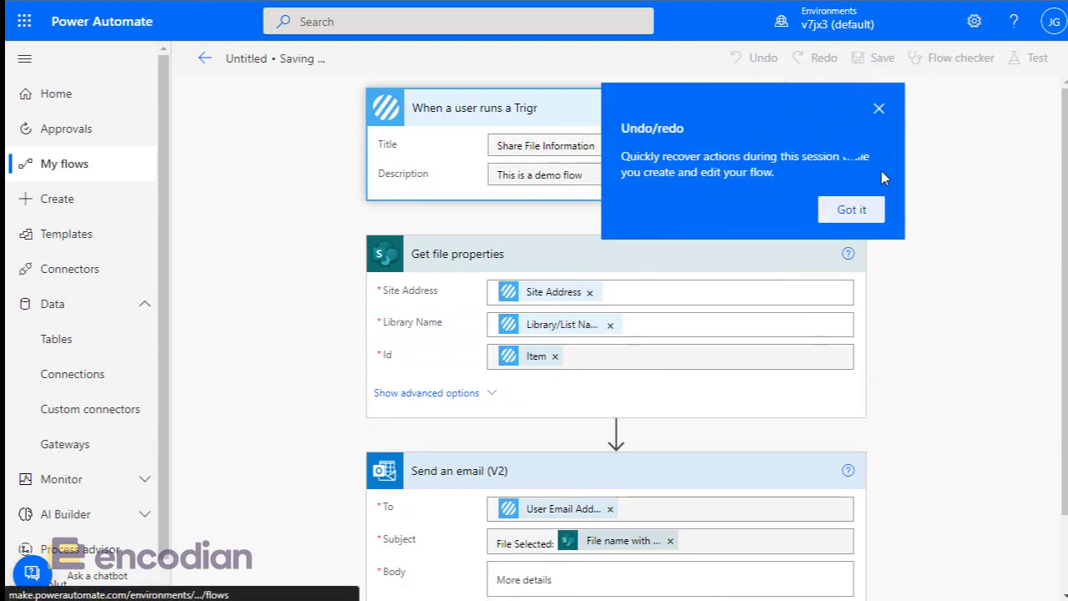
left_click(865, 217)
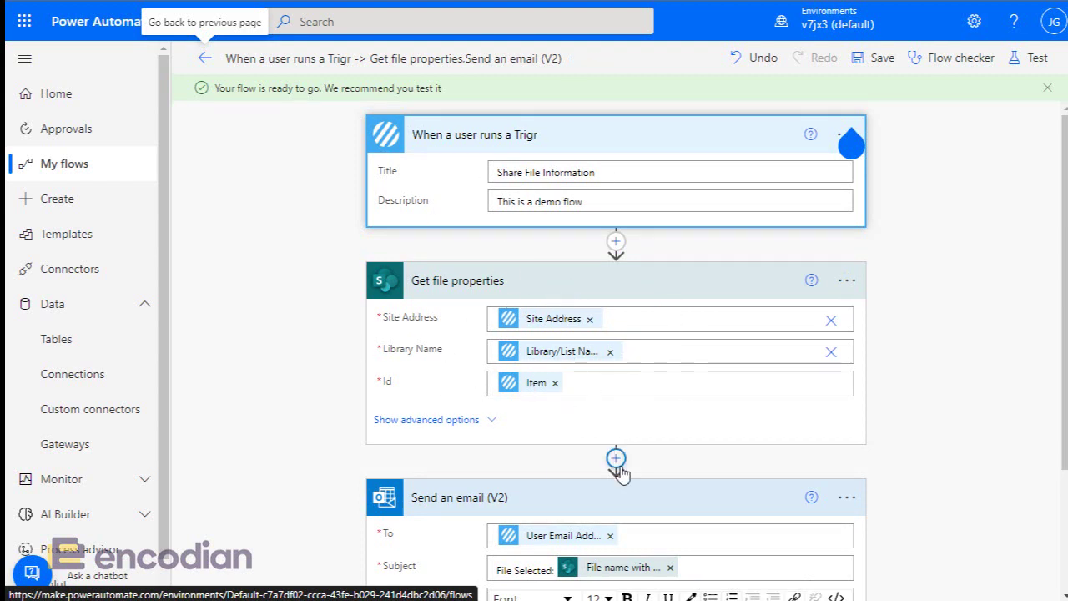
scroll(615, 458, "down", 2)
scroll(641, 422, "up", 2)
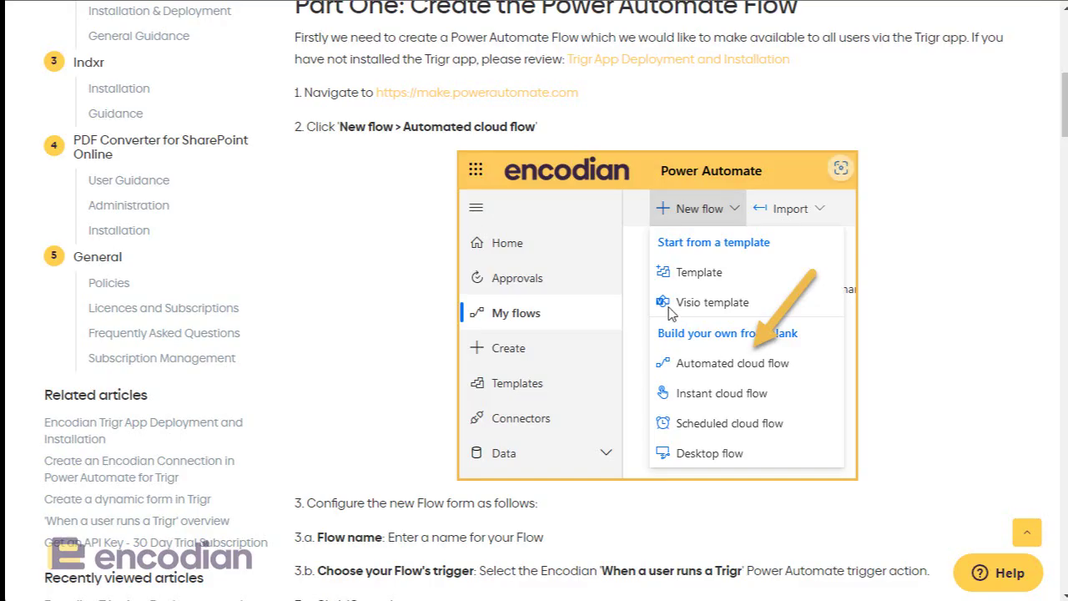
Scroll to 'Part Two: Create the Trigr Action' and copy the account.encodian.com link
scroll(668, 307, "down", 6)
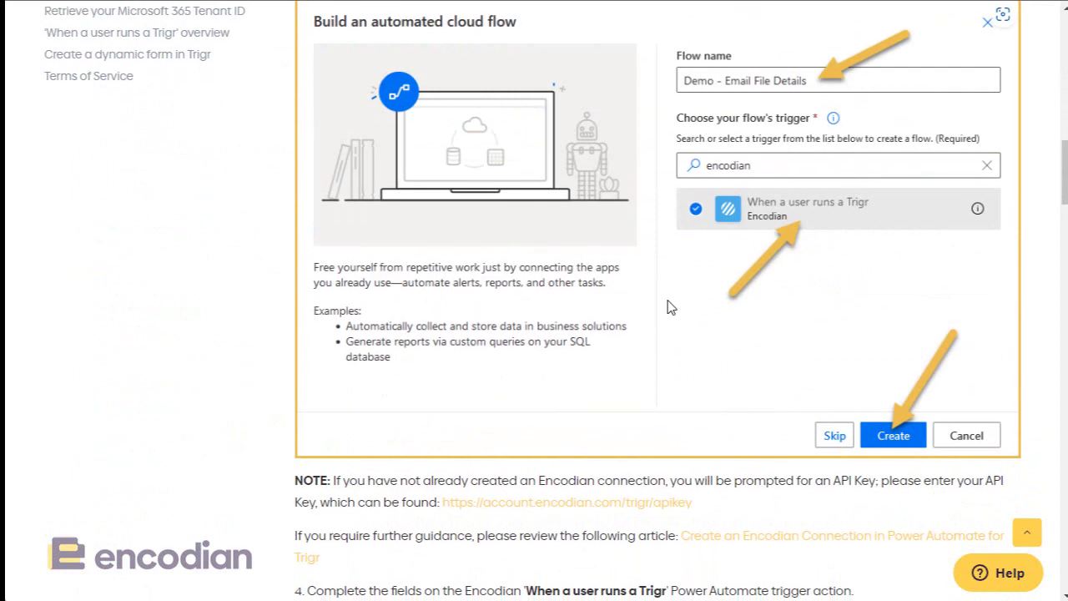
scroll(667, 307, "down", 15)
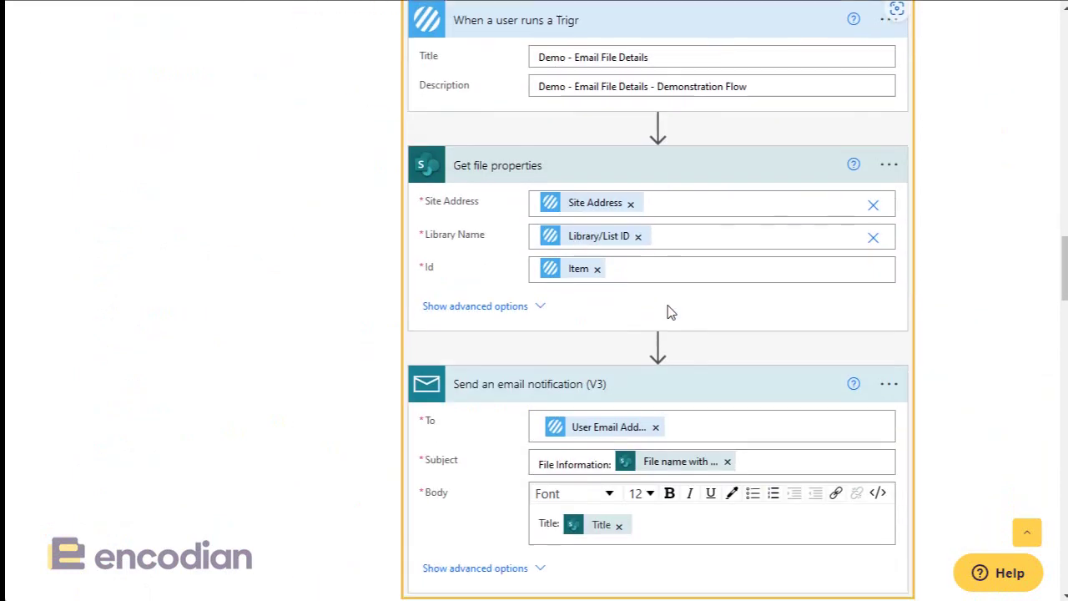
scroll(643, 292, "down", 7)
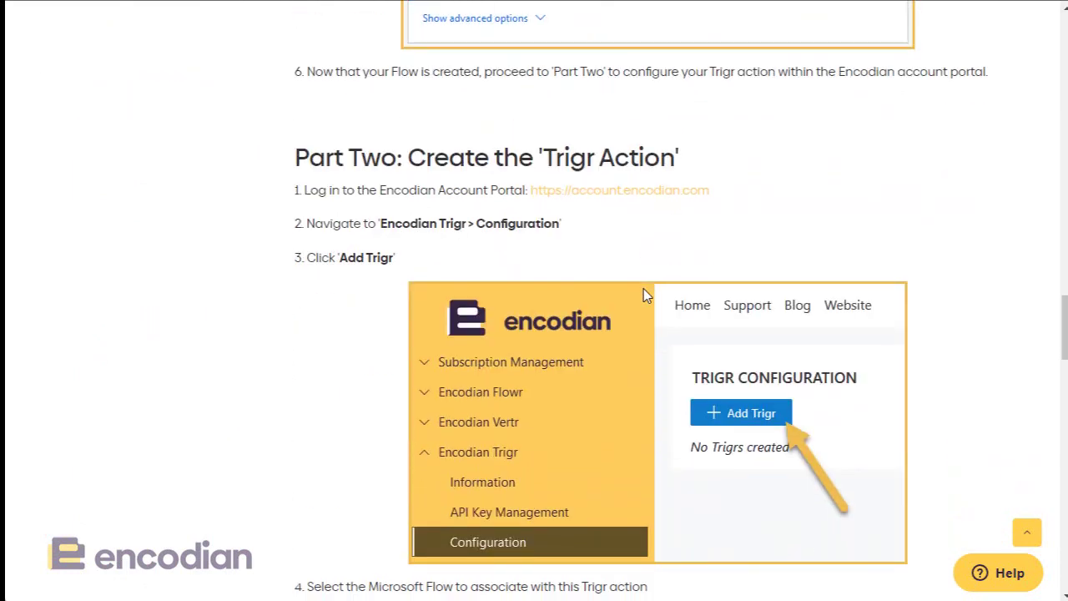
scroll(644, 270, "up", 6)
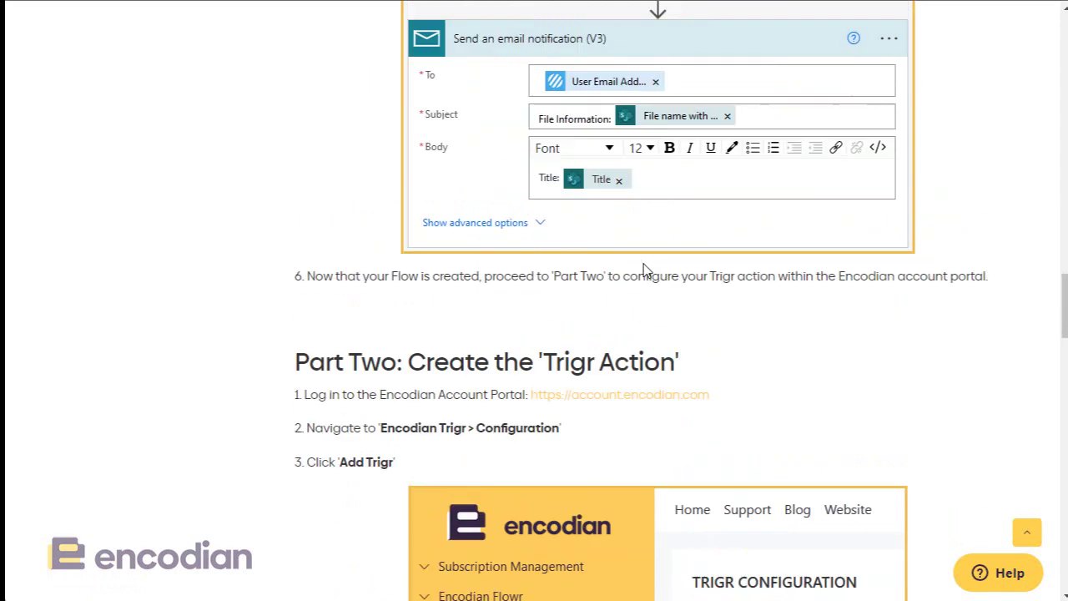
scroll(644, 270, "down", 6)
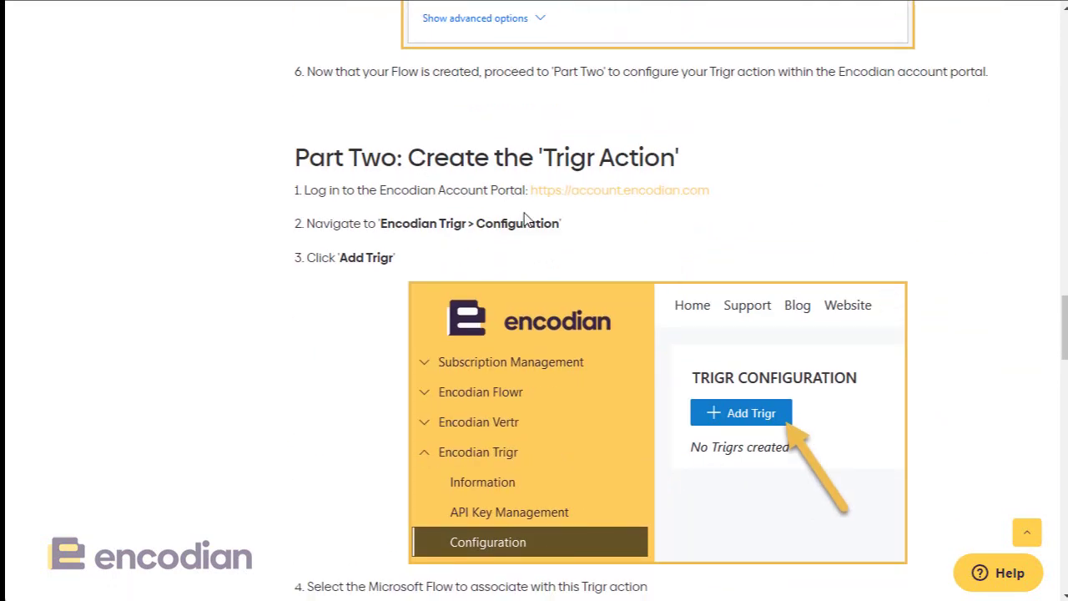
right_click(620, 200)
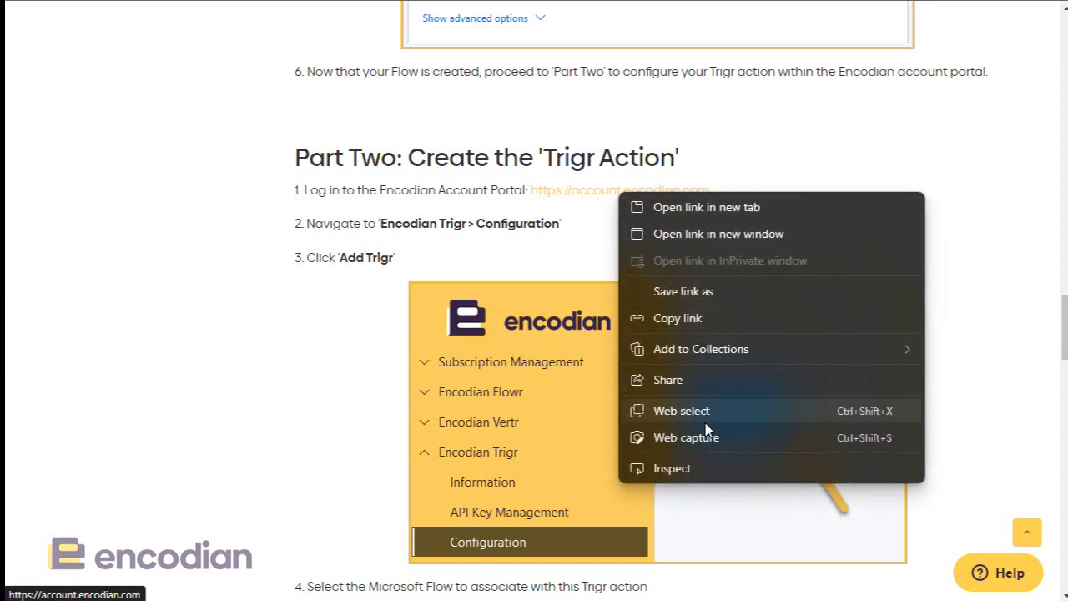
left_click(695, 315)
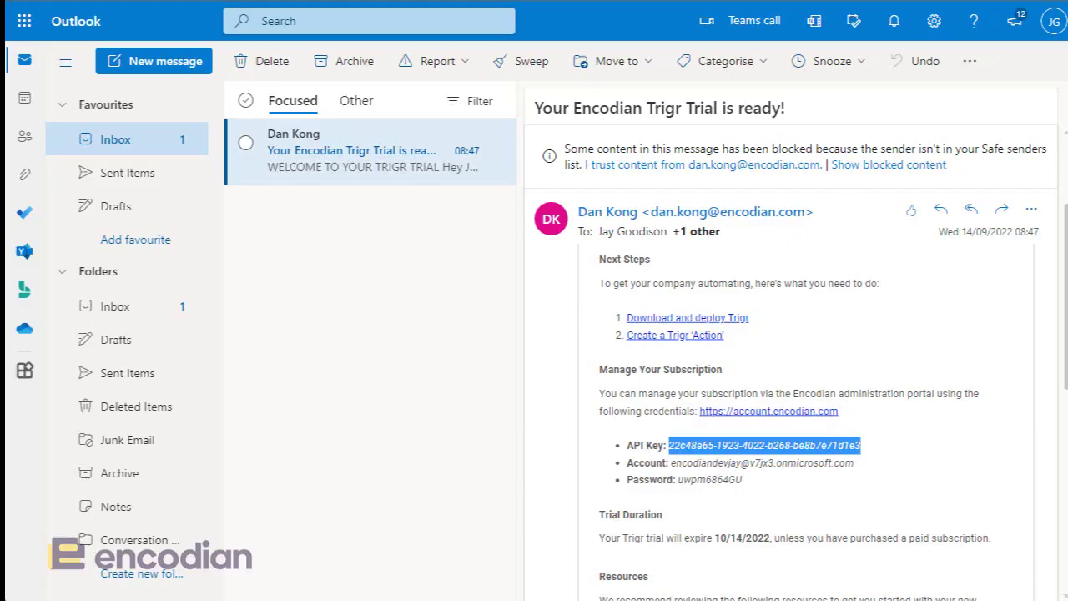
Copy the trial account address and password from the email into the portal sign-in form and sign in
left_click_drag(673, 464, 858, 466)
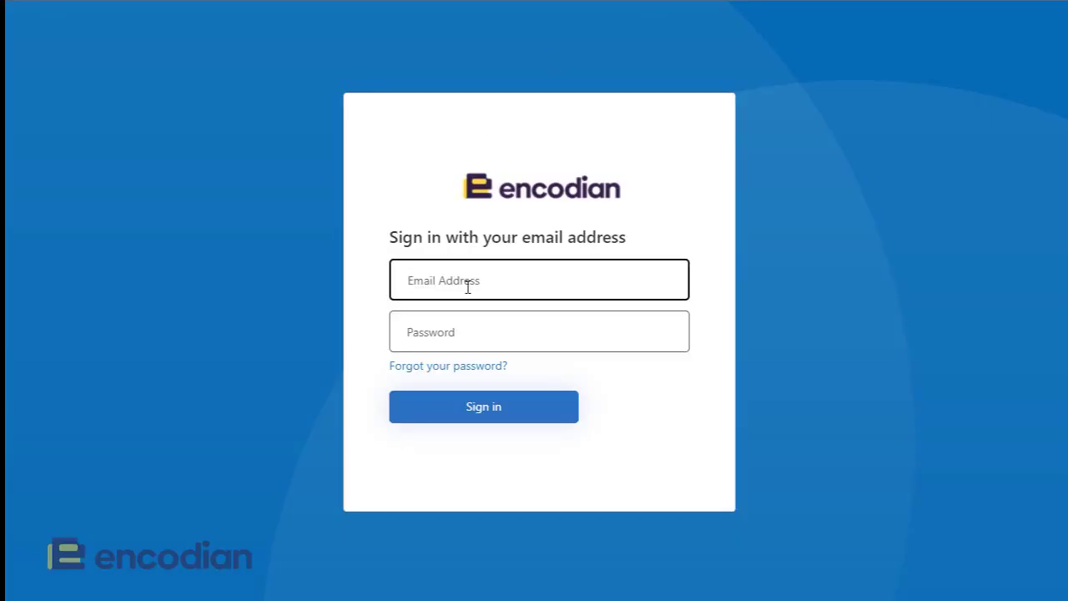
key("ctrl+v")
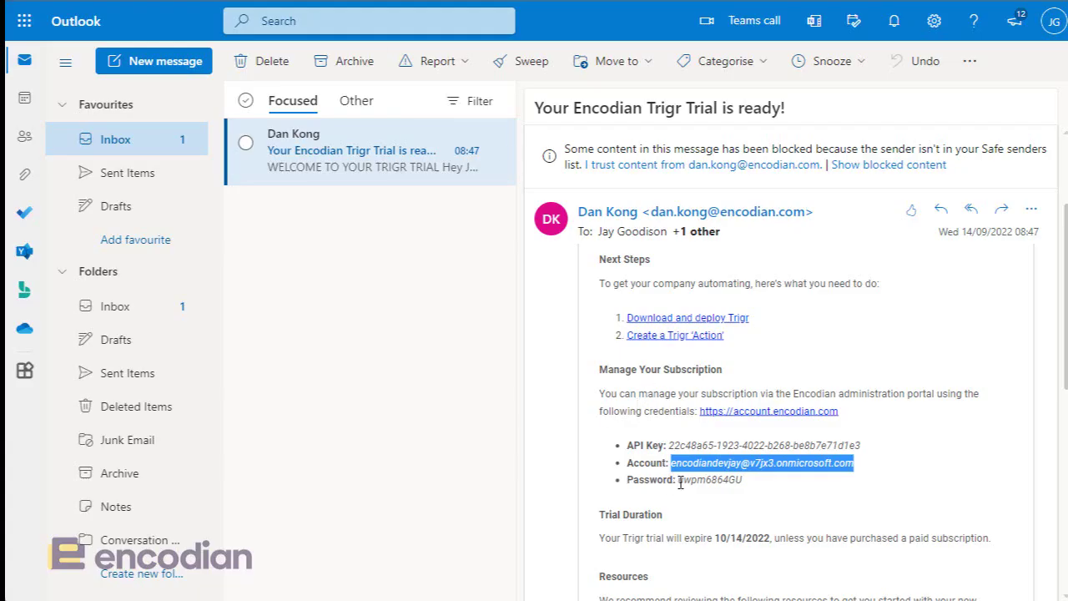
left_click_drag(679, 480, 745, 480)
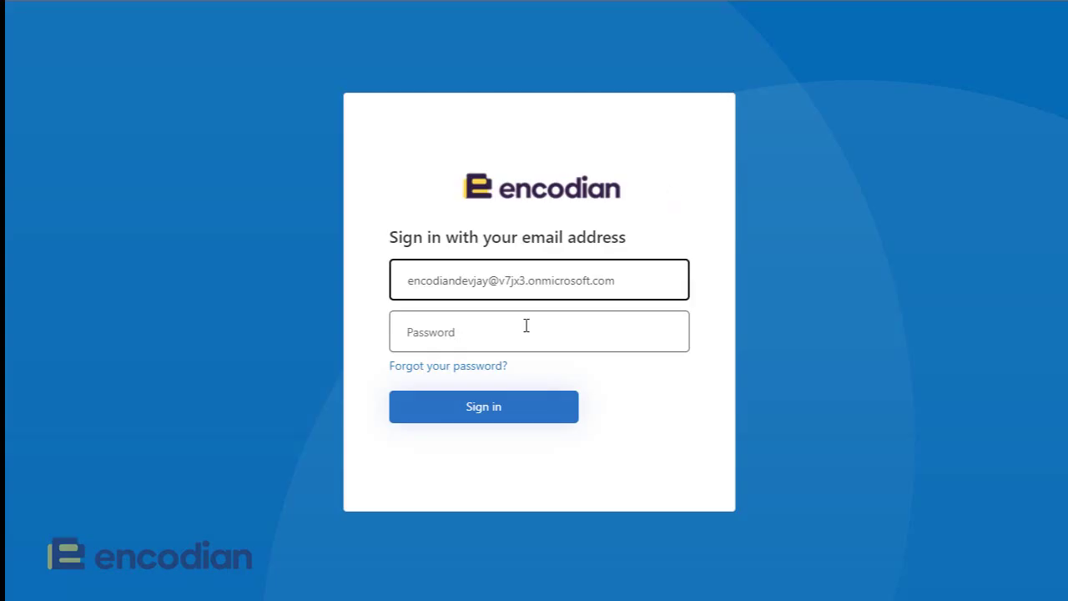
left_click(526, 326)
key("ctrl+v")
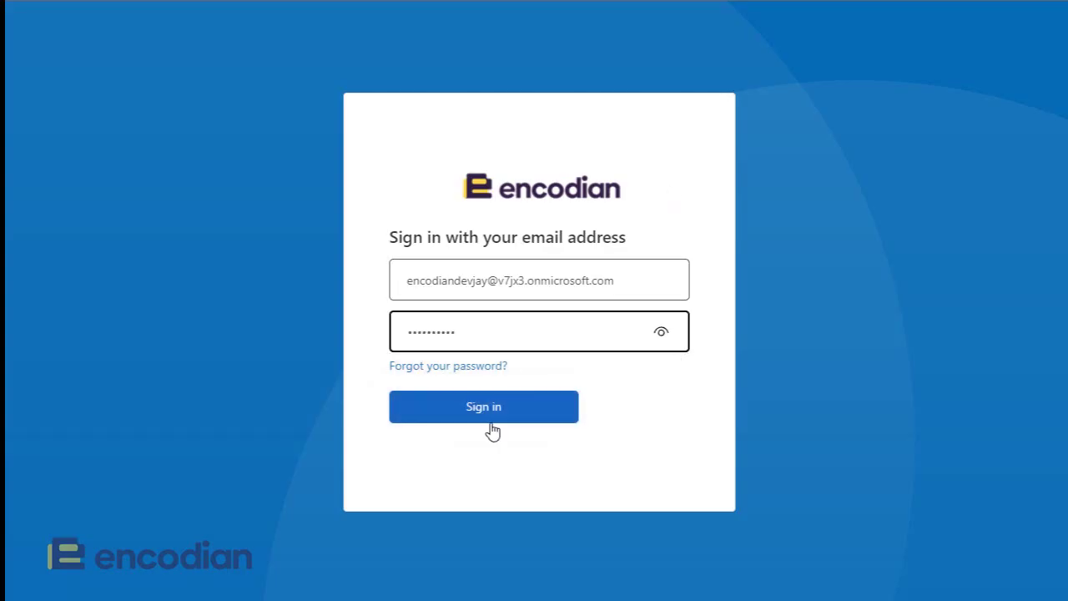
left_click(491, 413)
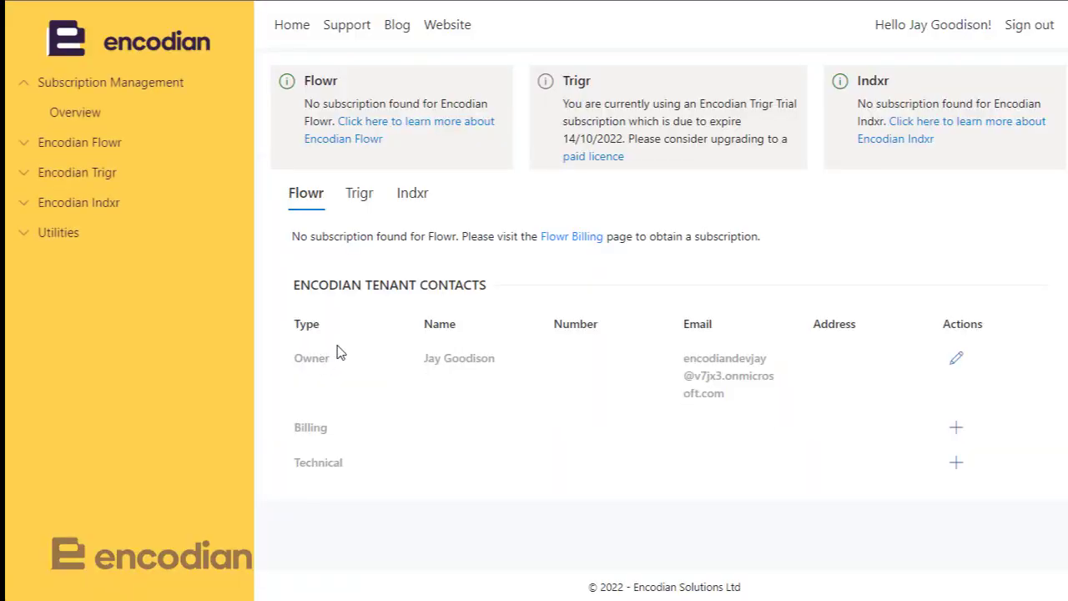
Expand Encodian Trigr, open Configuration, and start Add Action
left_click(26, 178)
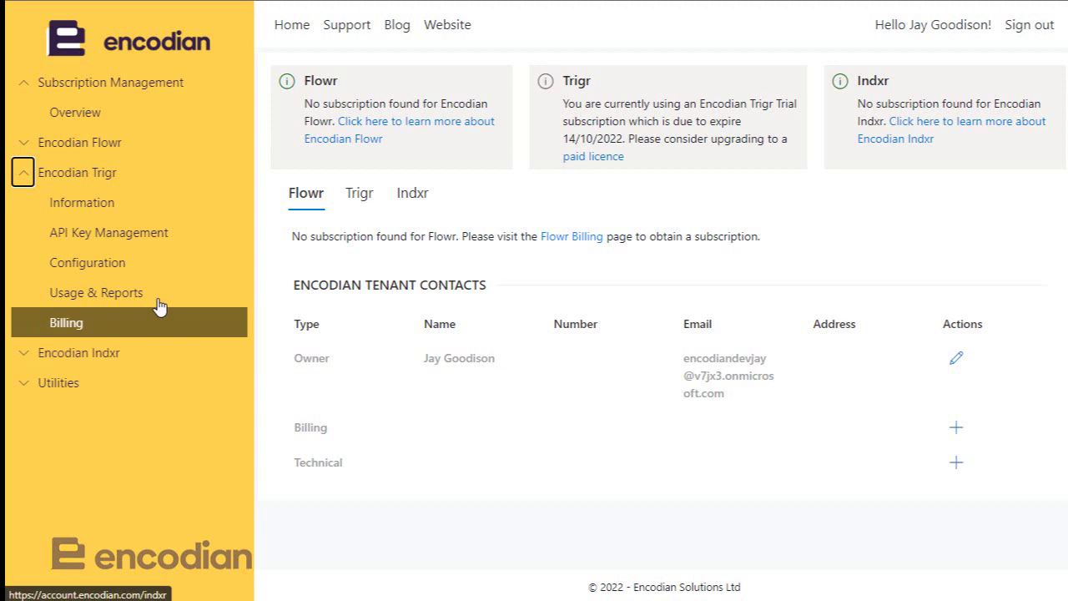
left_click(186, 265)
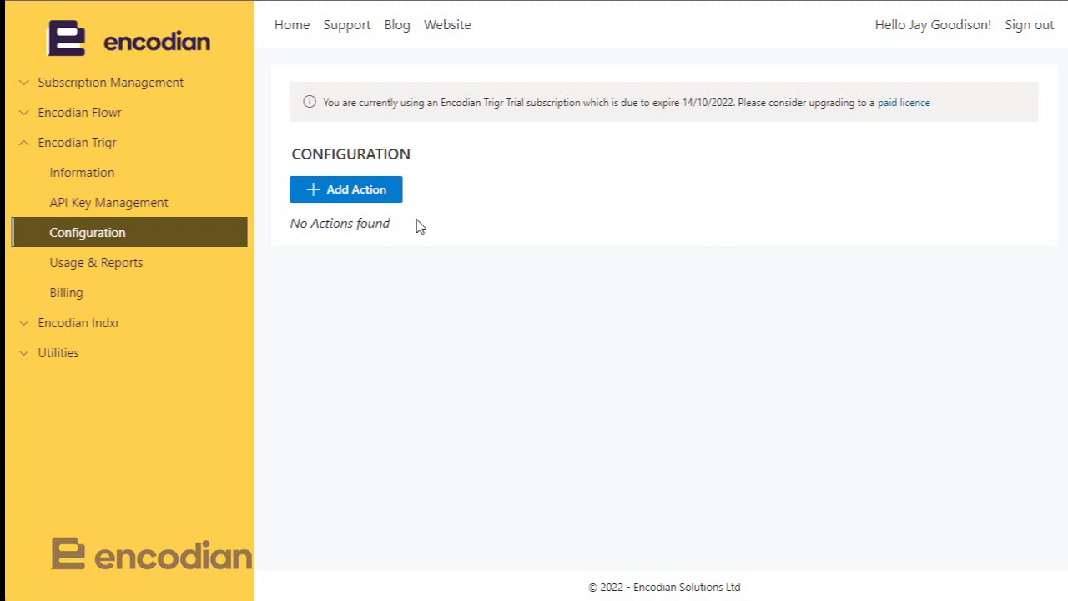
left_click(367, 196)
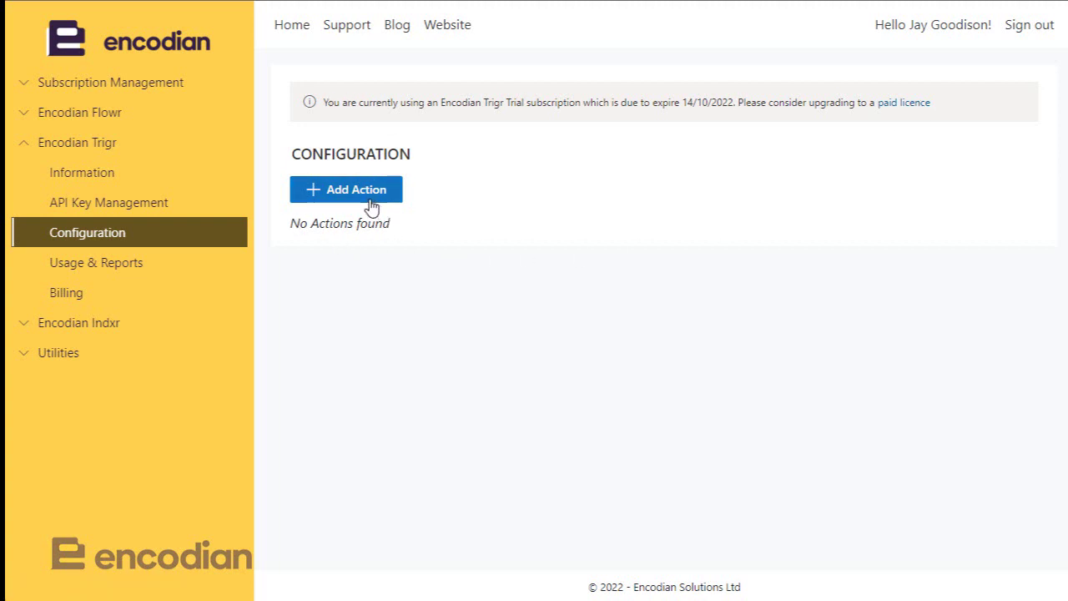
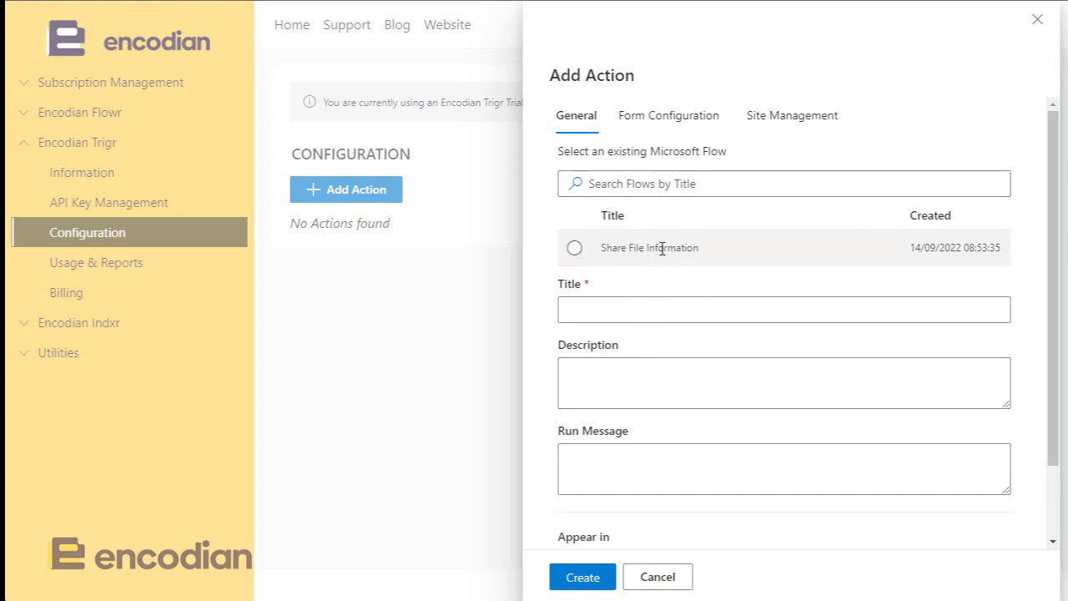
Choose the Share File Information flow for the new Trigr action
left_click(662, 248)
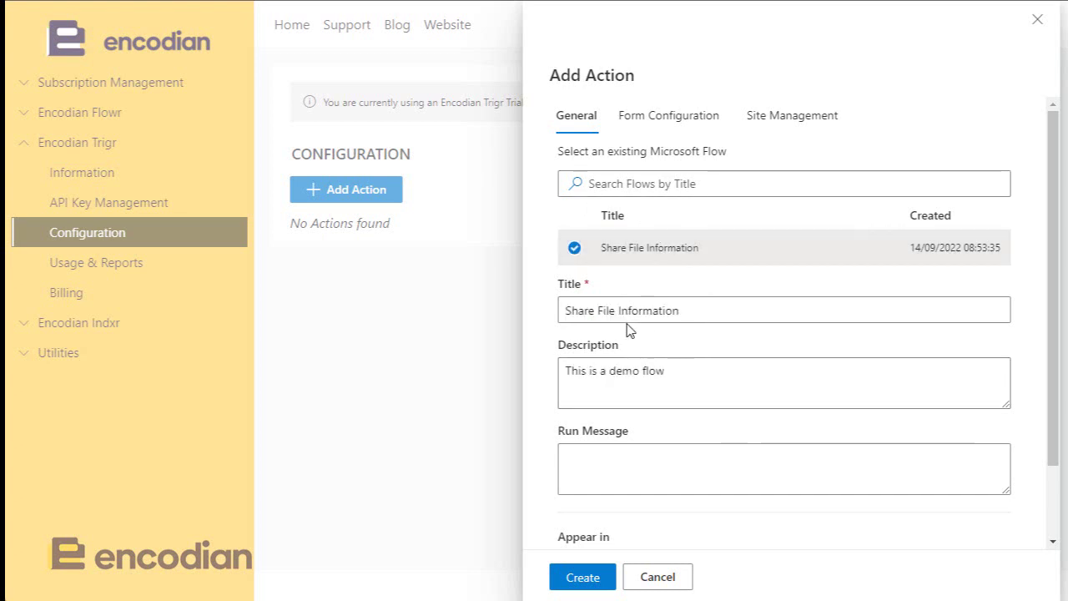
Enter the run message 'Your details have been sent' and limit the action to Libraries only
scroll(663, 475, "down", 2)
left_click(642, 420)
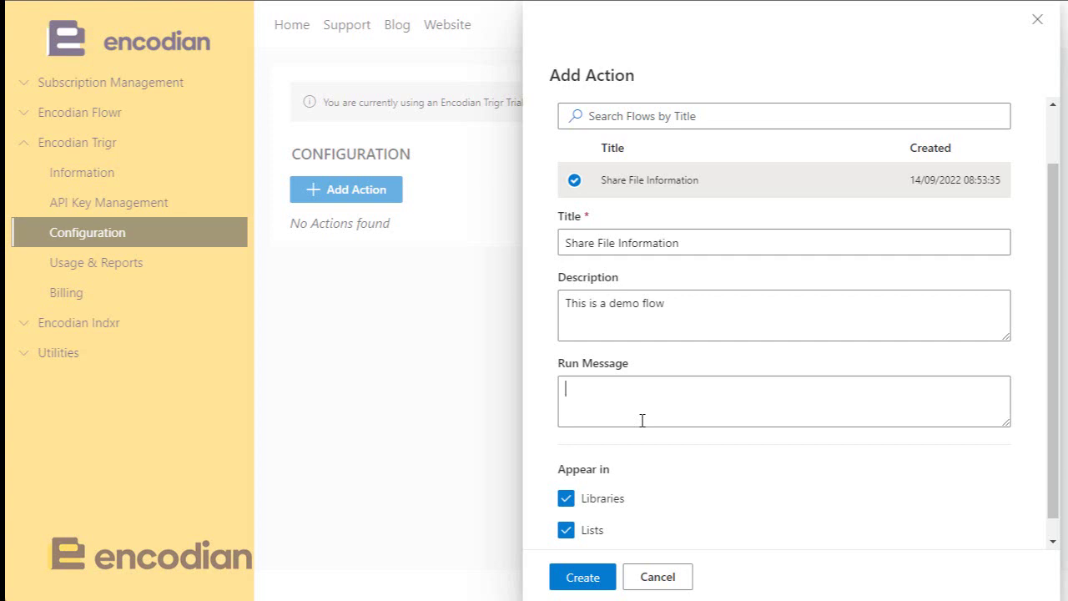
type("Your details")
key("BackSpace")
key("BackSpace")
key("BackSpace")
key("BackSpace")
type("rre a")
key("BackSpace")
key("BackSpace")
key("BackSpace")
key("BackSpace")
type("sent")
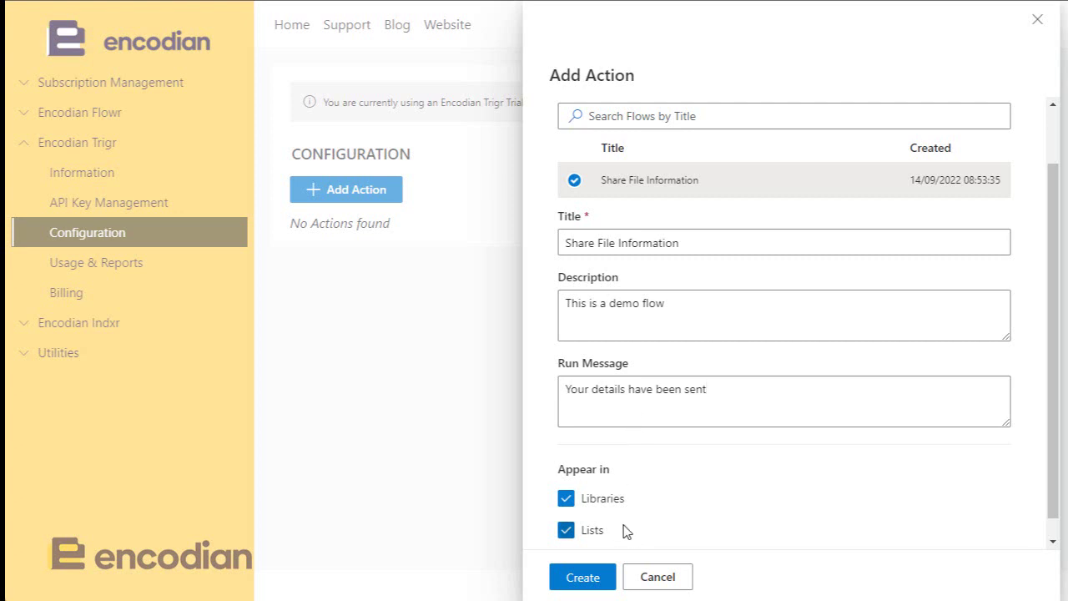
scroll(606, 481, "down", 1)
left_click(592, 512)
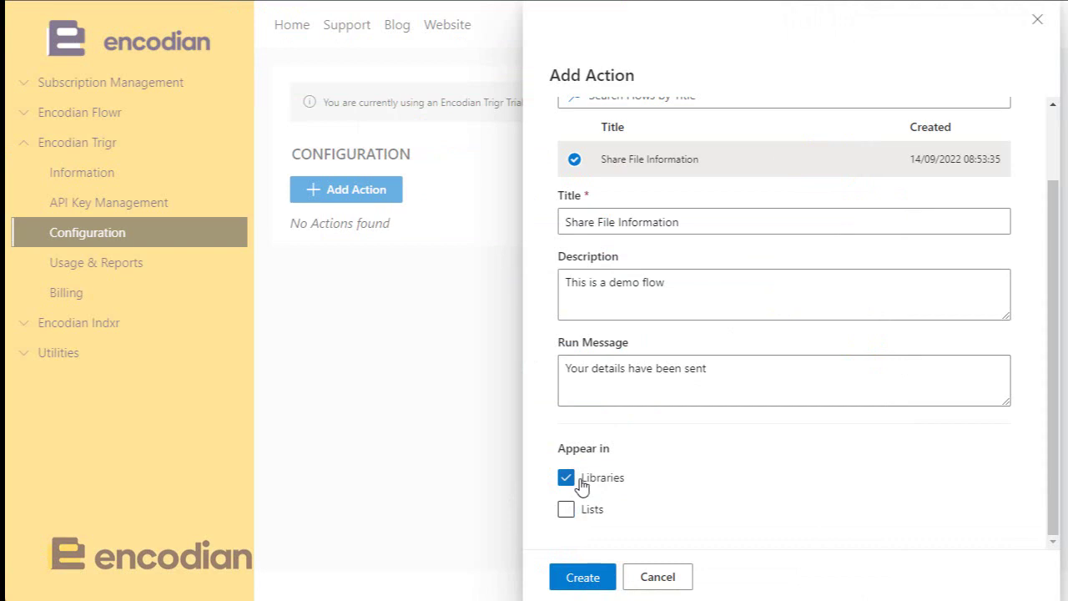
scroll(699, 498, "up", 2)
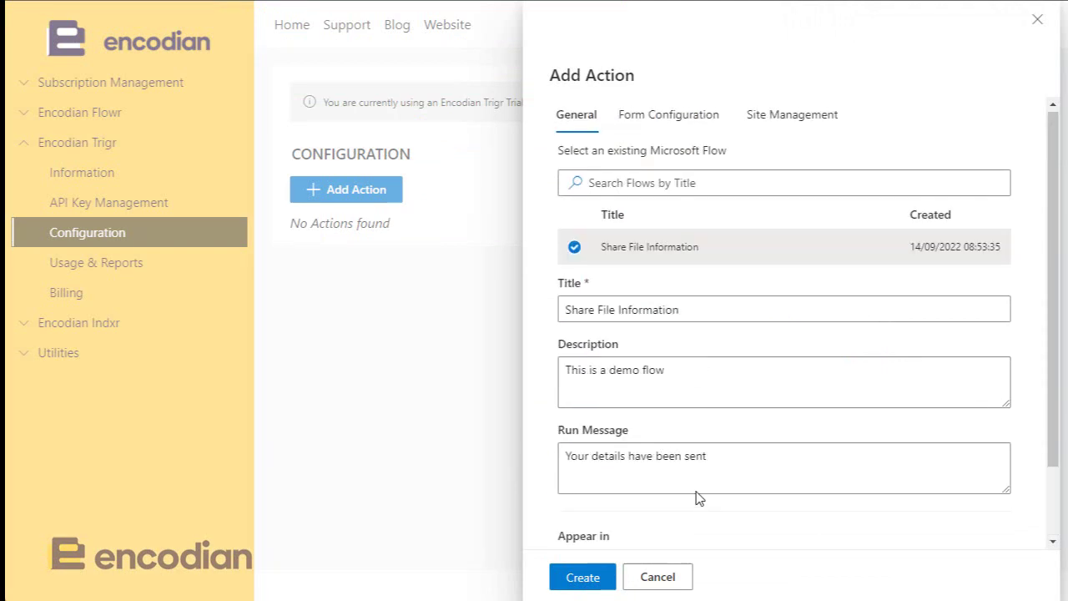
Review the Form Configuration and Site Management settings, then create the enabled all-sites action
left_click(679, 122)
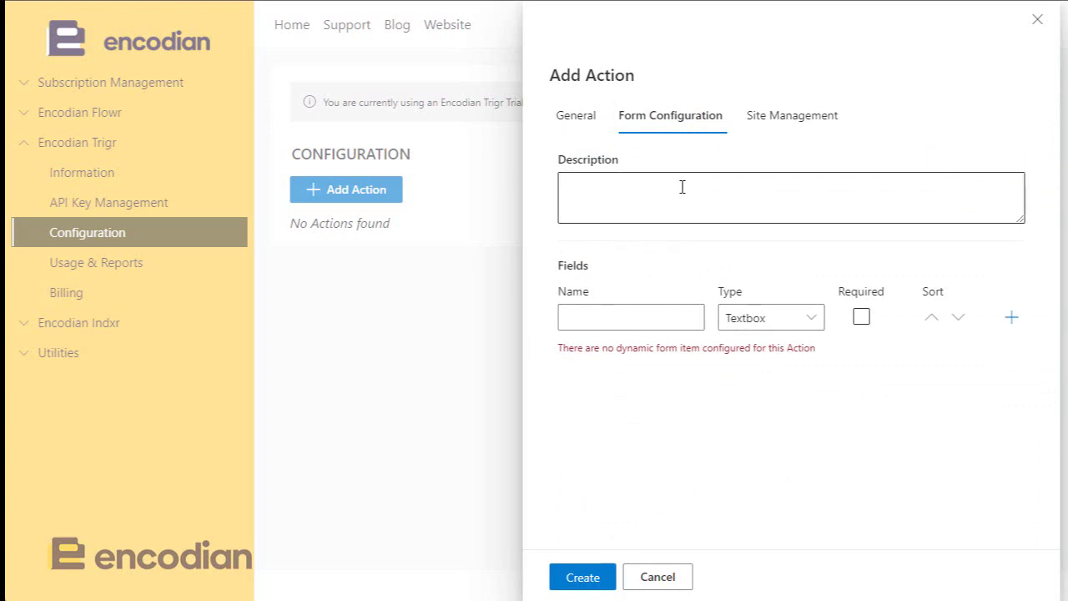
left_click(808, 131)
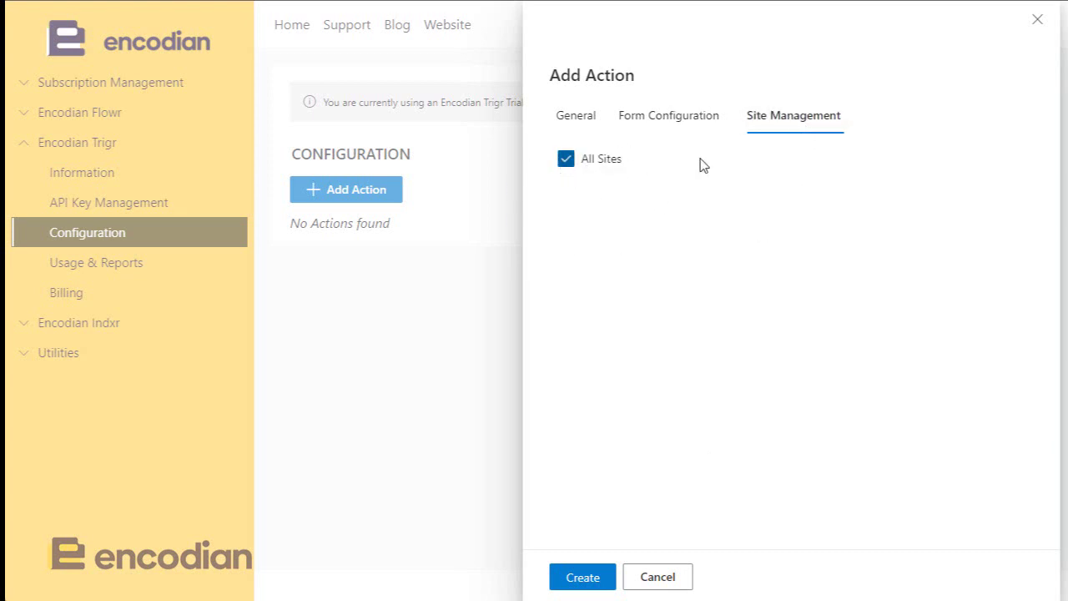
left_click(580, 121)
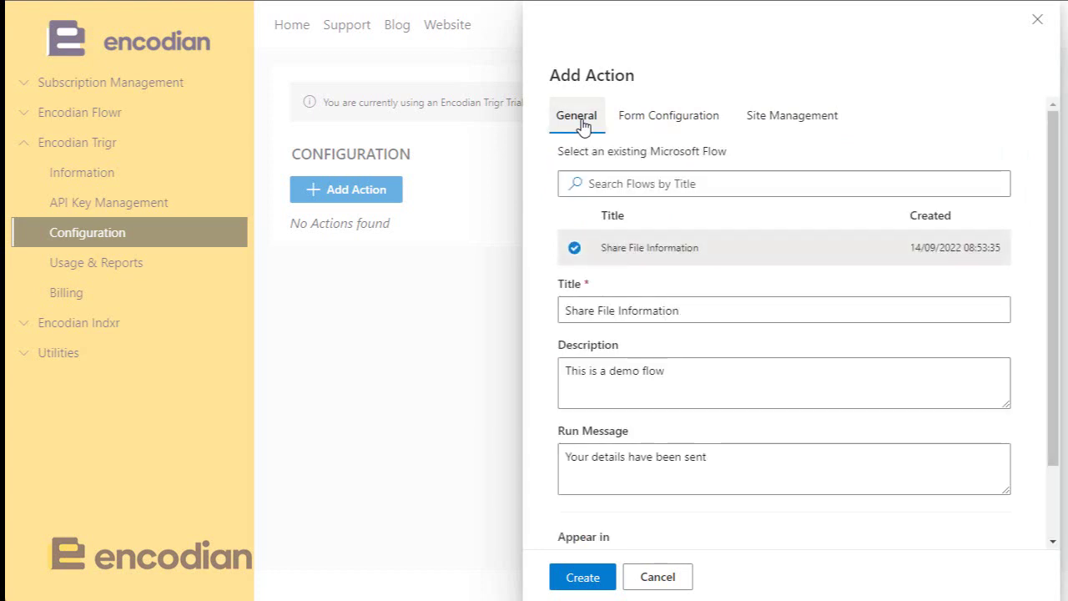
left_click(586, 583)
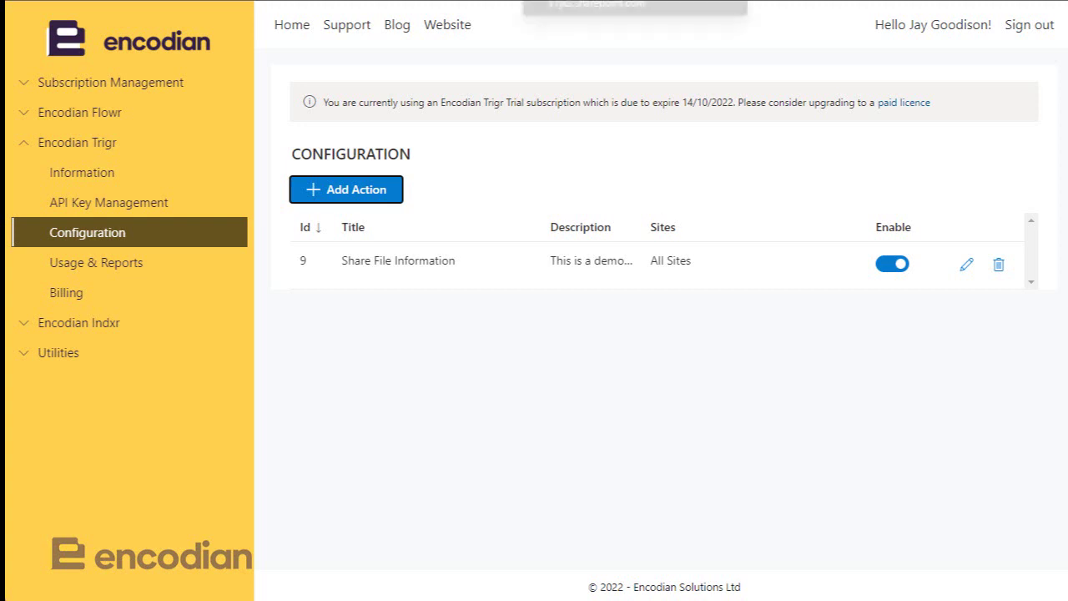
Refresh the SharePoint library and run Share File Information on 1 - Encodian Demo Document.docx
left_click(534, 1)
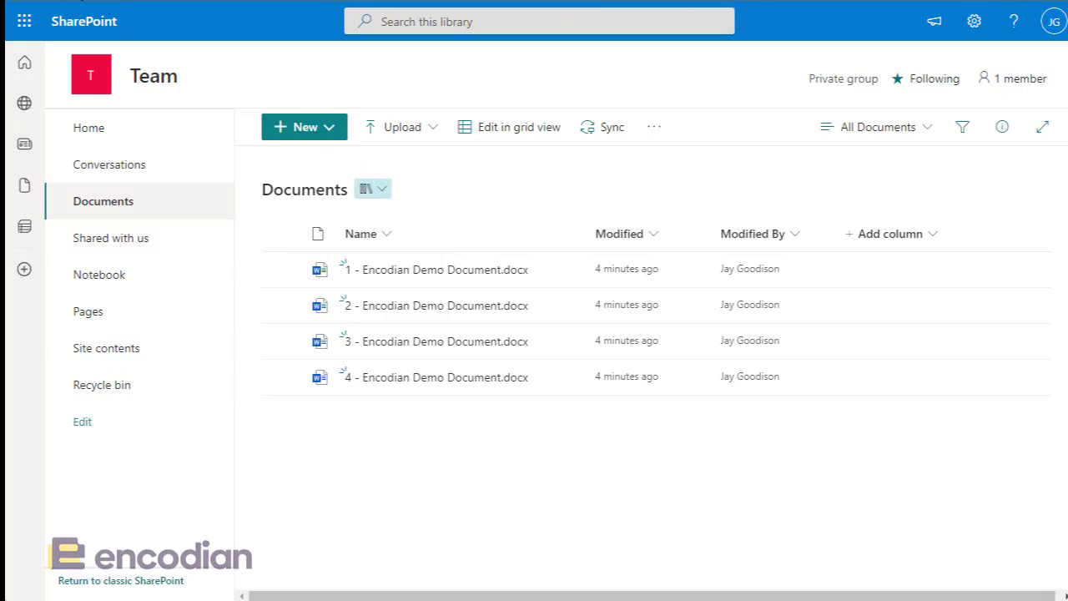
key("F5")
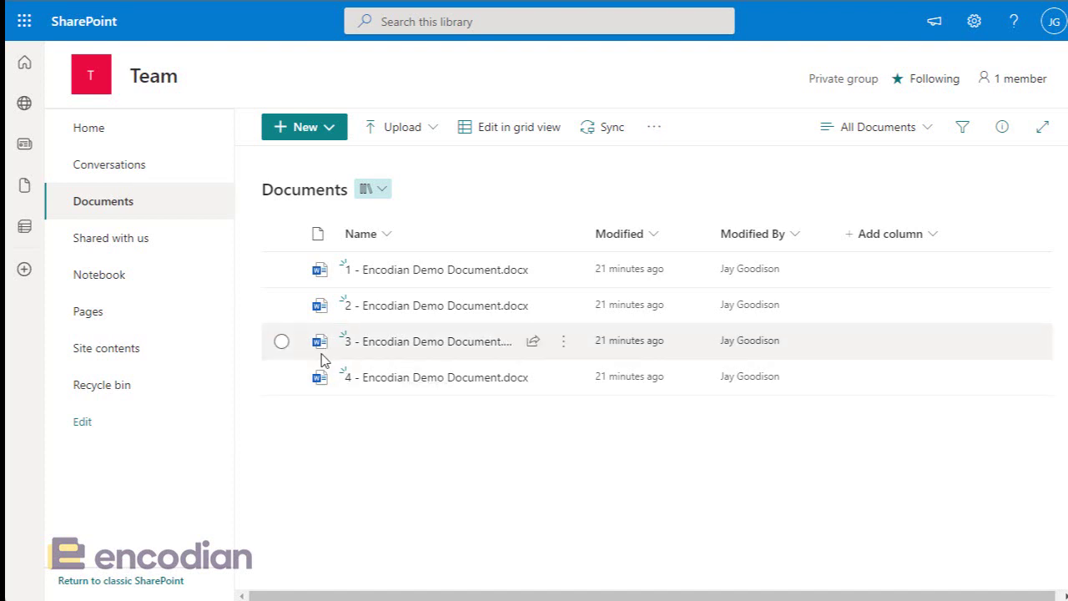
left_click(288, 276)
left_click(644, 131)
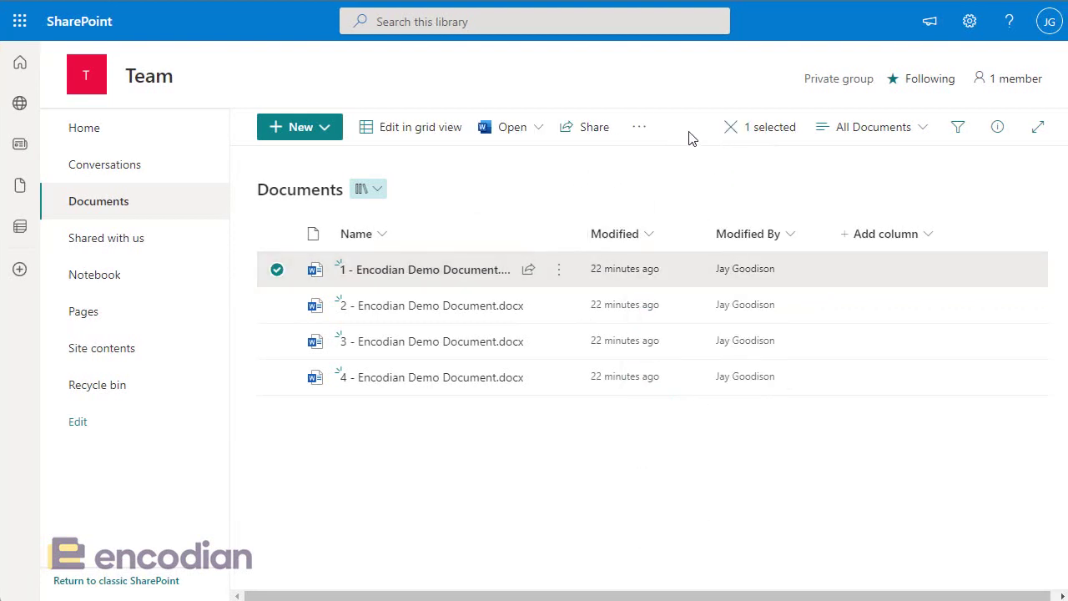
left_click(643, 127)
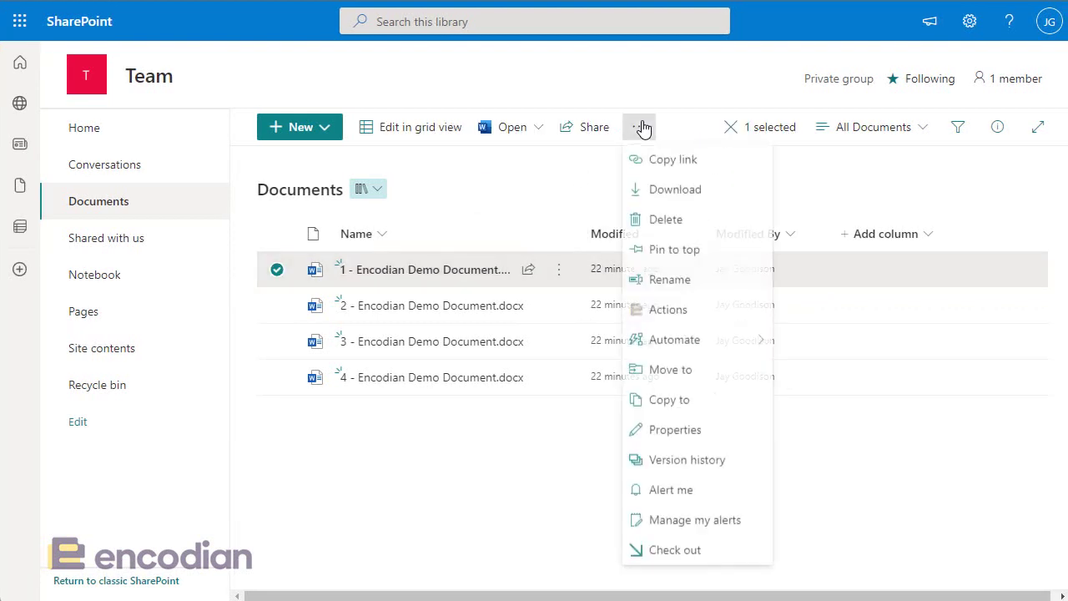
left_click(691, 318)
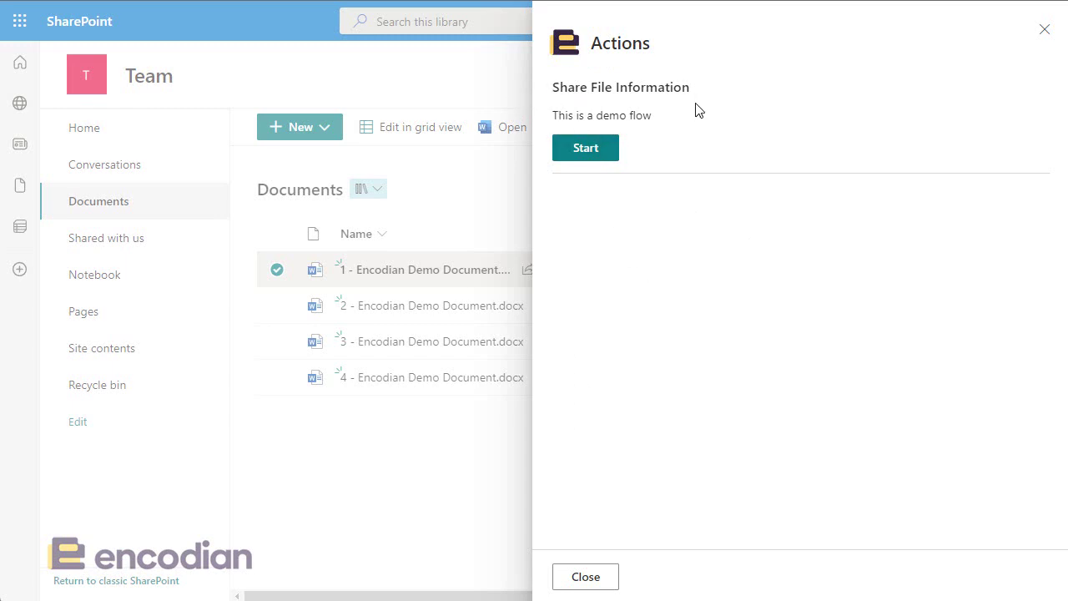
left_click(586, 148)
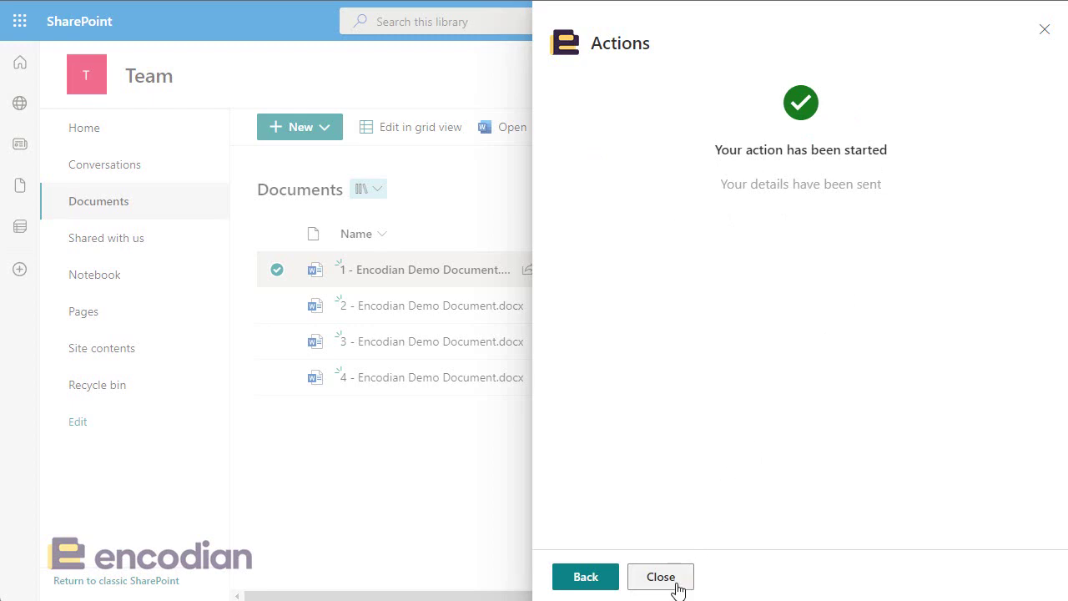
left_click(661, 576)
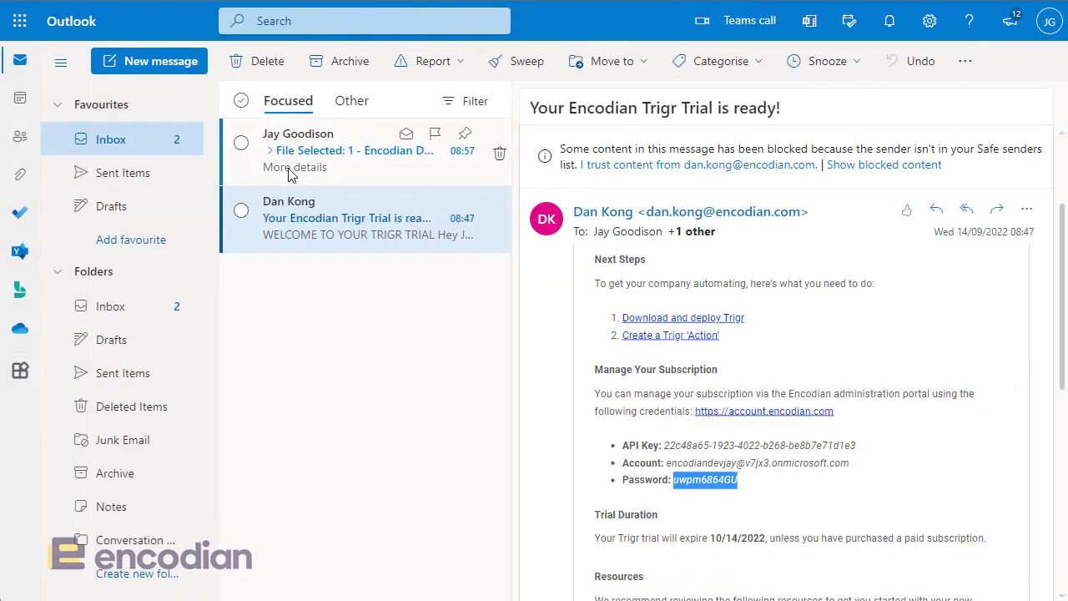
Open the 'File Selected: 1 - Encodian Demo Document.docx' email and select its subject
left_click(320, 161)
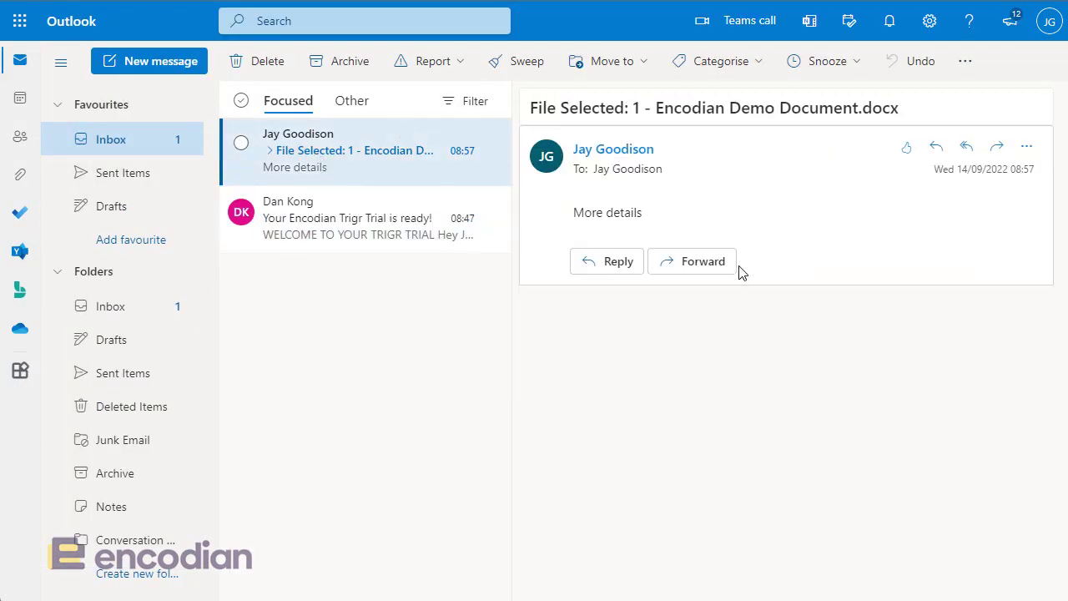
left_click_drag(532, 109, 932, 109)
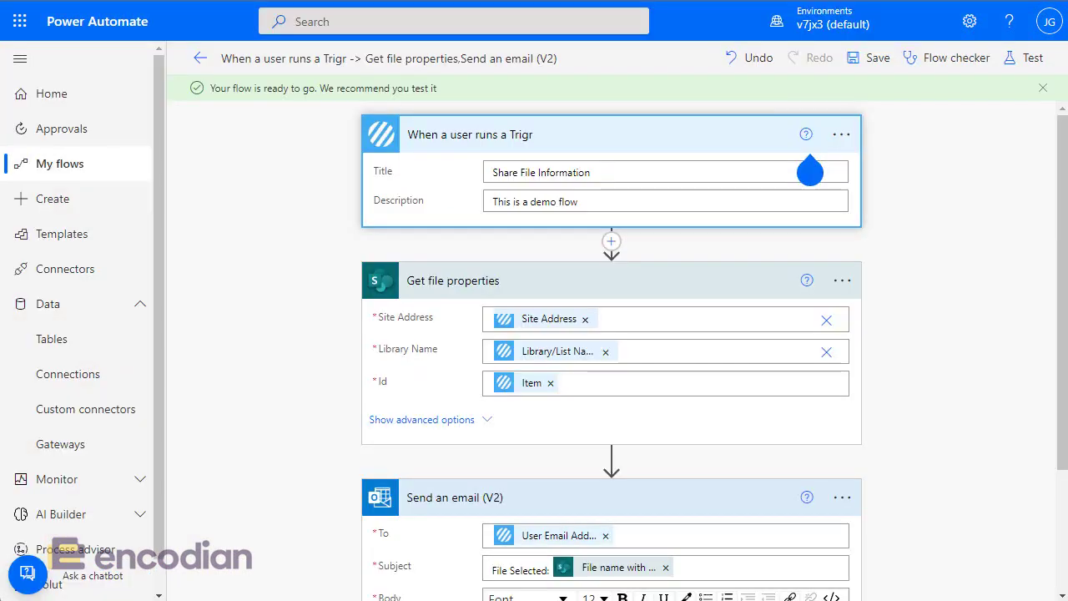
Dismiss the flow-ready notice and open the succeeded run from the 28-day history
left_click(199, 61)
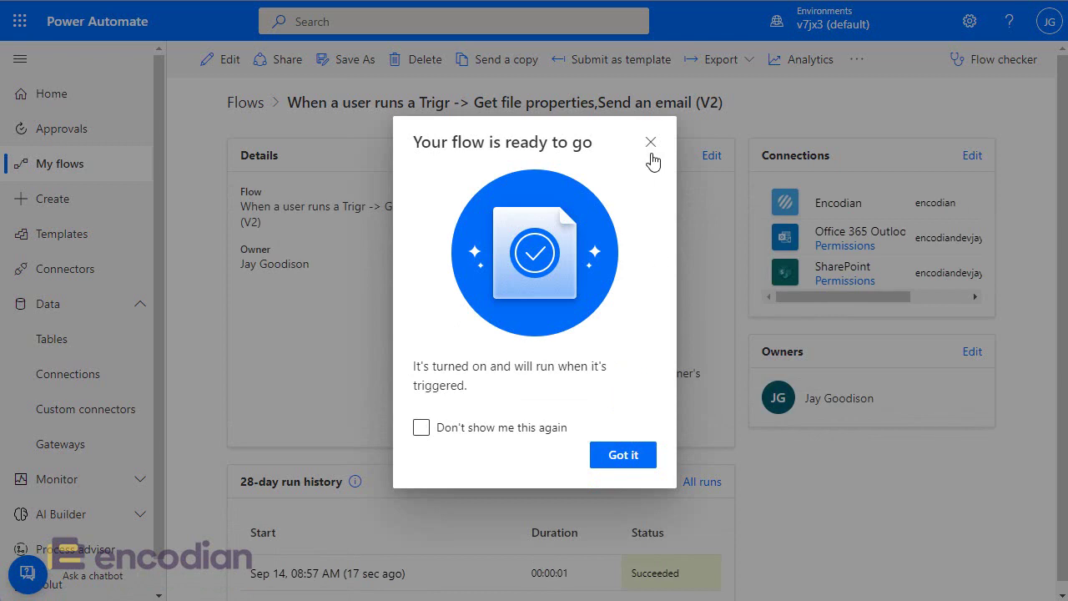
left_click(651, 143)
left_click(342, 575)
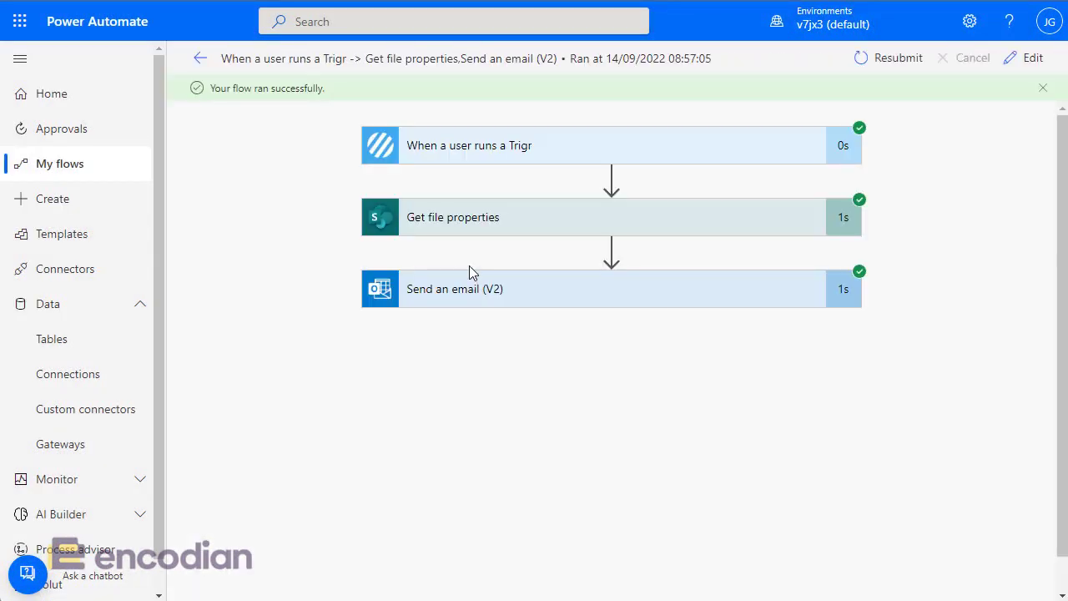
Inspect the Trigr trigger, Get file properties and Send an email (V2) steps; deselect document 1
left_click(471, 229)
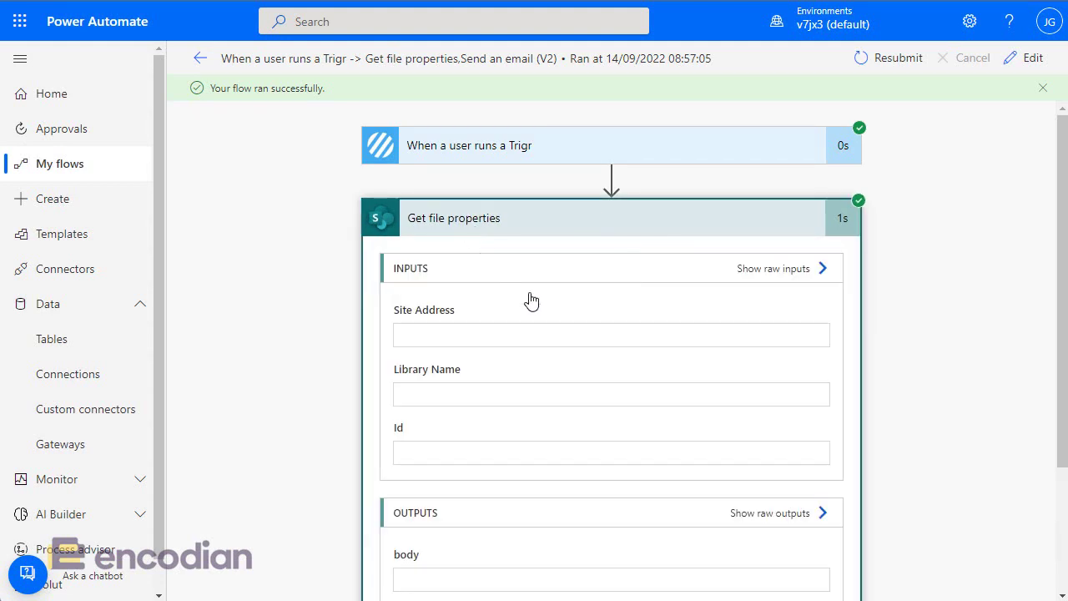
scroll(625, 434, "down", 3)
scroll(625, 434, "up", 3)
left_click(543, 163)
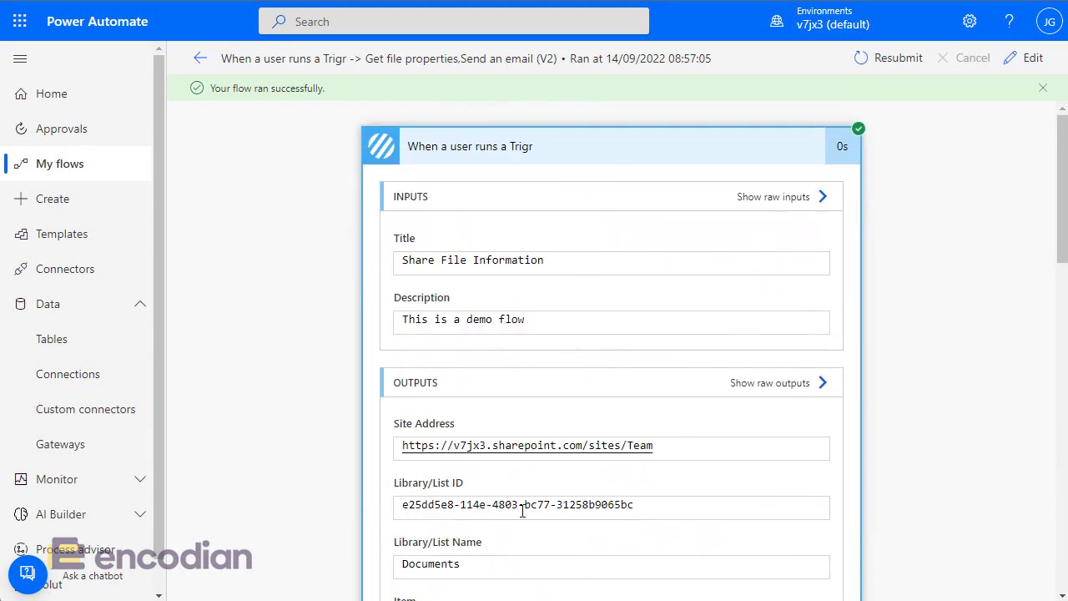
left_click(487, 162)
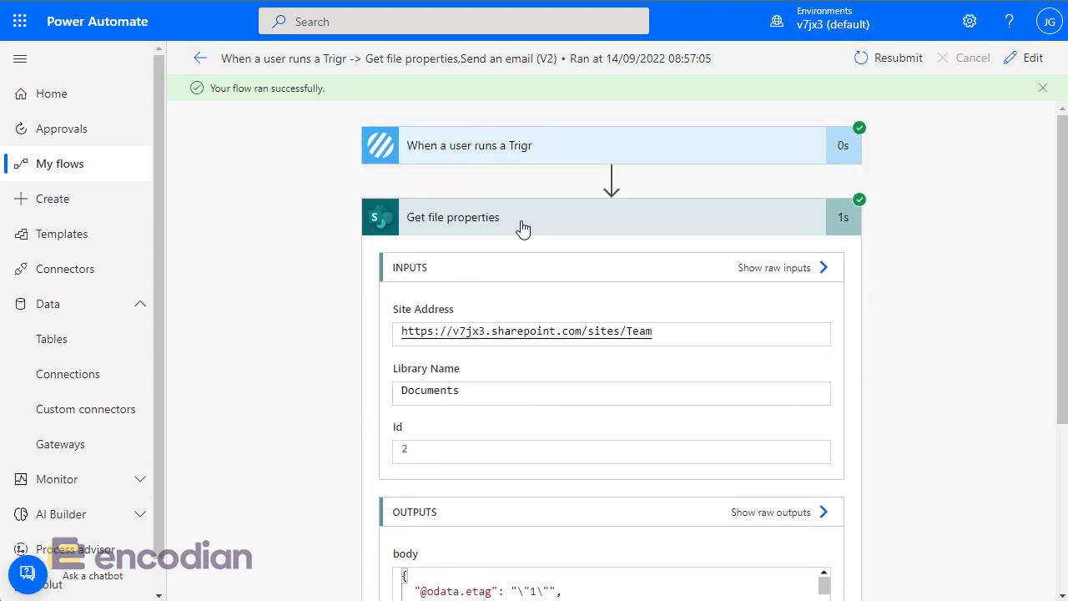
left_click(520, 228)
left_click(542, 305)
scroll(575, 393, "down", 2)
scroll(685, 217, "up", 2)
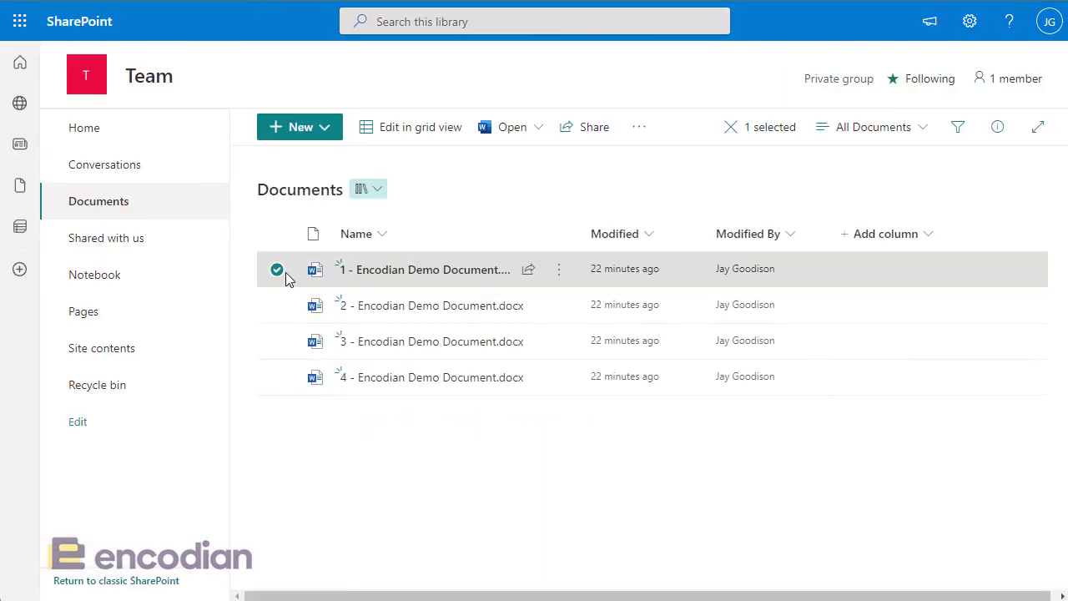
left_click(279, 272)
Run Share File Information on 2 - Encodian Demo Document.docx, then check Outlook and Power Automate
left_click(280, 307)
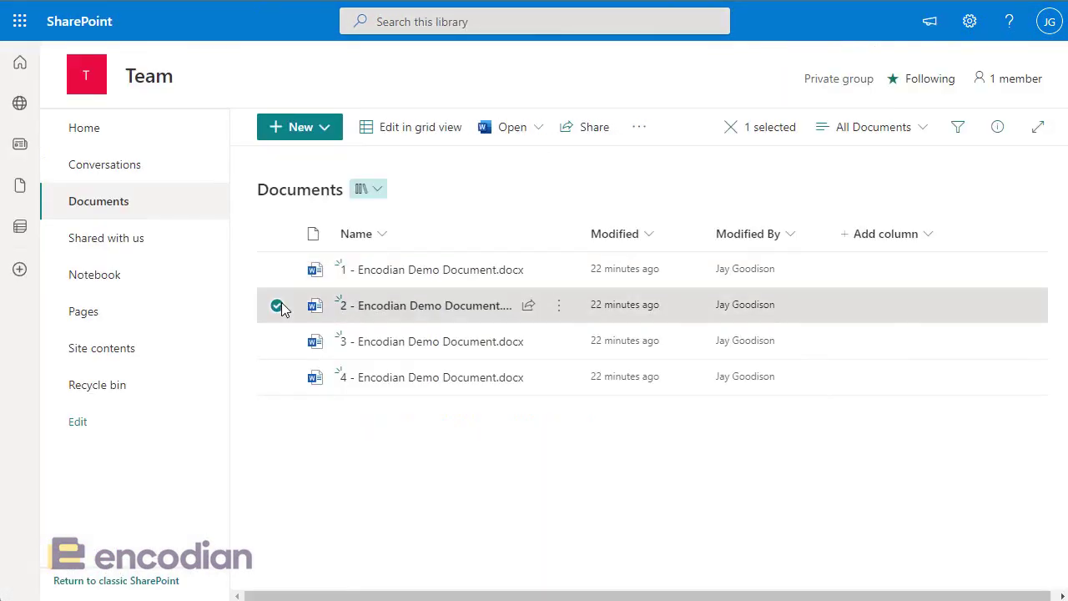
left_click(639, 129)
left_click(673, 316)
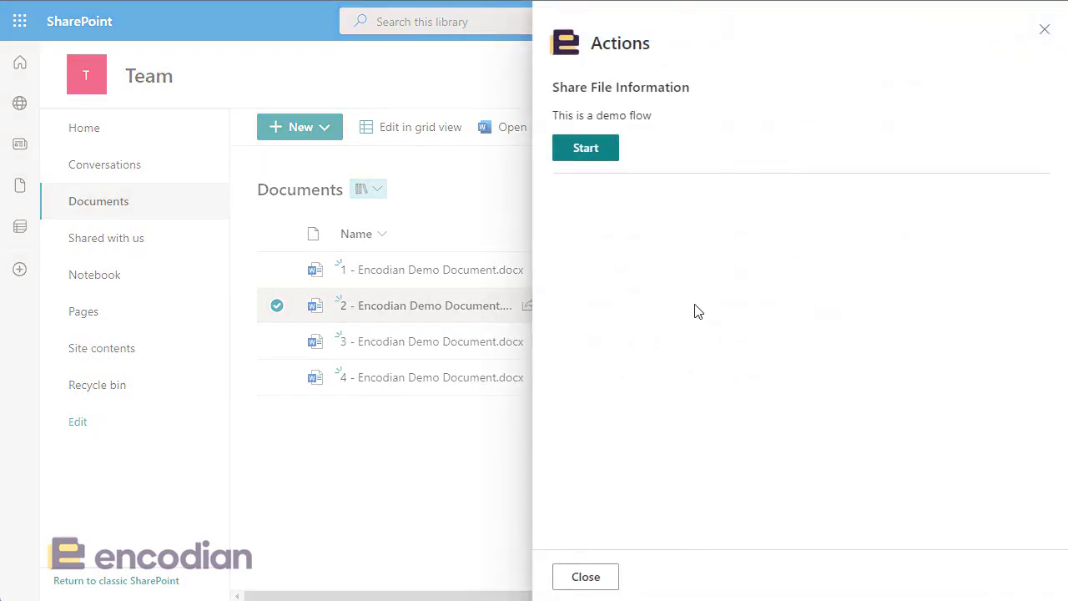
left_click(587, 149)
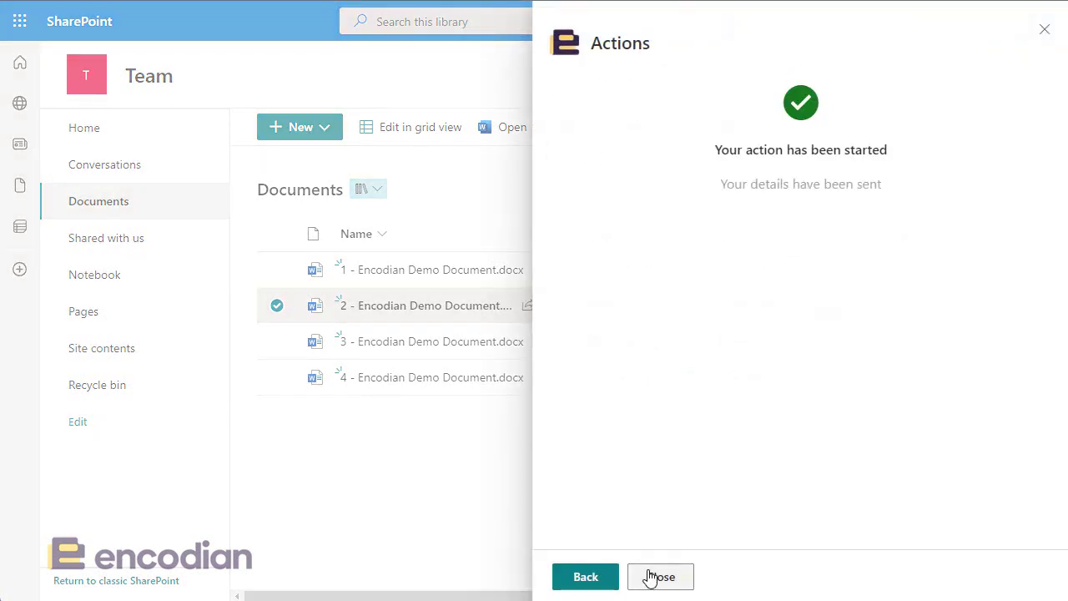
left_click(659, 577)
key("ctrl+Tab")
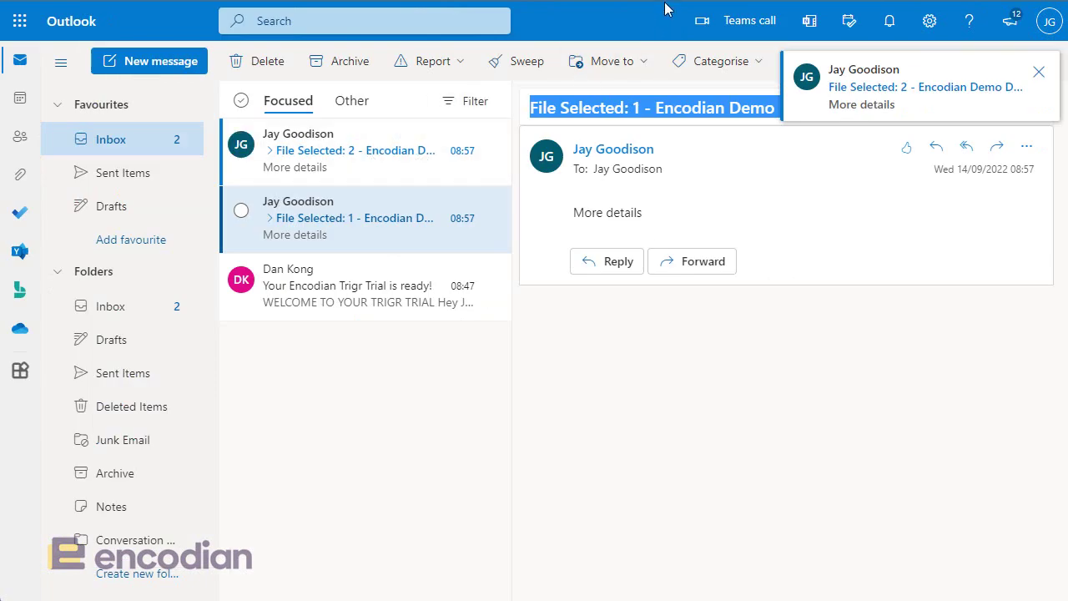
key("ctrl+Tab")
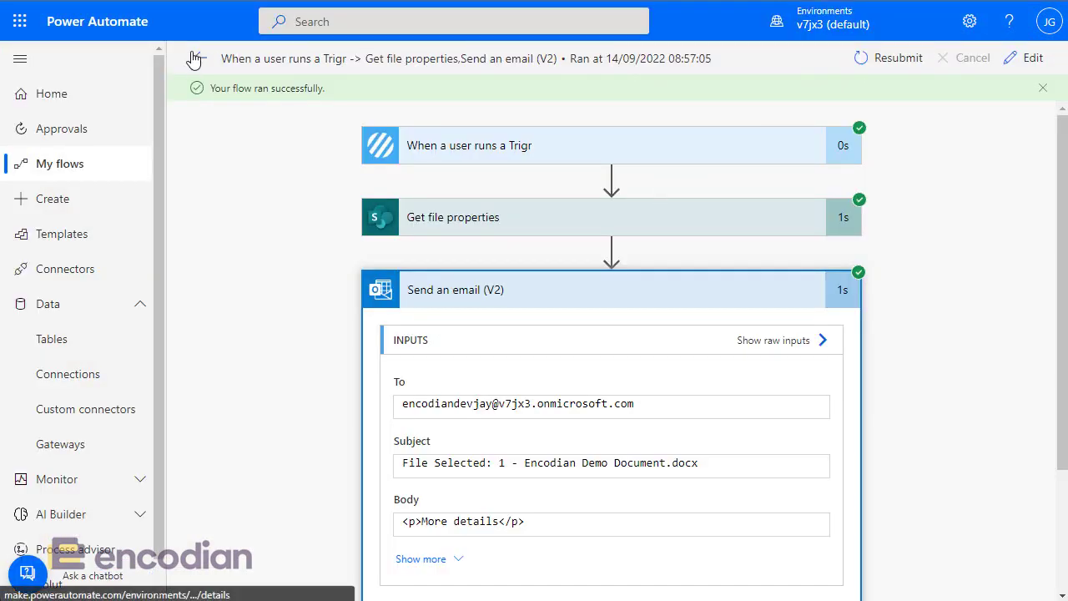
Return to the flow details page to review the 28-day run history
left_click(197, 58)
scroll(451, 423, "down", 2)
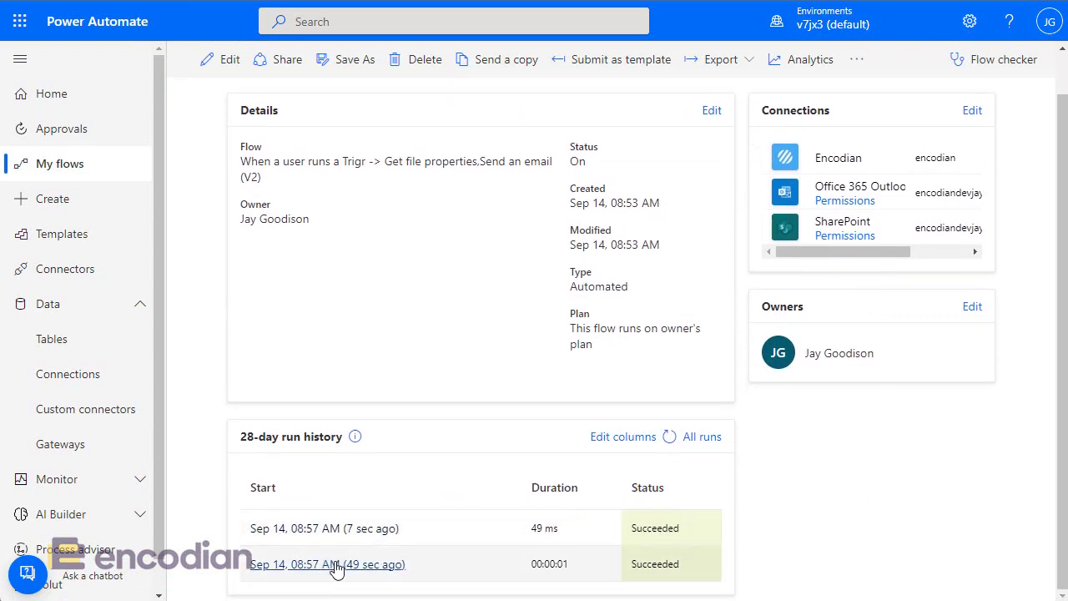
scroll(506, 519, "up", 2)
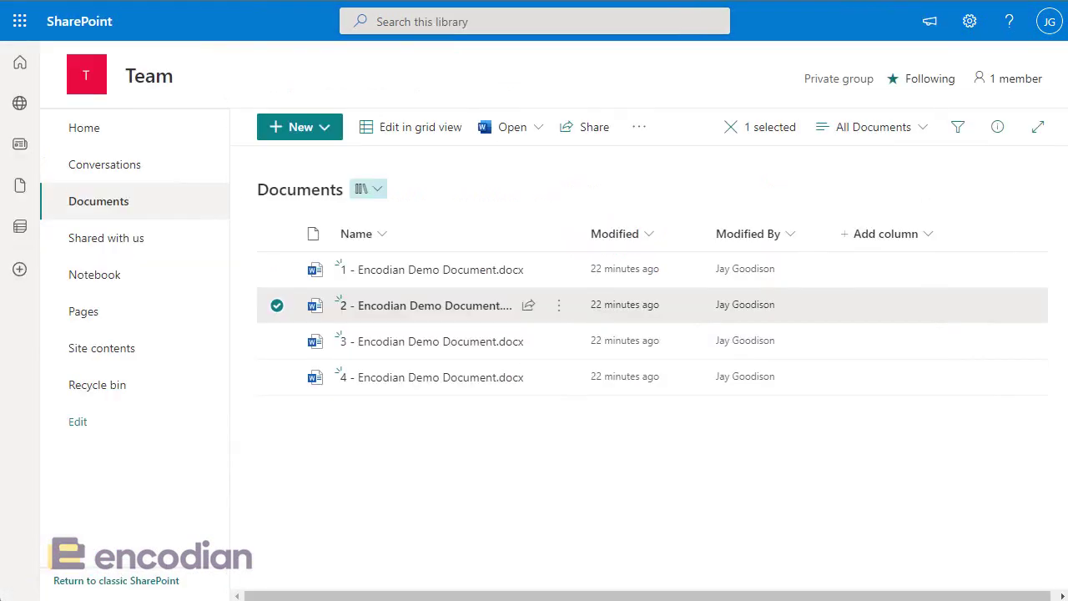
Start Share File Information again on 2 - Encodian Demo Document.docx
left_click(641, 127)
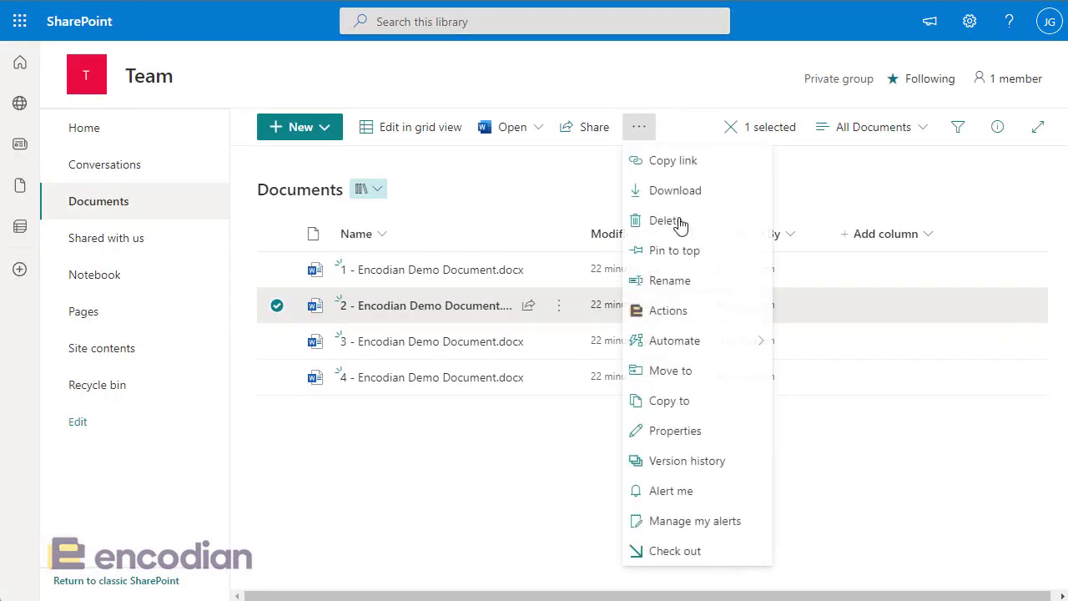
left_click(693, 312)
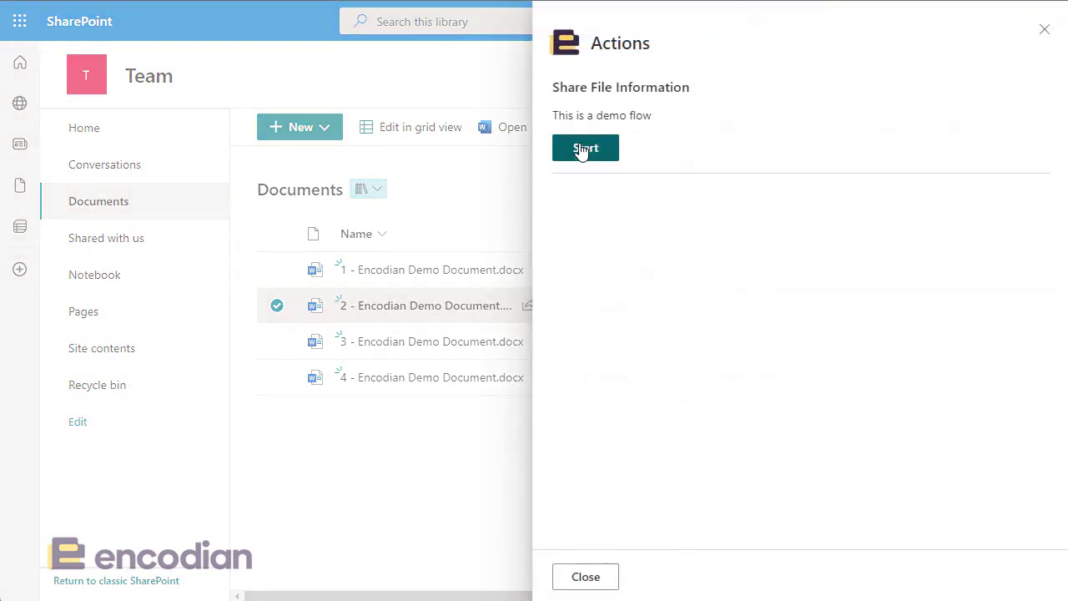
left_click(584, 148)
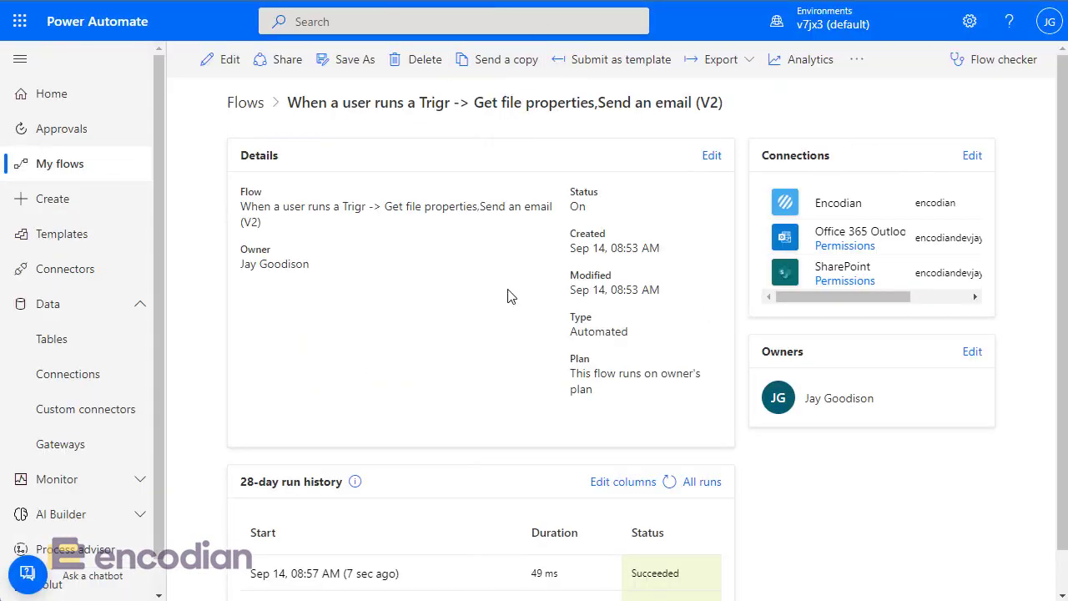
Refresh the flow's run history to show the new succeeded run, then close the Trigr panel
left_click(675, 484)
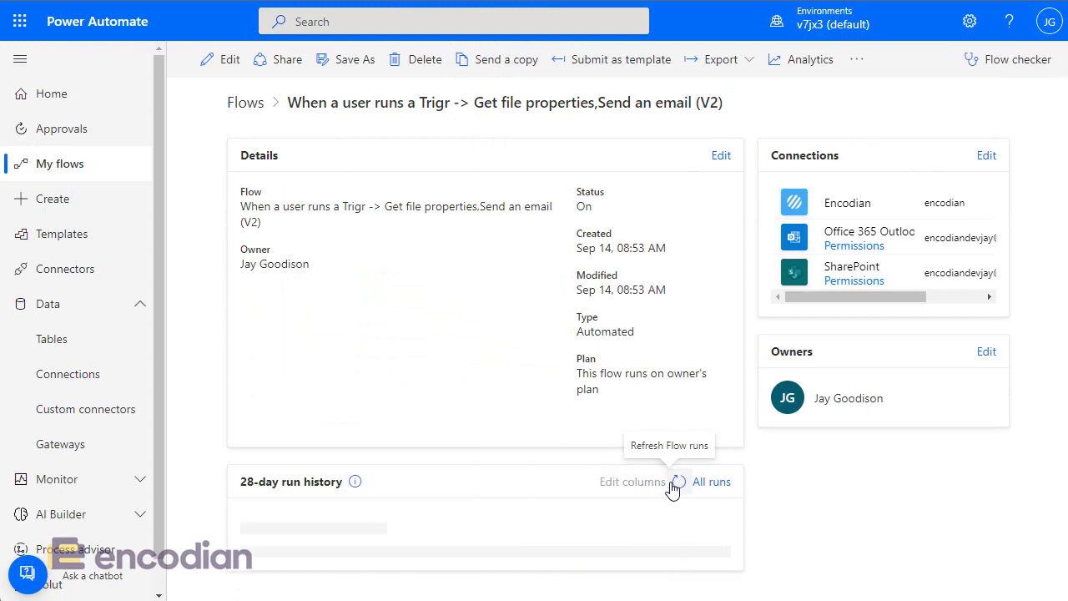
scroll(498, 505, "down", 2)
scroll(453, 493, "up", 2)
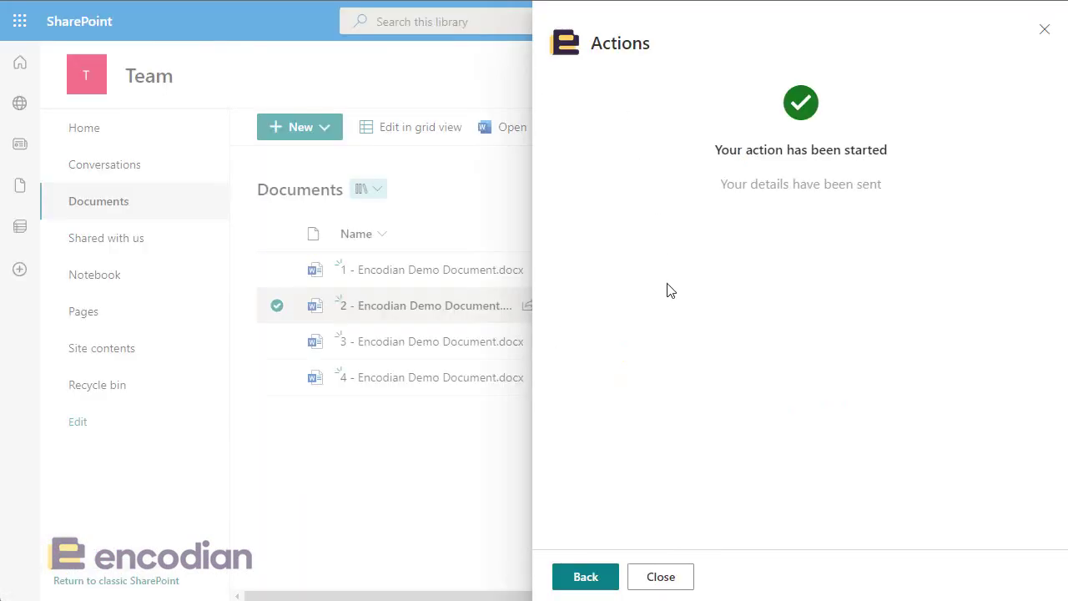
left_click(666, 578)
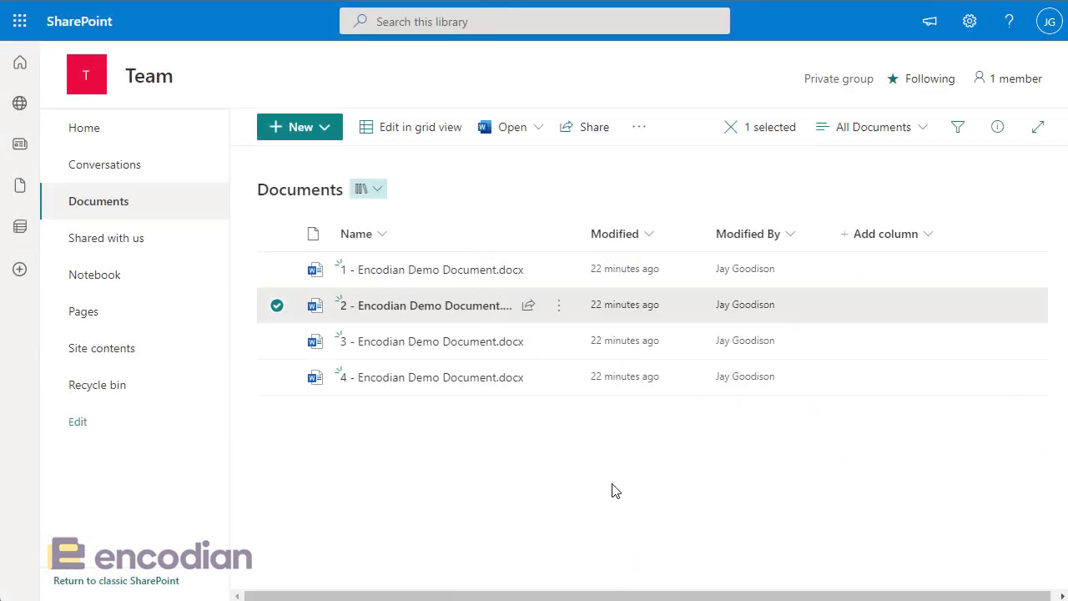